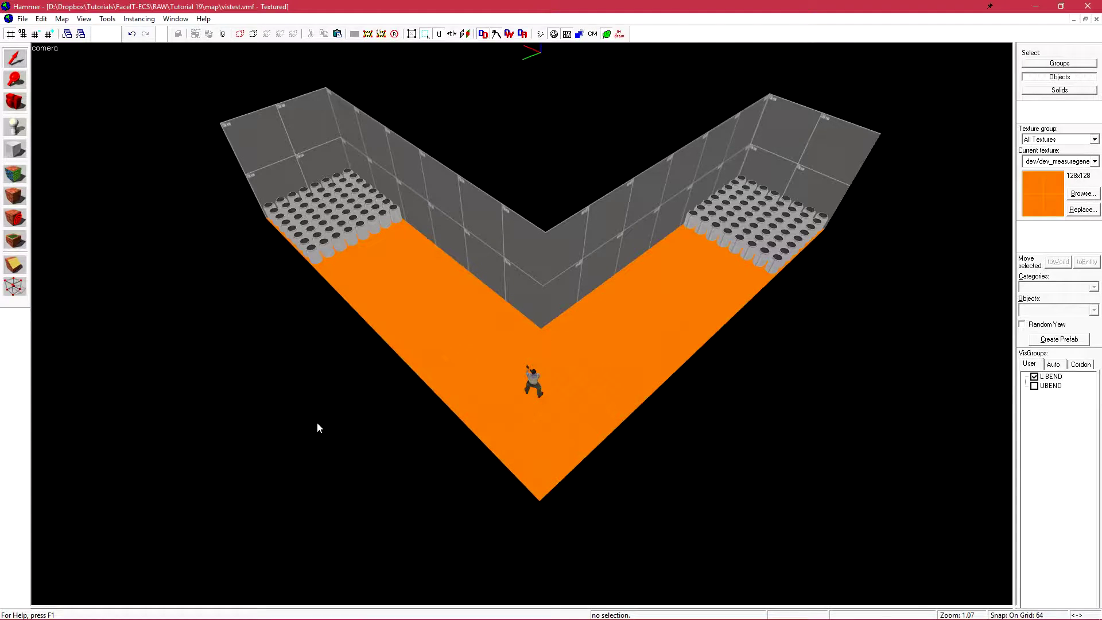
Compile the map with the Full compile - HDR only configuration, leaving out the $light_exe lighting command
{"action": "left_click", "coordinate": [540, 34]}
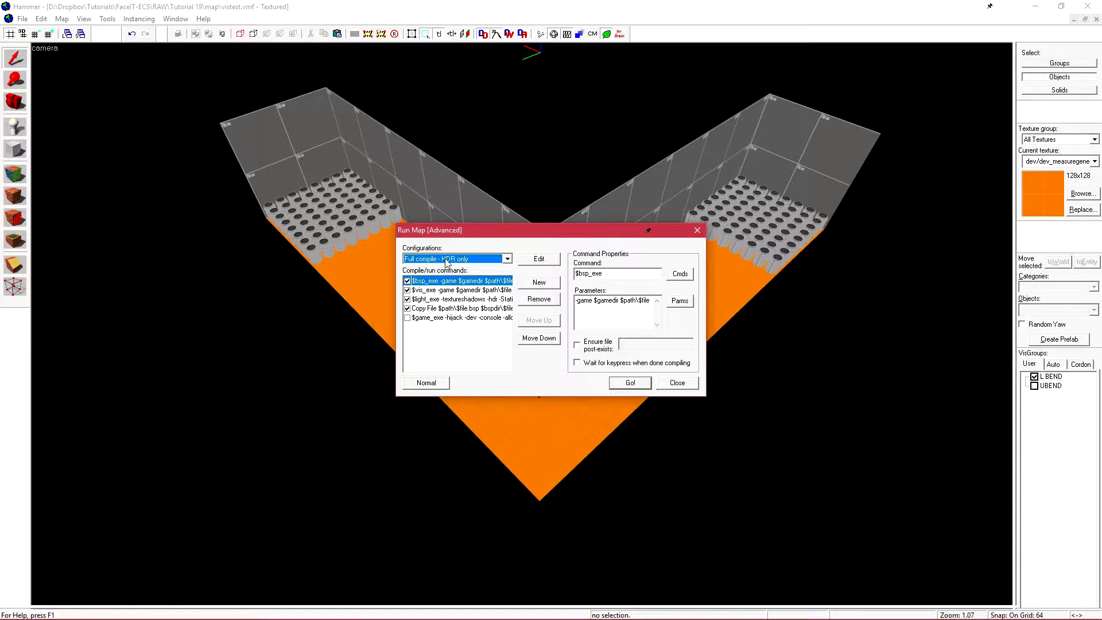
{"action": "left_click", "coordinate": [407, 299]}
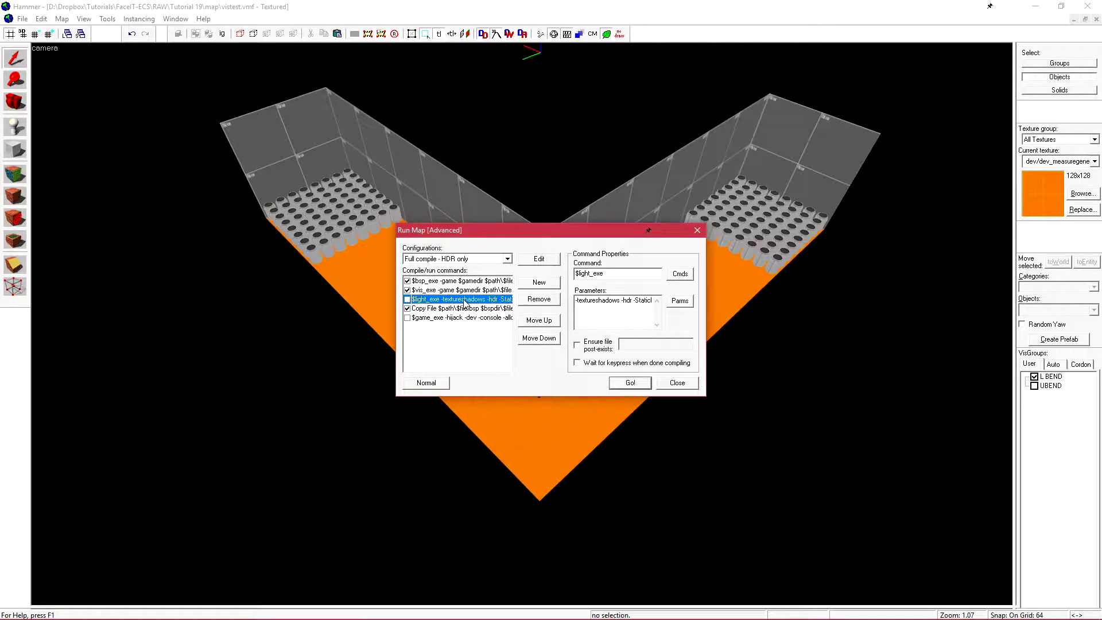
{"action": "left_click", "coordinate": [423, 282]}
{"action": "left_click", "coordinate": [426, 291]}
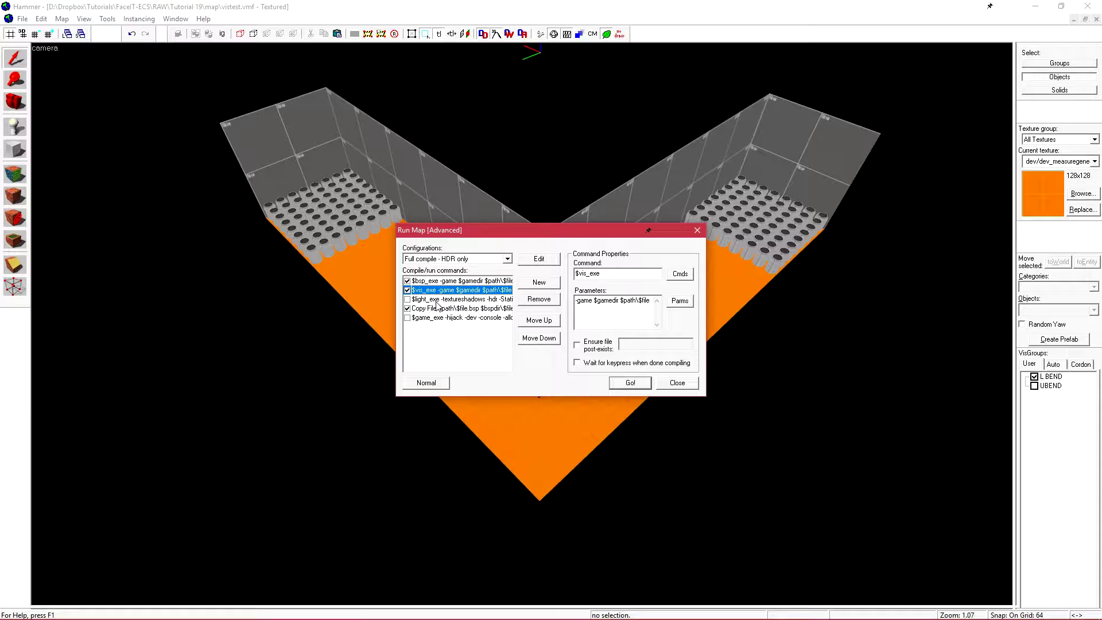
{"action": "left_click", "coordinate": [626, 382]}
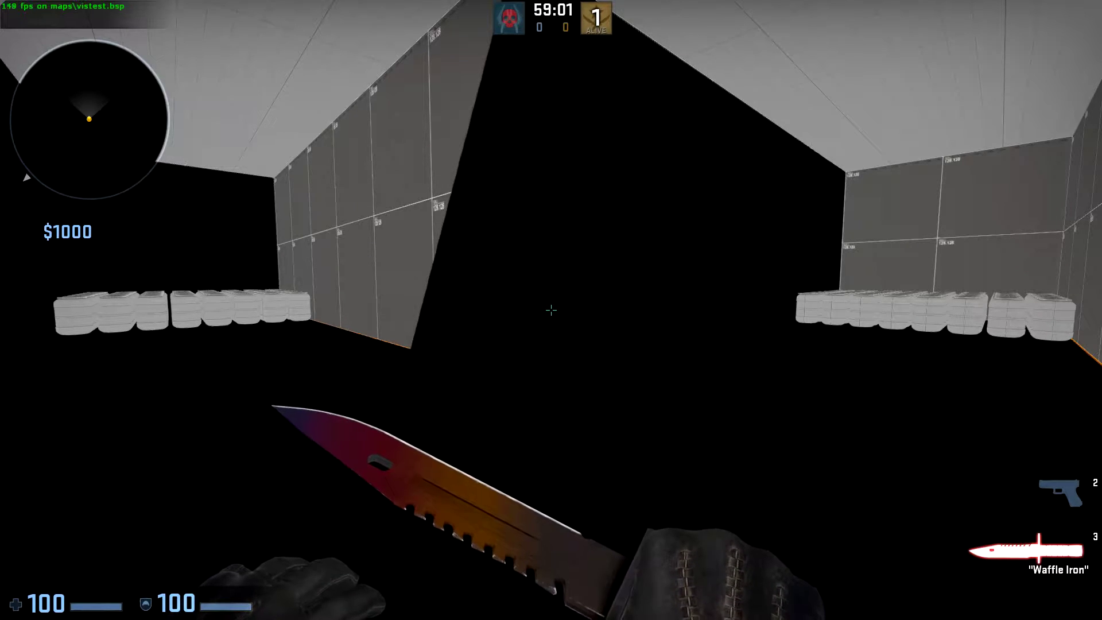
In the game console, run sv_cheats 1; ent_fire env_cascade_light kill to remove the cascade light
{"action": "key", "text": "grave"}
{"action": "type", "text": "sv_cheats 1; ent_fire env_cascade_light kill"}
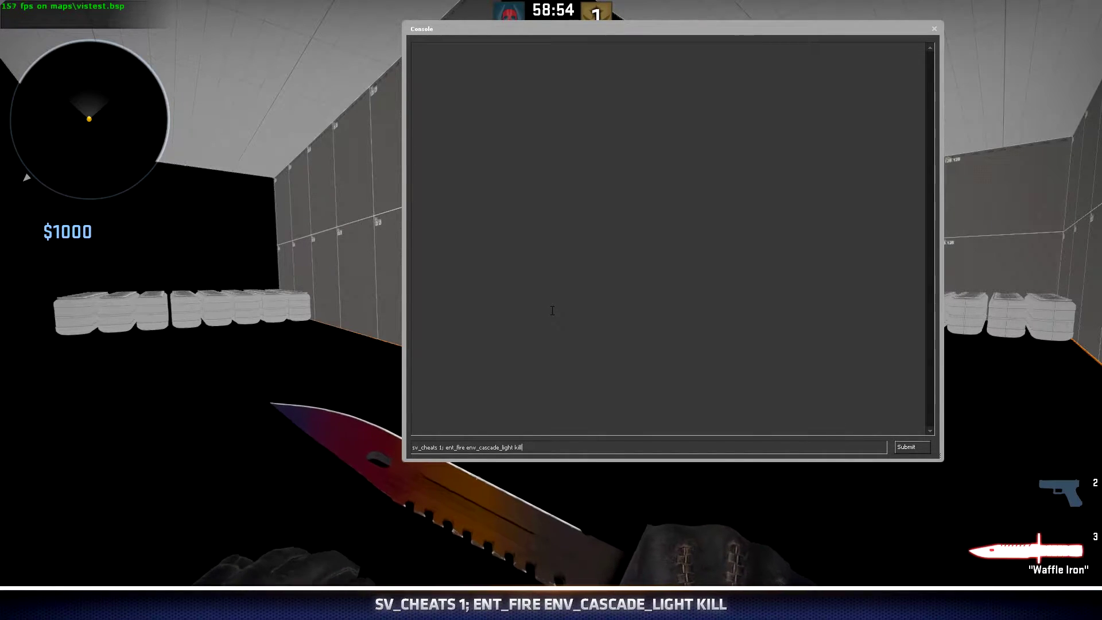
{"action": "key", "text": "Return"}
{"action": "key", "text": "grave"}
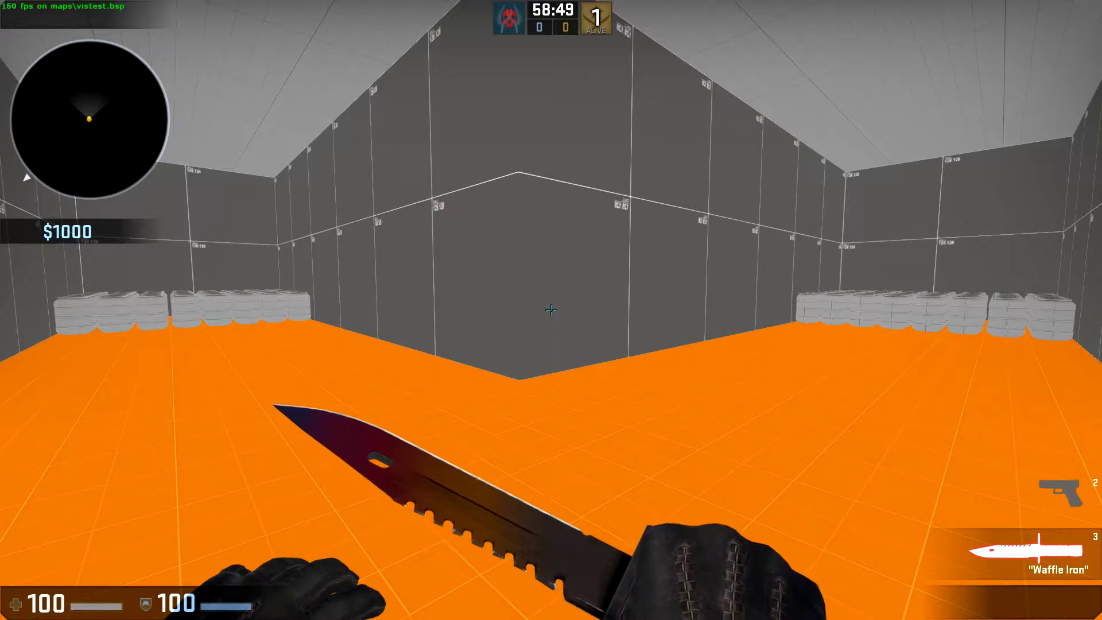
Enable wireframe rendering with mat_wireframe 1 and check from the corridor which props are drawn around the bend
{"action": "key", "text": "grave"}
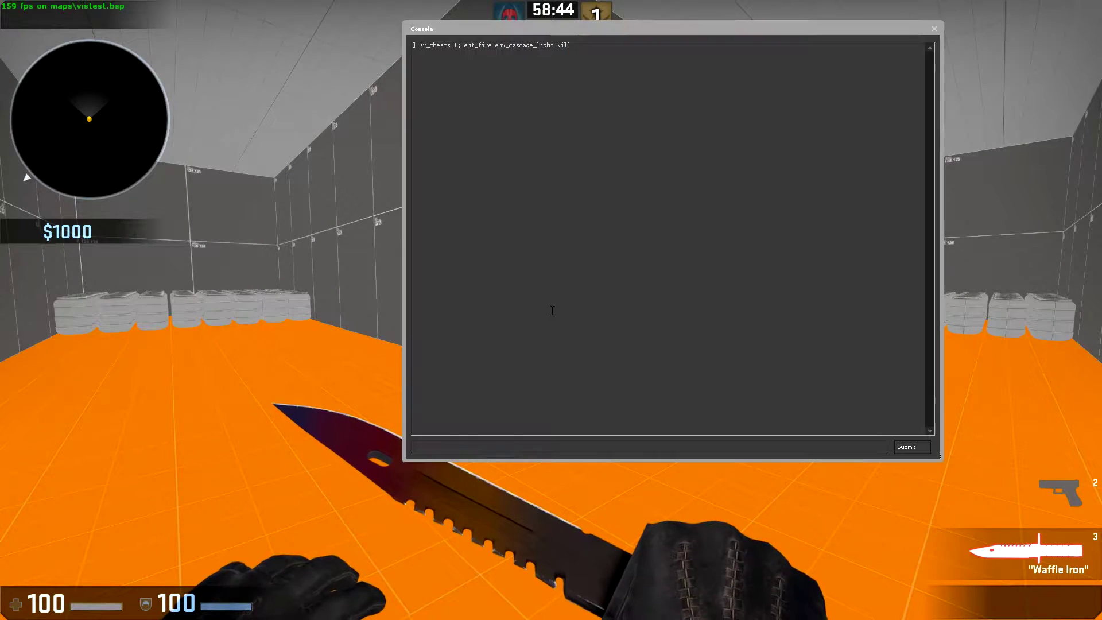
{"action": "type", "text": "mat_wireframe 1"}
{"action": "key", "text": "Return"}
{"action": "key", "text": "grave"}
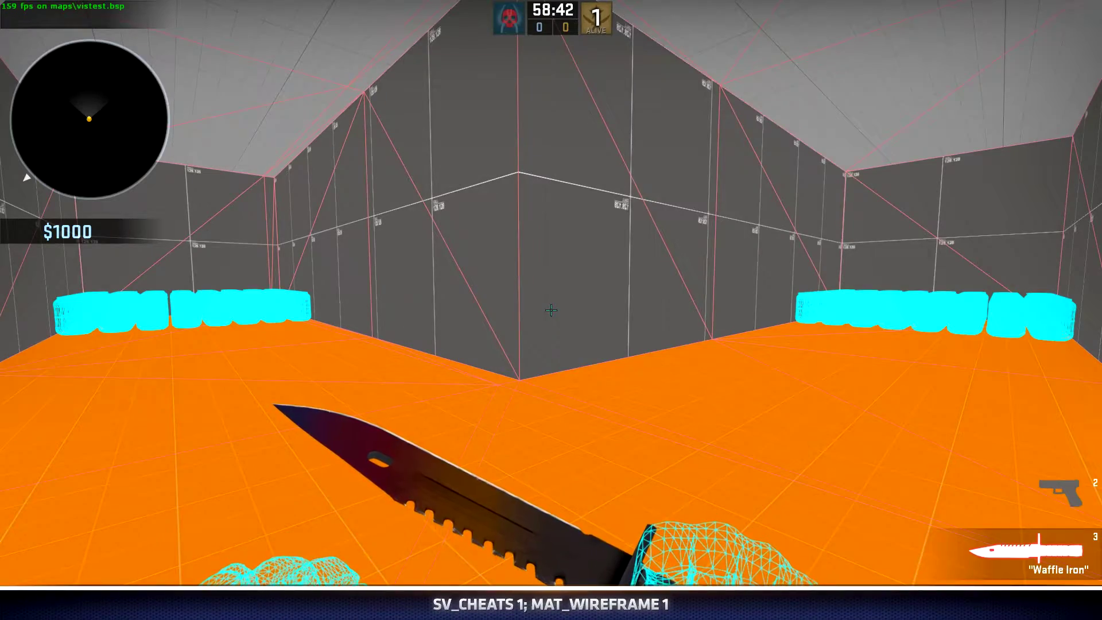
{"action": "left_click", "coordinate": [550, 310]}
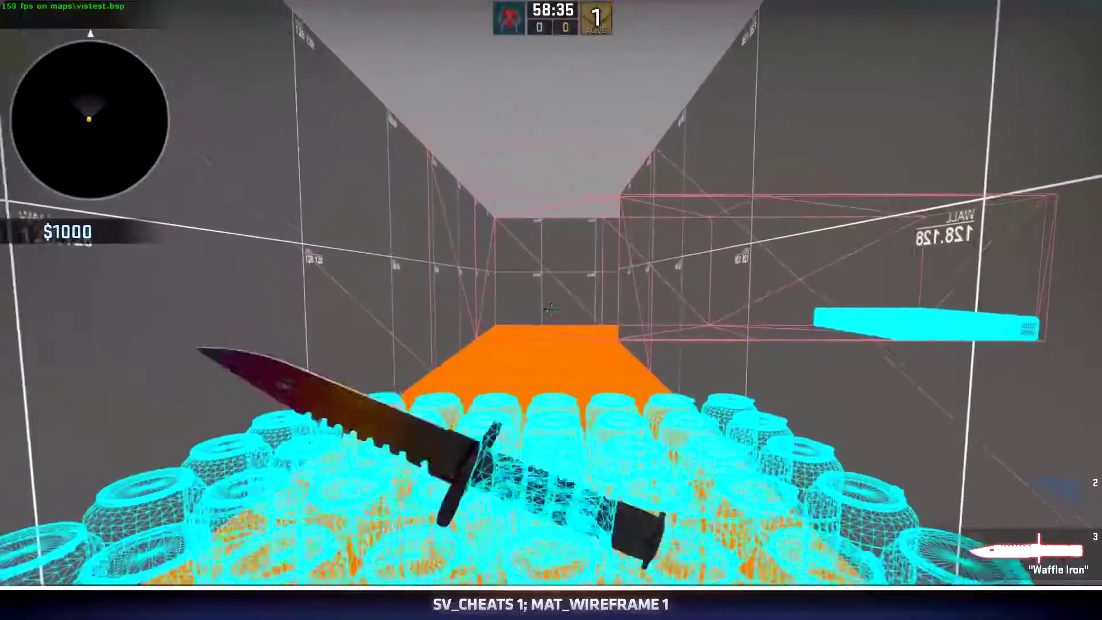
{"action": "left_click", "coordinate": [551, 310]}
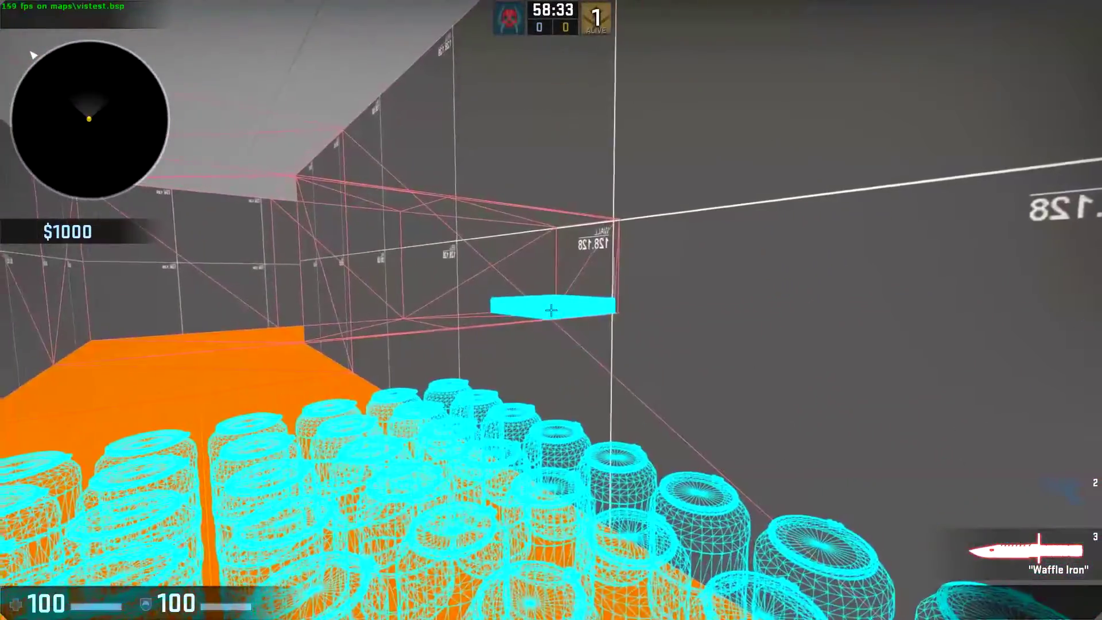
{"action": "key", "text": "a"}
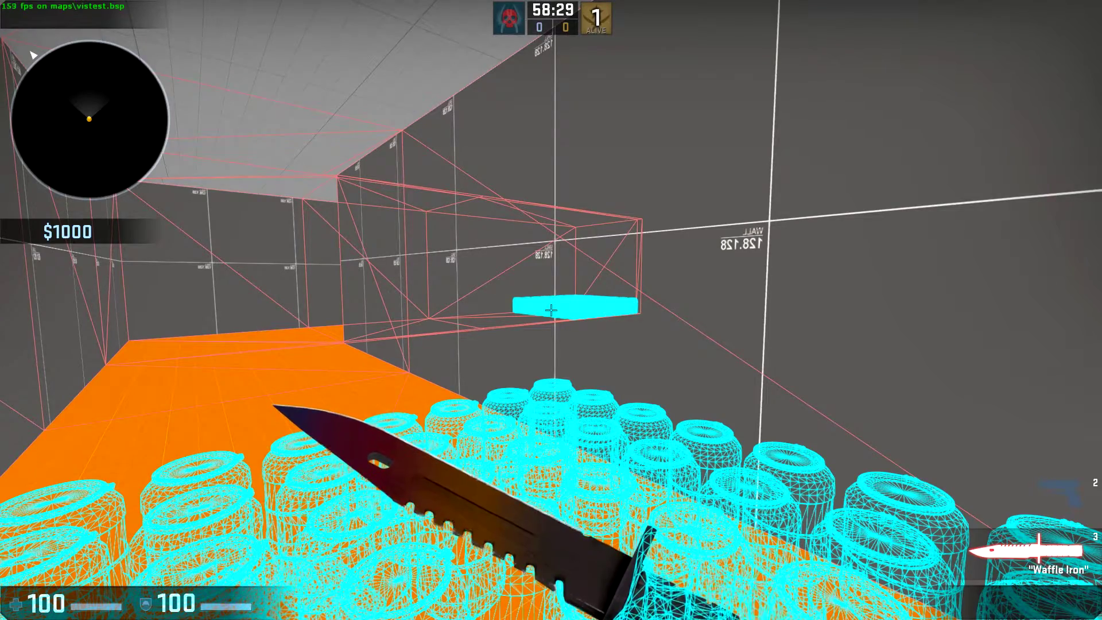
Enable mat_leafvis 1 to show the current visleaf and walk through the L-bend to inspect its outline
{"action": "key", "text": "grave"}
{"action": "type", "text": "mat"}
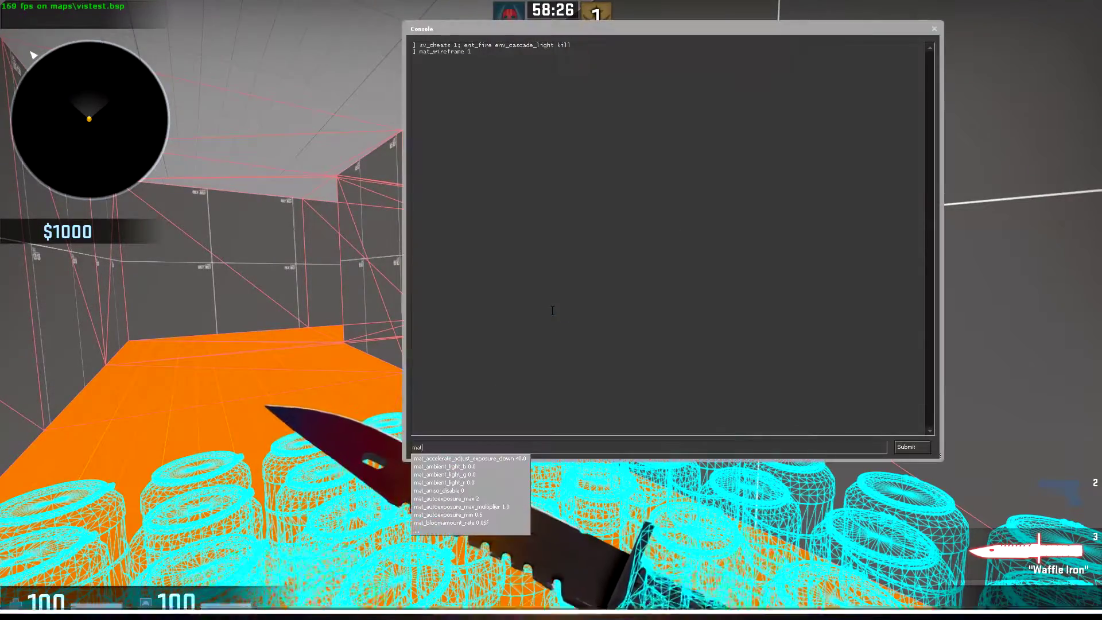
{"action": "type", "text": "_leafvis 1"}
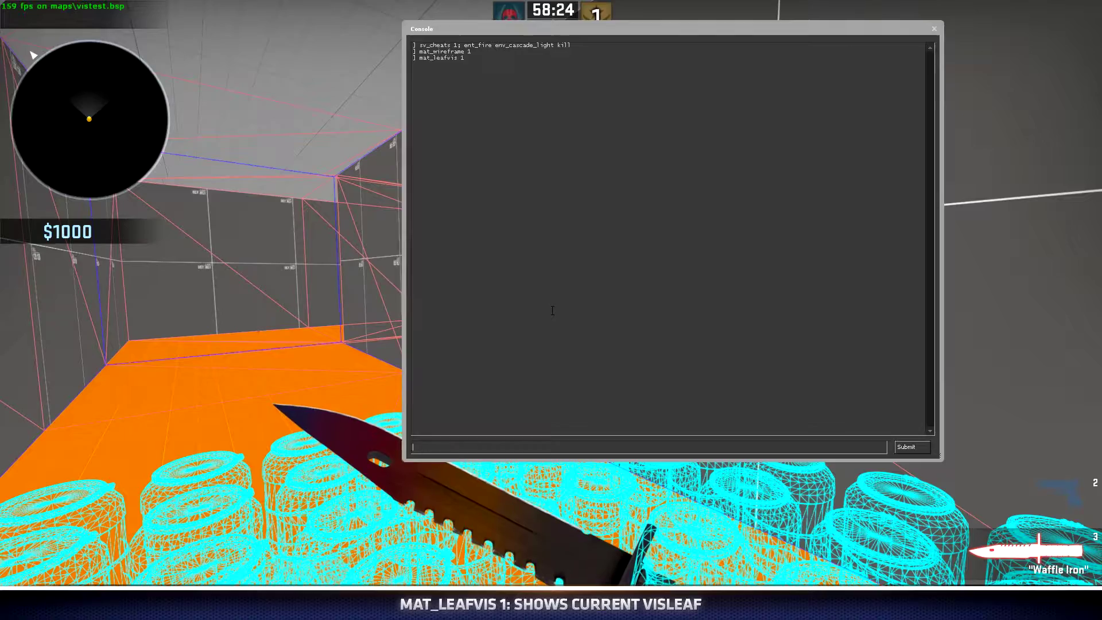
{"action": "key", "text": "Return"}
{"action": "key", "text": "grave"}
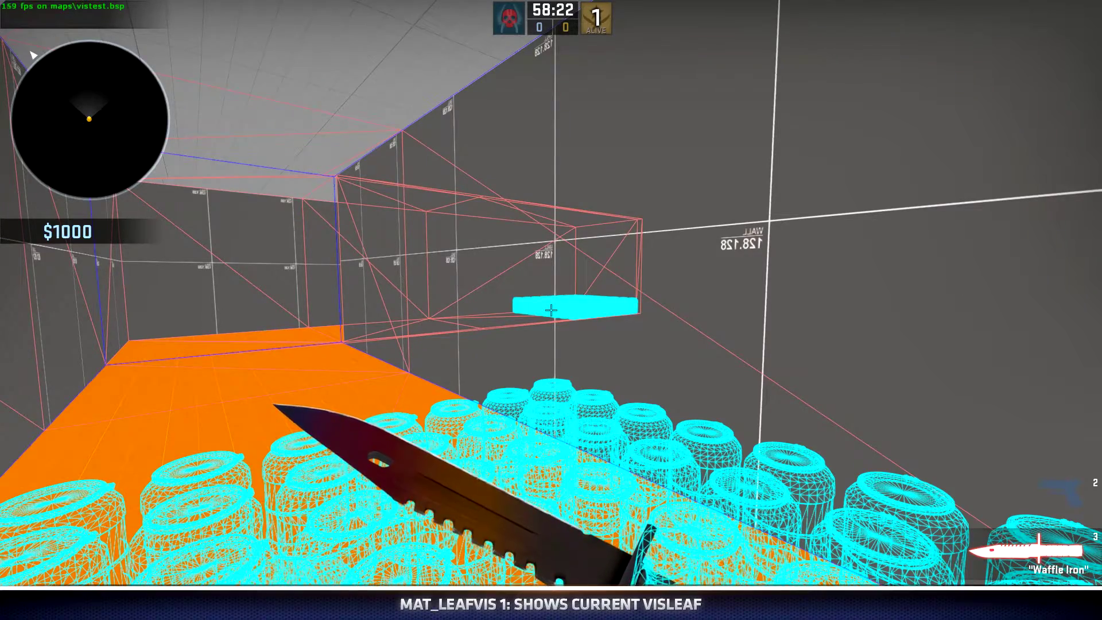
{"action": "key", "text": "w"}
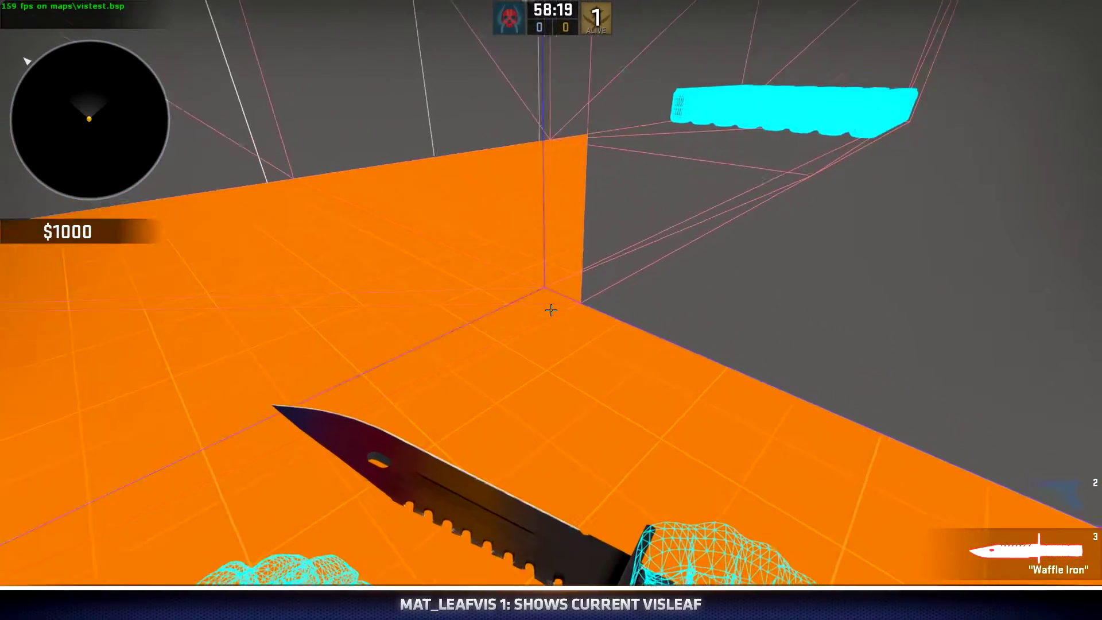
{"action": "key", "text": "a"}
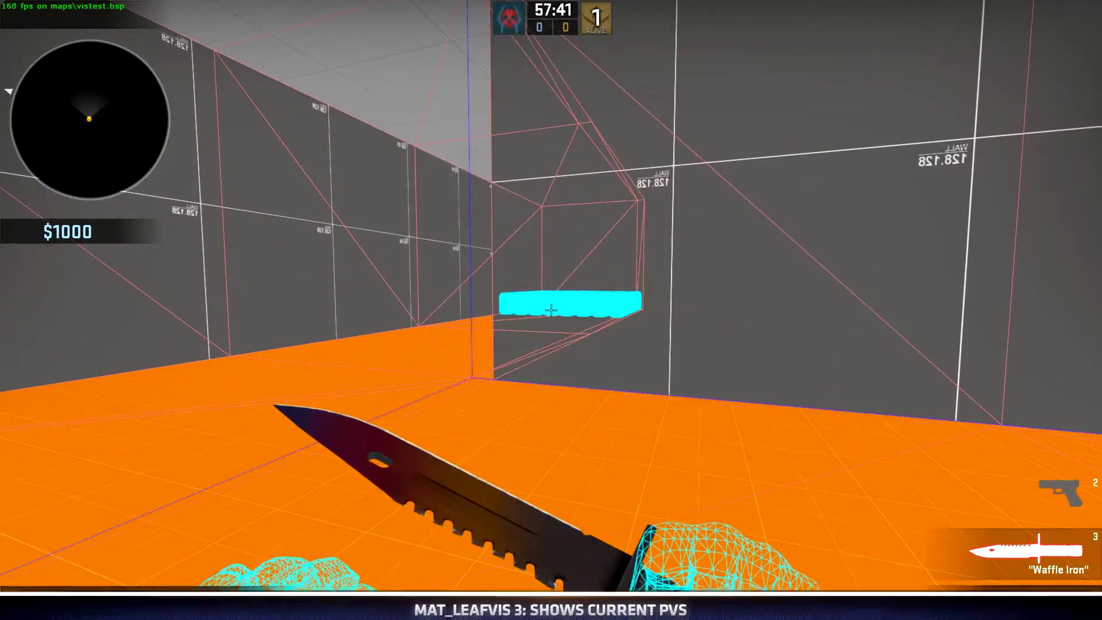
Set mat_leafvis to 3 to show the current PVS and look at the outlined leaves around the bend
{"action": "key", "text": "grave"}
{"action": "key", "text": "Return"}
{"action": "key", "text": "grave"}
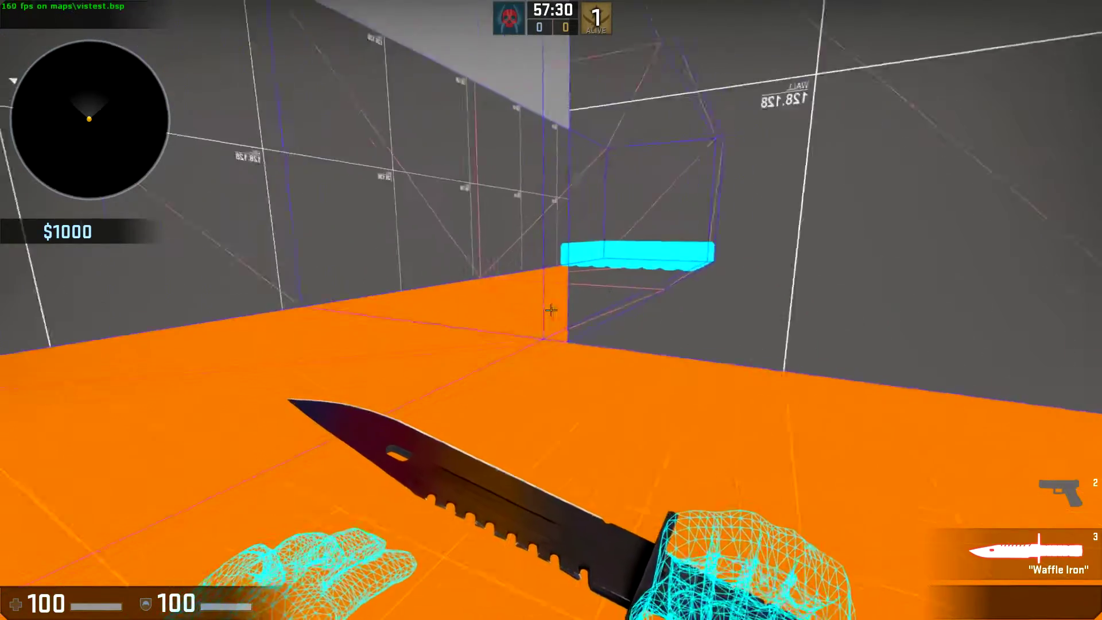
{"action": "key", "text": "d"}
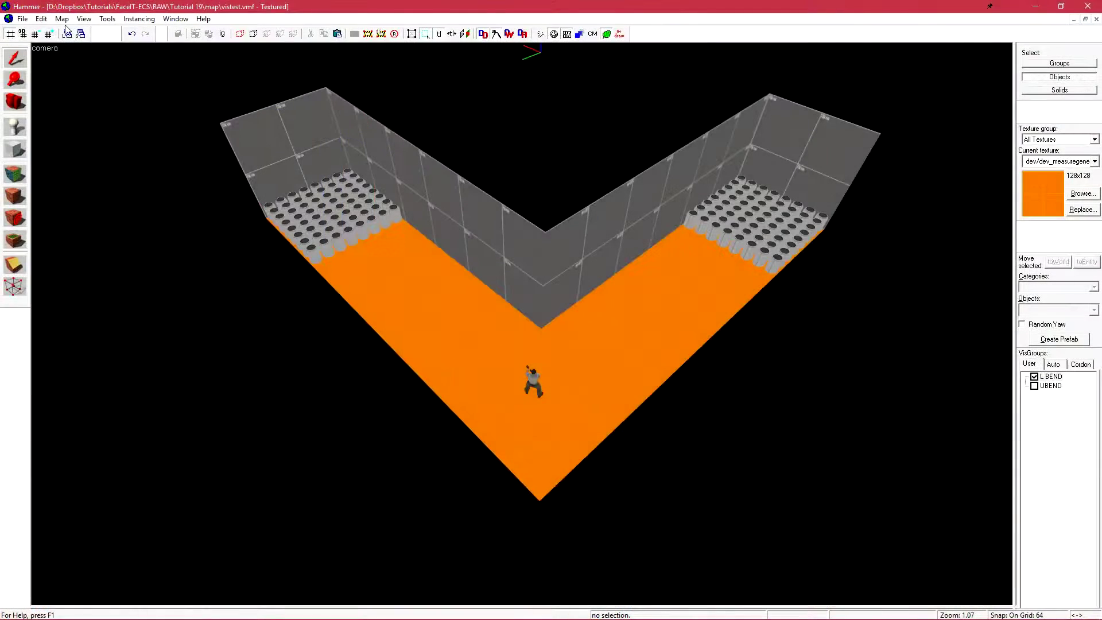
Switch to Hammer and load the portal file for vistest
{"action": "left_click", "coordinate": [61, 19]}
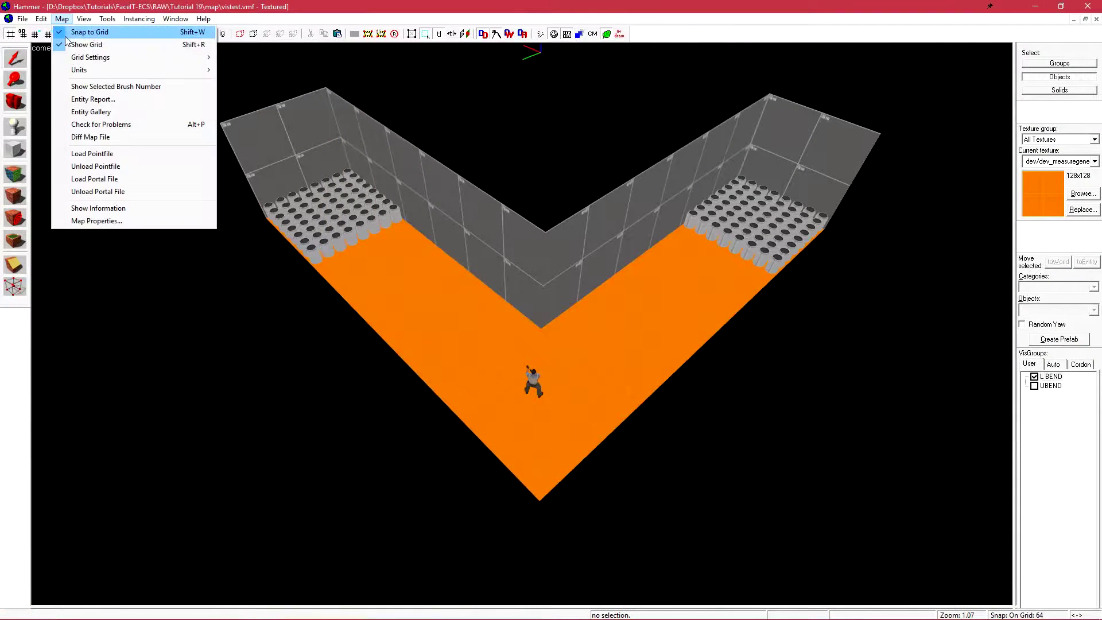
{"action": "left_click", "coordinate": [154, 178]}
{"action": "left_click", "coordinate": [605, 358]}
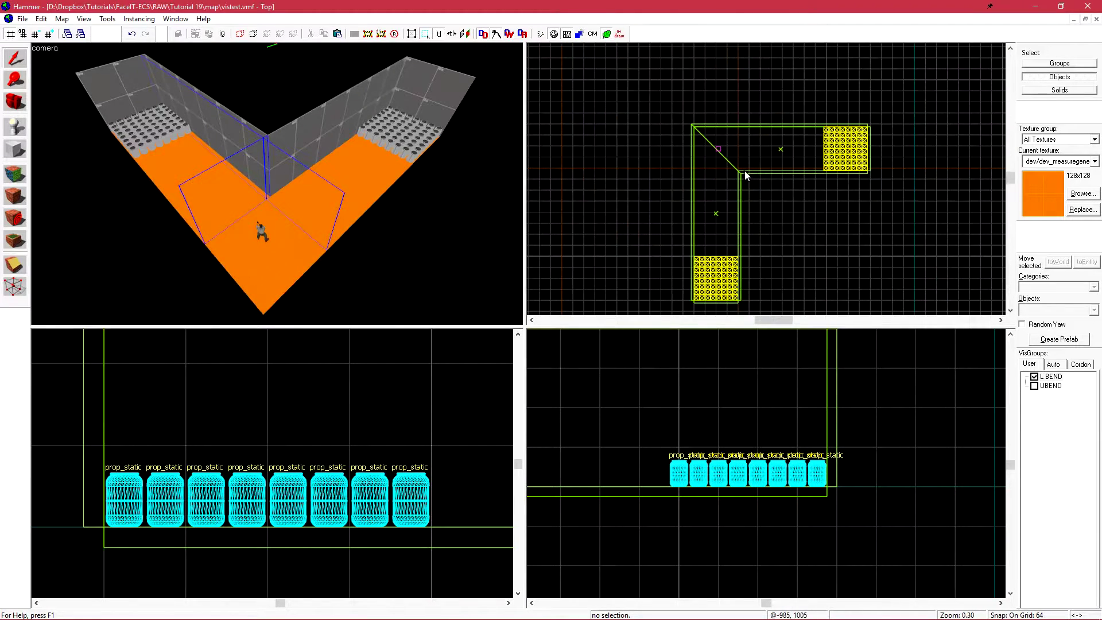
Outline a 1024 × 1024 block starting at the origin in the top view
{"action": "scroll", "coordinate": [763, 178], "scroll_direction": "down", "scroll_amount": 3}
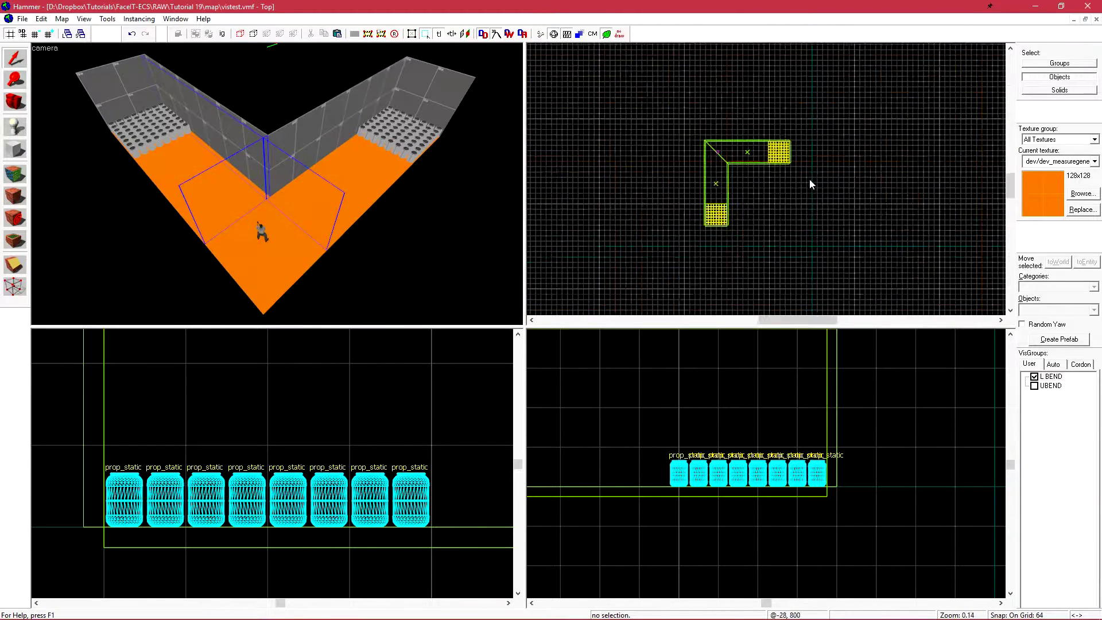
{"action": "key", "text": "shift+b"}
{"action": "left_click_drag", "start_coordinate": [818, 256], "coordinate": [916, 158]}
{"action": "scroll", "coordinate": [813, 259], "scroll_direction": "up", "scroll_amount": 6}
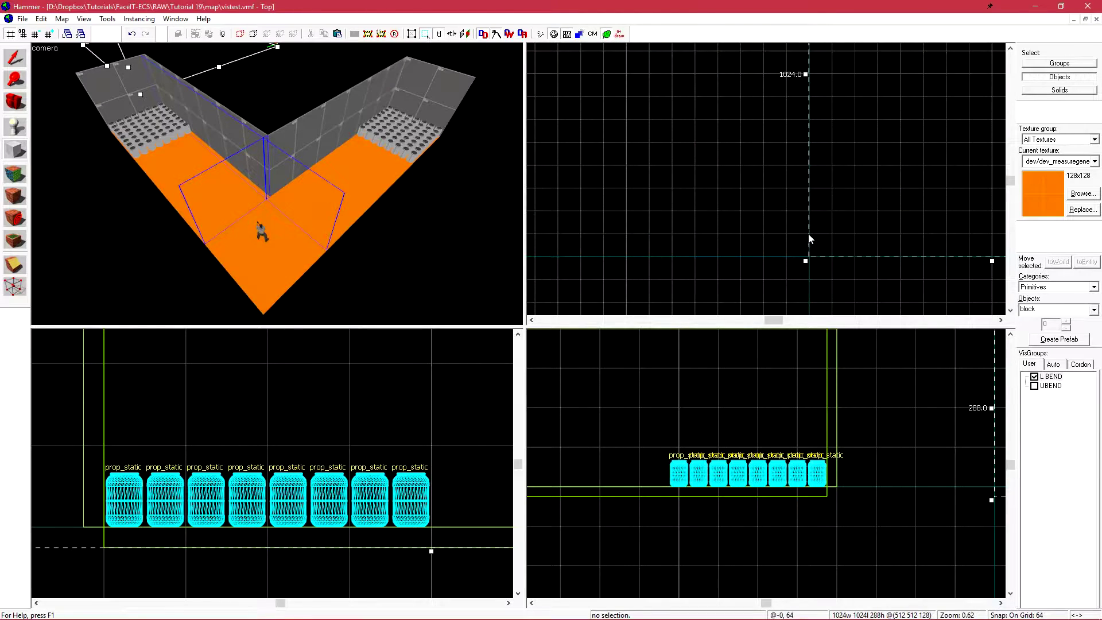
{"action": "scroll", "coordinate": [850, 245], "scroll_direction": "down", "scroll_amount": 6}
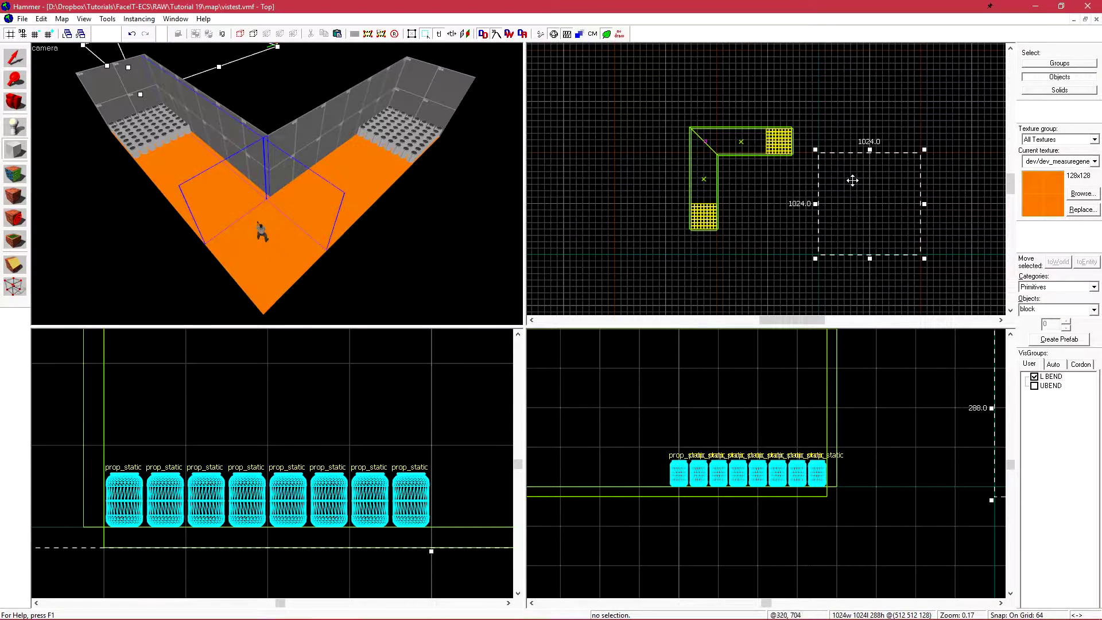
Move the block outline onto the L-bend's inner corner to compare it with the portal edges, and discard the outline
{"action": "scroll", "coordinate": [790, 260], "scroll_direction": "up", "scroll_amount": 3}
{"action": "left_click_drag", "start_coordinate": [903, 158], "coordinate": [721, 155]}
{"action": "scroll", "coordinate": [658, 110], "scroll_direction": "up", "scroll_amount": 8}
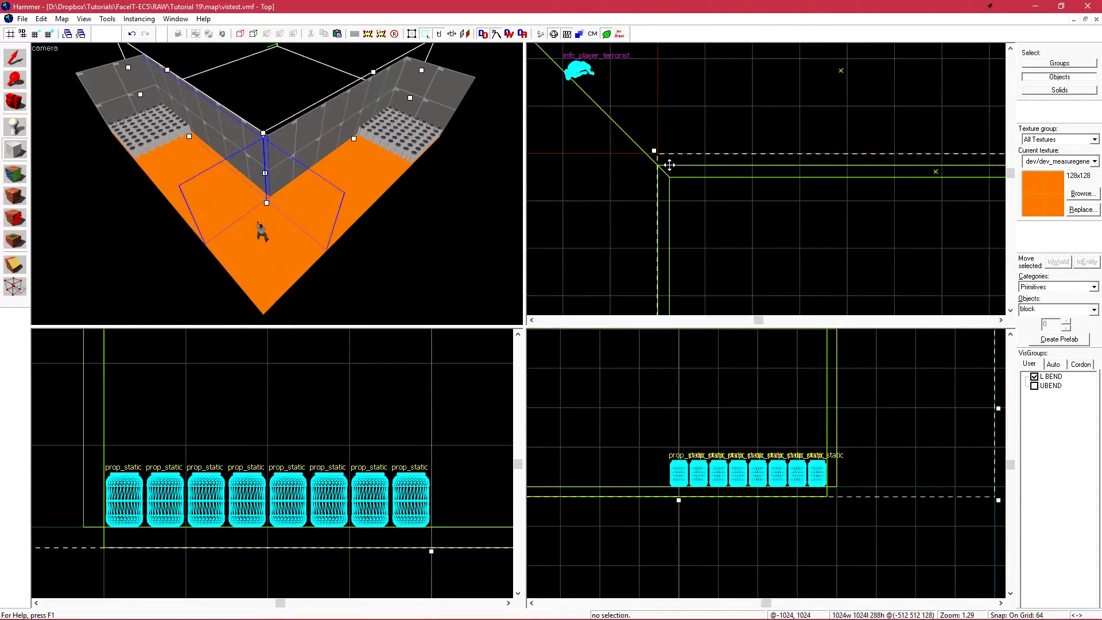
{"action": "scroll", "coordinate": [277, 184], "scroll_direction": "up", "scroll_amount": 6}
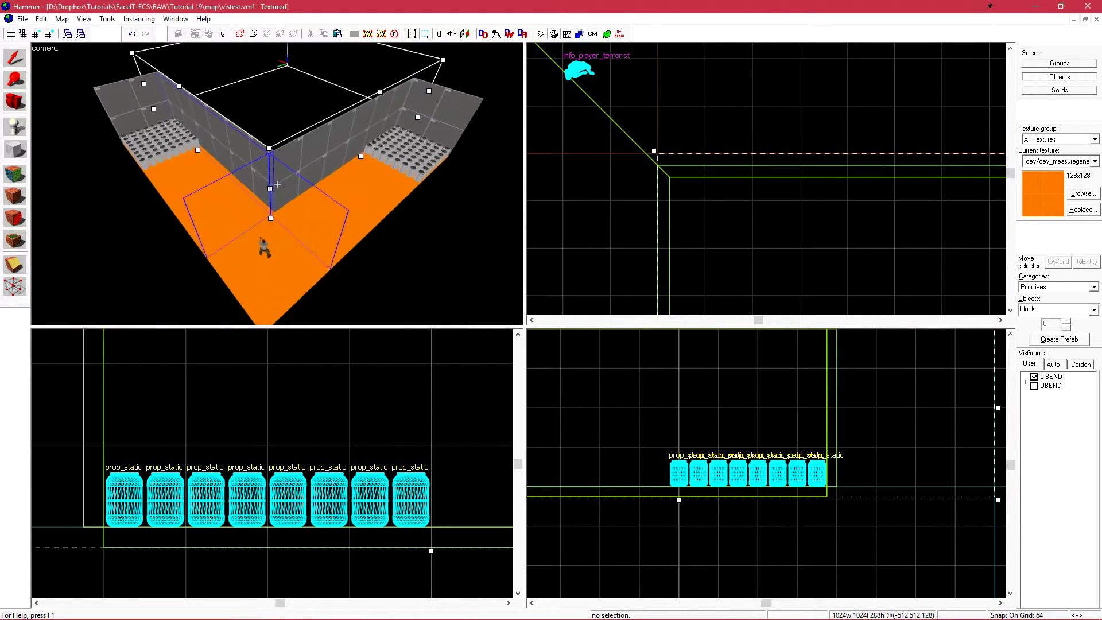
{"action": "scroll", "coordinate": [277, 183], "scroll_direction": "up", "scroll_amount": 6}
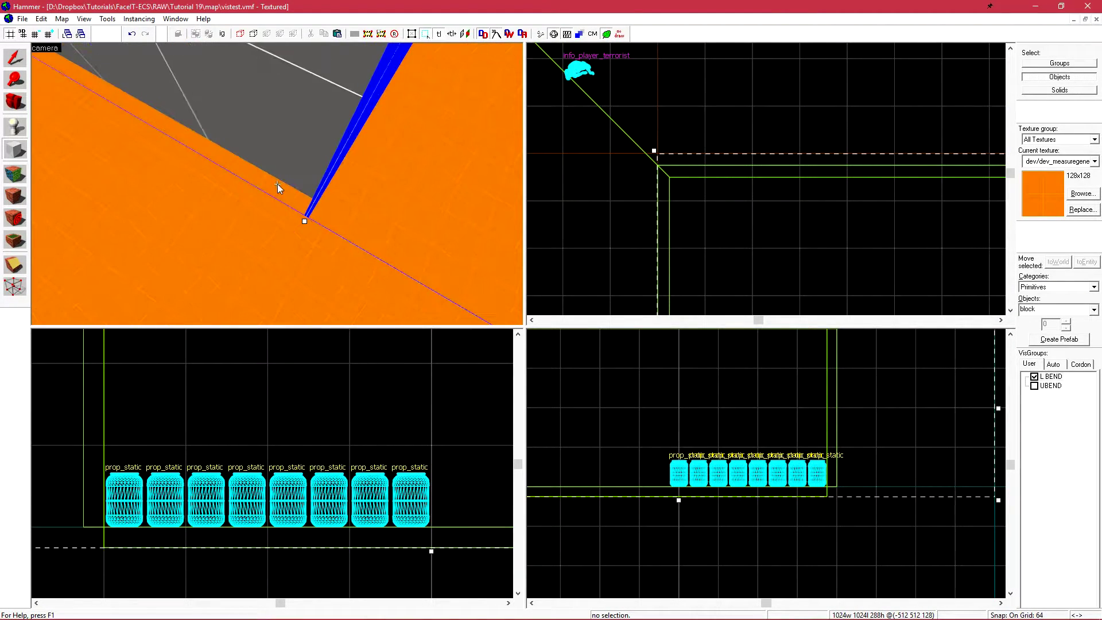
{"action": "scroll", "coordinate": [700, 193], "scroll_direction": "down", "scroll_amount": 9}
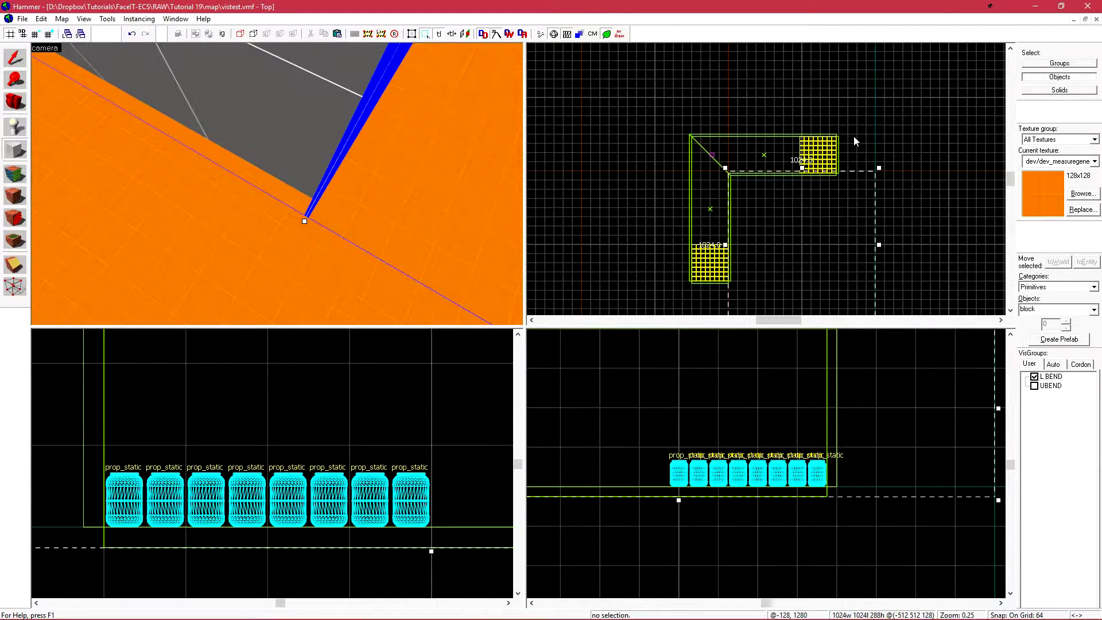
{"action": "key", "text": "shift+s"}
Examine the loaded portal outlines at the L-bend's inner corner from inside the corridors in the 3D view
{"action": "scroll", "coordinate": [814, 123], "scroll_direction": "down", "scroll_amount": 6}
{"action": "scroll", "coordinate": [776, 130], "scroll_direction": "up", "scroll_amount": 6}
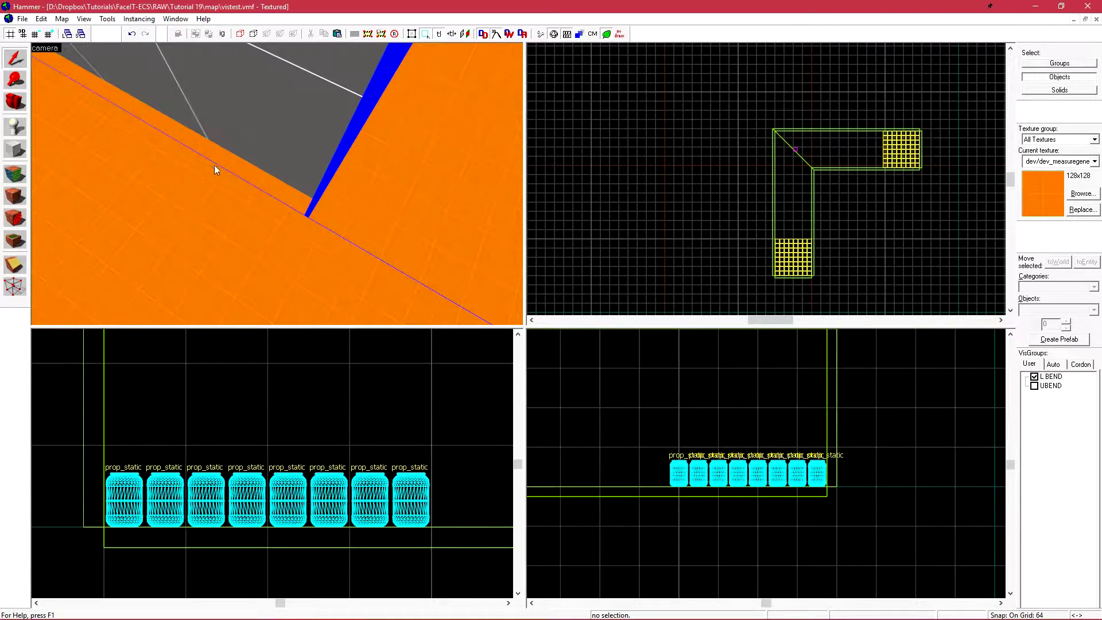
{"action": "key", "text": "z"}
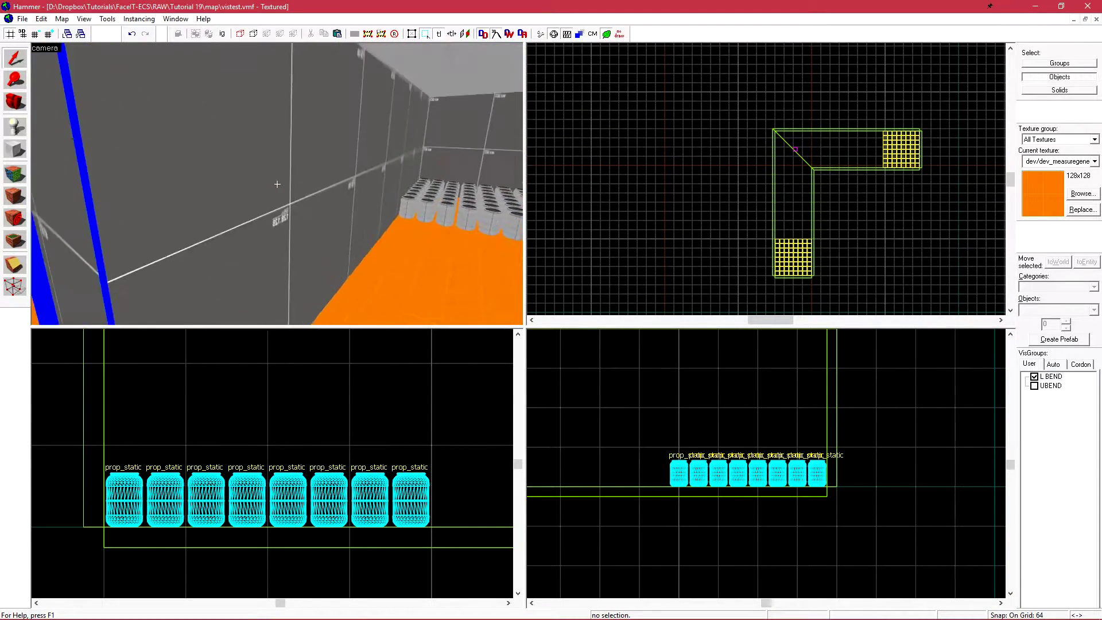
{"action": "key", "text": "z"}
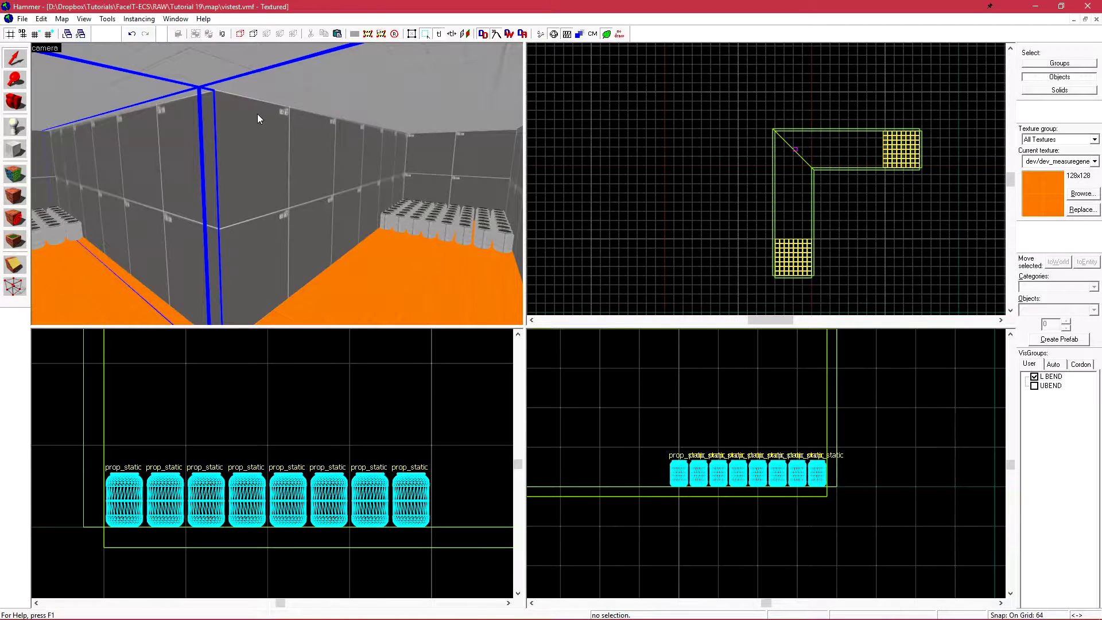
{"action": "key", "text": "z"}
{"action": "key", "text": "s"}
{"action": "key", "text": "z"}
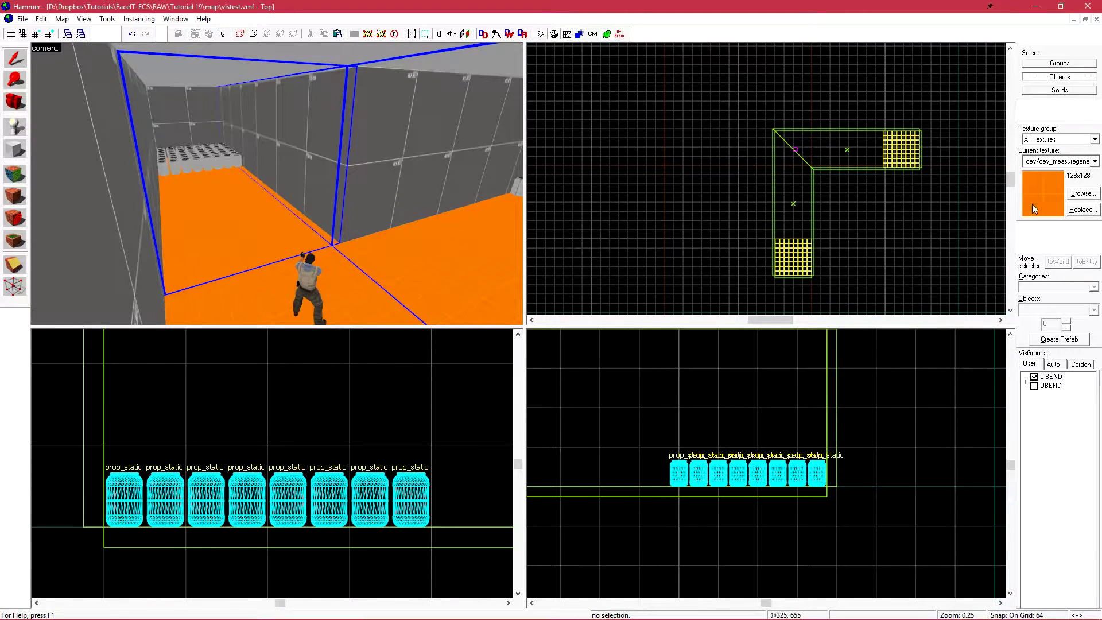
Find the skip texture and make tools/toolsskip the current texture
{"action": "left_click", "coordinate": [1077, 193]}
{"action": "type", "text": "skip"}
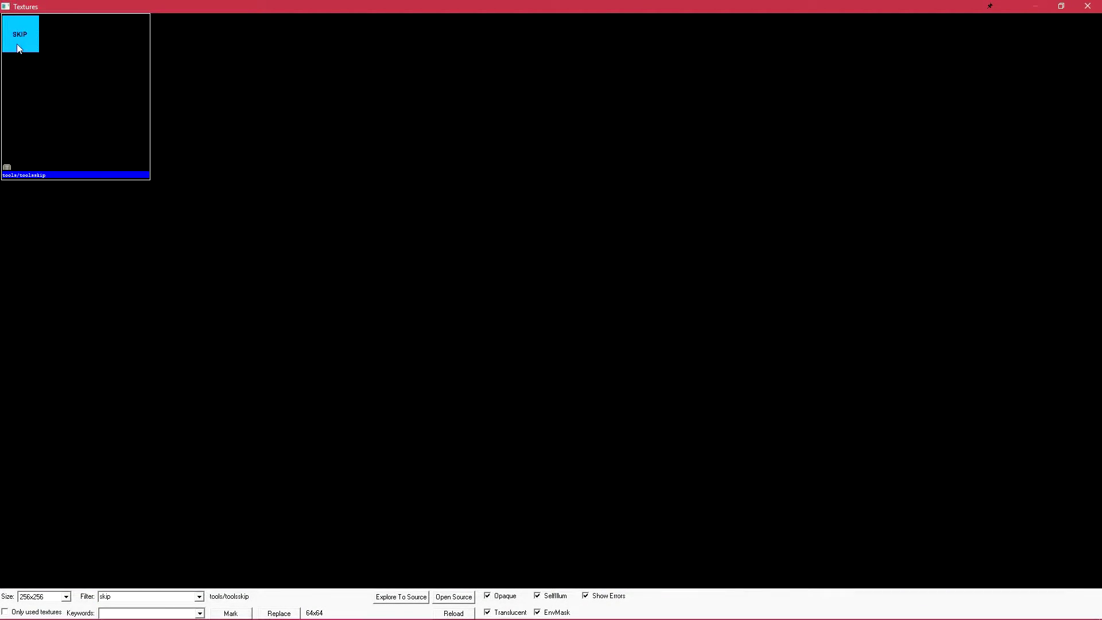
{"action": "double_click", "coordinate": [28, 45]}
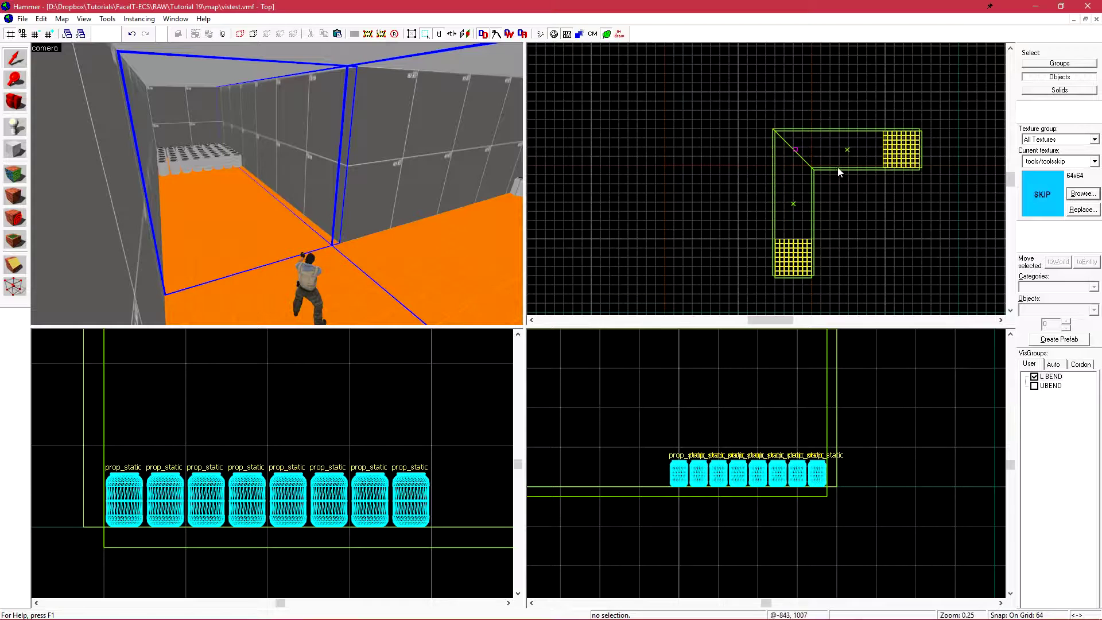
Reduce the grid size to 16 for work at the L-bend's corner in the top view
{"action": "scroll", "coordinate": [842, 170], "scroll_direction": "up", "scroll_amount": 3}
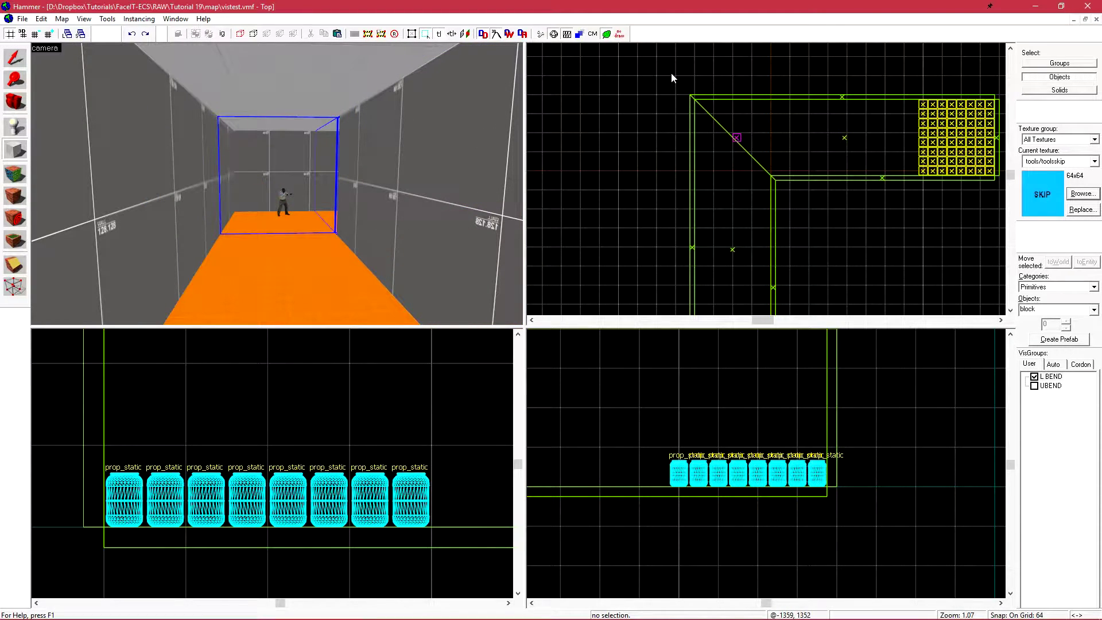
{"action": "key", "text": "bracketleft"}
{"action": "key", "text": "bracketleft"}
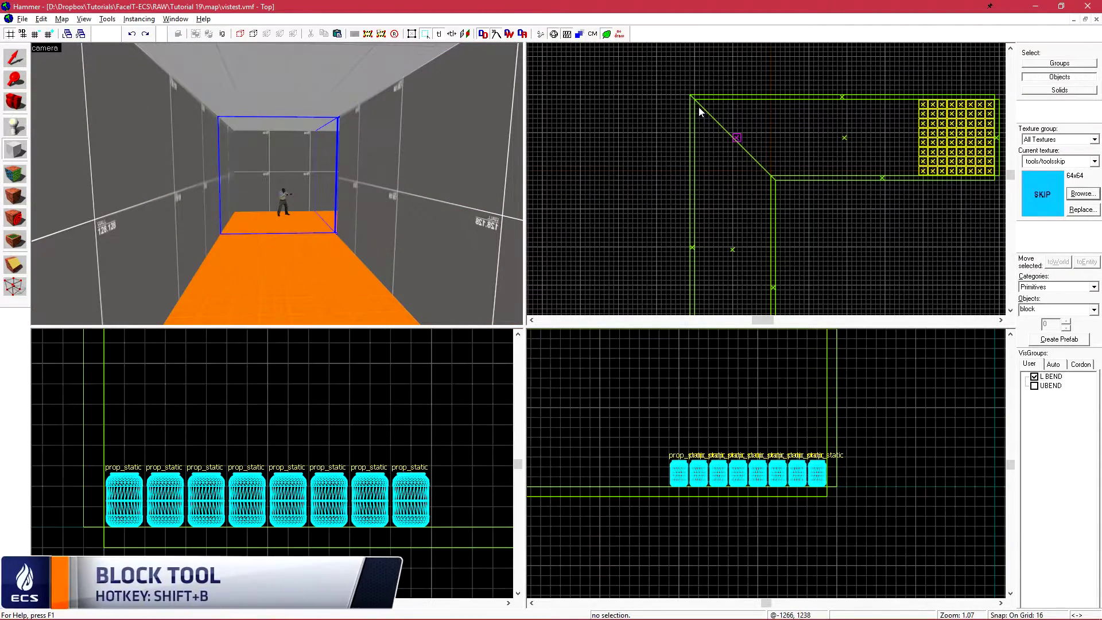
Create a skip-textured block brush 288 units high over the L-bend, starting at its outer corner in the top view
{"action": "scroll", "coordinate": [698, 107], "scroll_direction": "up", "scroll_amount": 5}
{"action": "left_click_drag", "start_coordinate": [693, 98], "coordinate": [854, 237]}
{"action": "scroll", "coordinate": [704, 95], "scroll_direction": "down", "scroll_amount": 7}
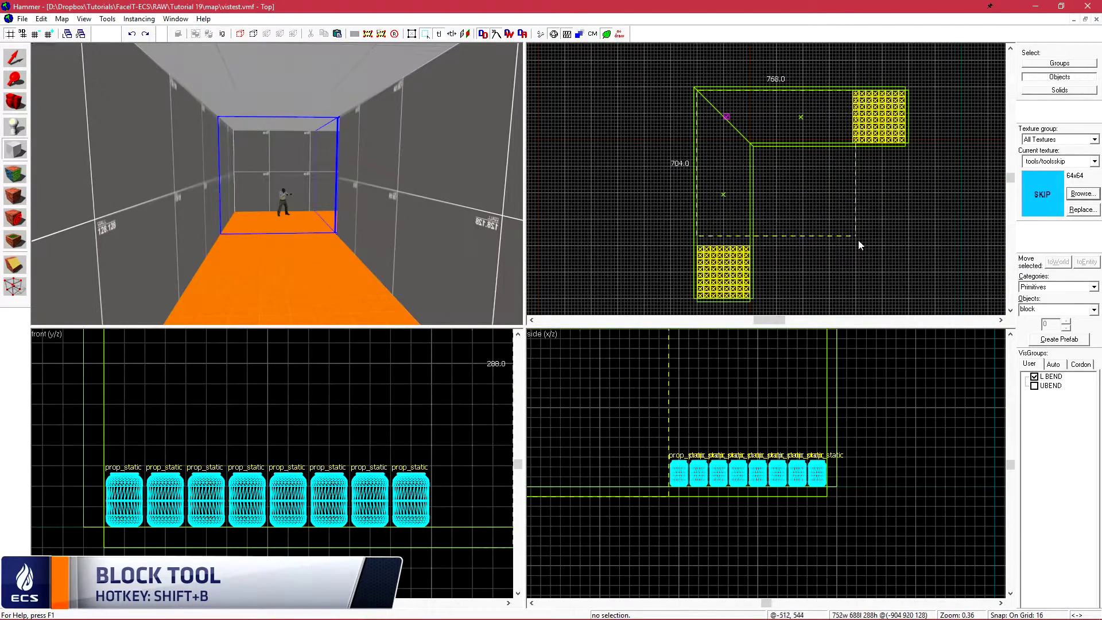
{"action": "key", "text": "Return"}
Resize the skip brush to 912 by 832 by 256 units, aligning it with the corridor's inner floor and ceiling surfaces
{"action": "scroll", "coordinate": [771, 171], "scroll_direction": "up", "scroll_amount": 10}
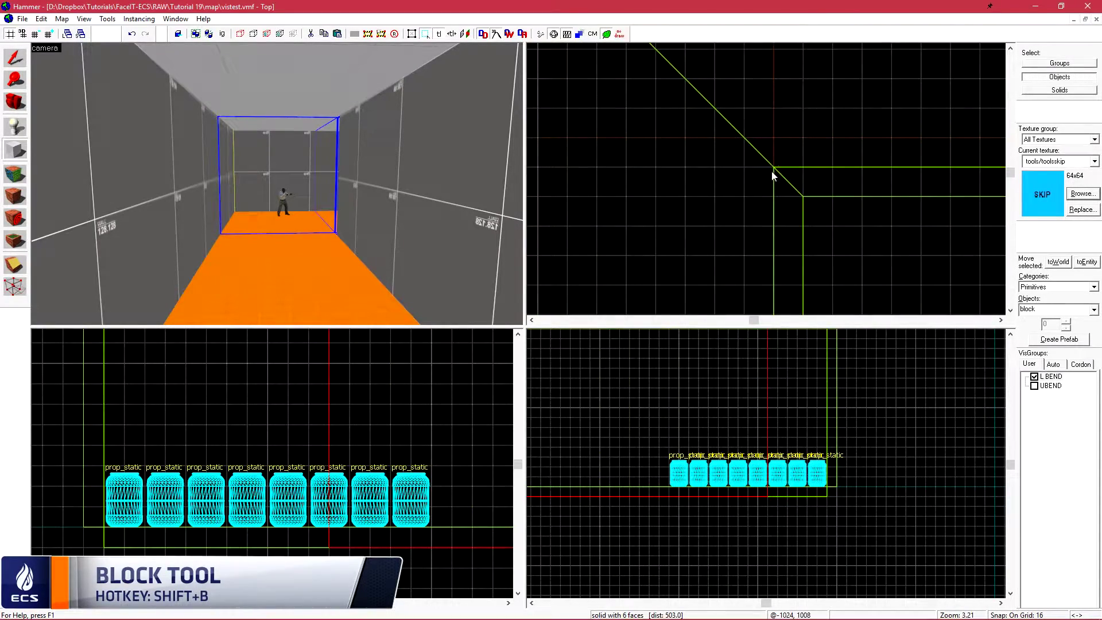
{"action": "key", "text": "shift+s"}
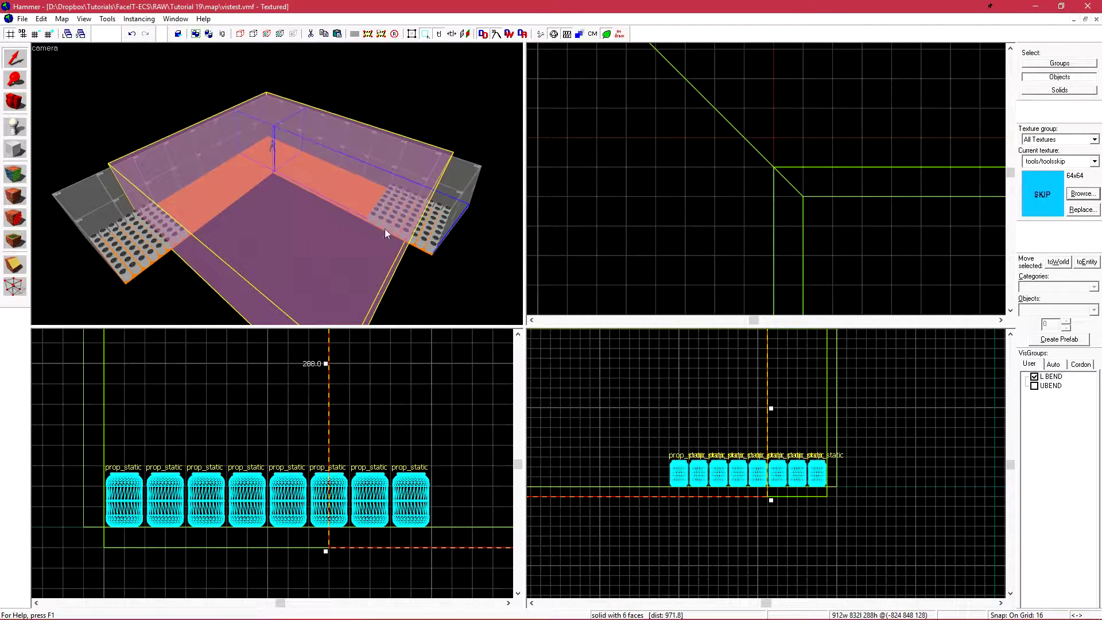
{"action": "scroll", "coordinate": [821, 519], "scroll_direction": "up", "scroll_amount": 6}
{"action": "left_click_drag", "start_coordinate": [836, 436], "coordinate": [837, 449]}
{"action": "scroll", "coordinate": [829, 193], "scroll_direction": "down", "scroll_amount": 17}
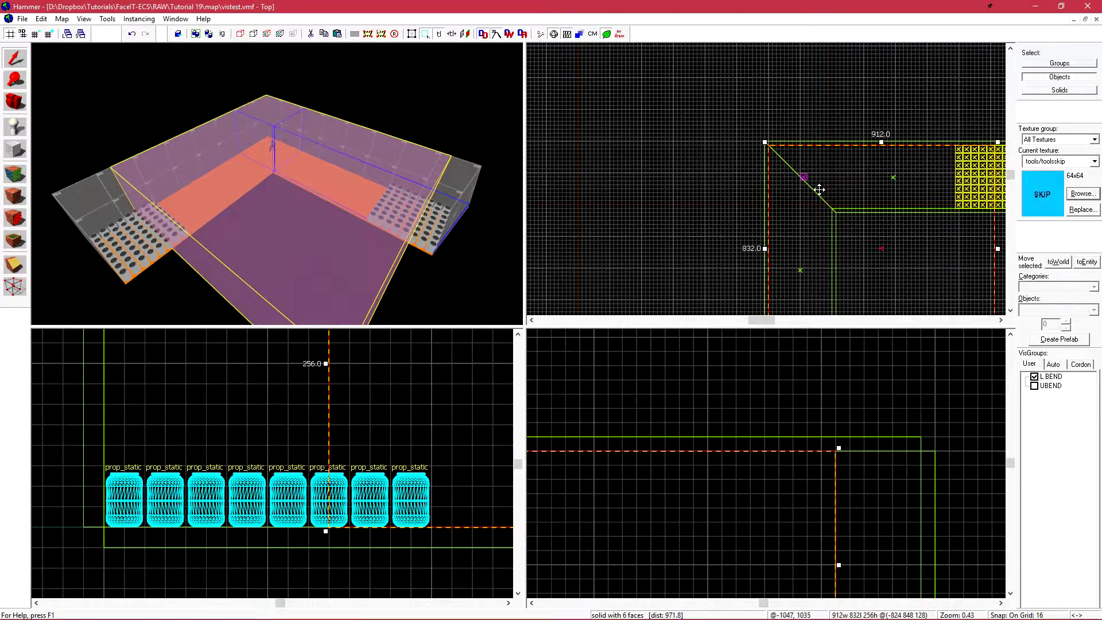
Clip the skip brush along a 45-degree line through the L-bend's inner corner, keeping only the part toward the outer corner
{"action": "scroll", "coordinate": [798, 146], "scroll_direction": "up", "scroll_amount": 7}
{"action": "scroll", "coordinate": [799, 152], "scroll_direction": "up", "scroll_amount": 3}
{"action": "key", "text": "shift+x"}
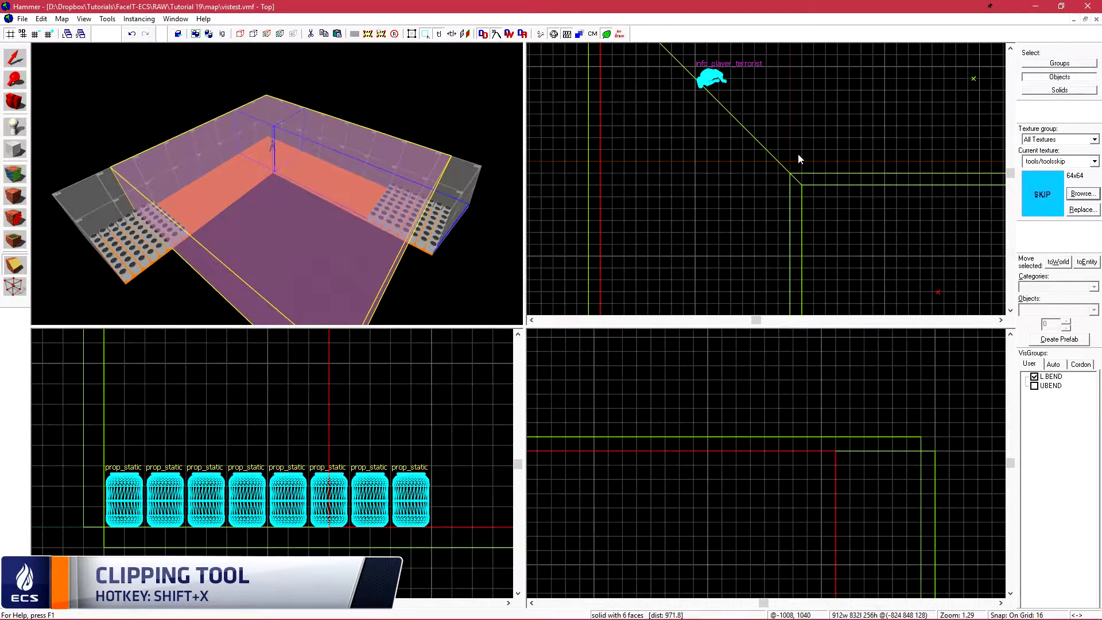
{"action": "scroll", "coordinate": [798, 154], "scroll_direction": "up", "scroll_amount": 6}
{"action": "left_click_drag", "start_coordinate": [775, 215], "coordinate": [814, 176]}
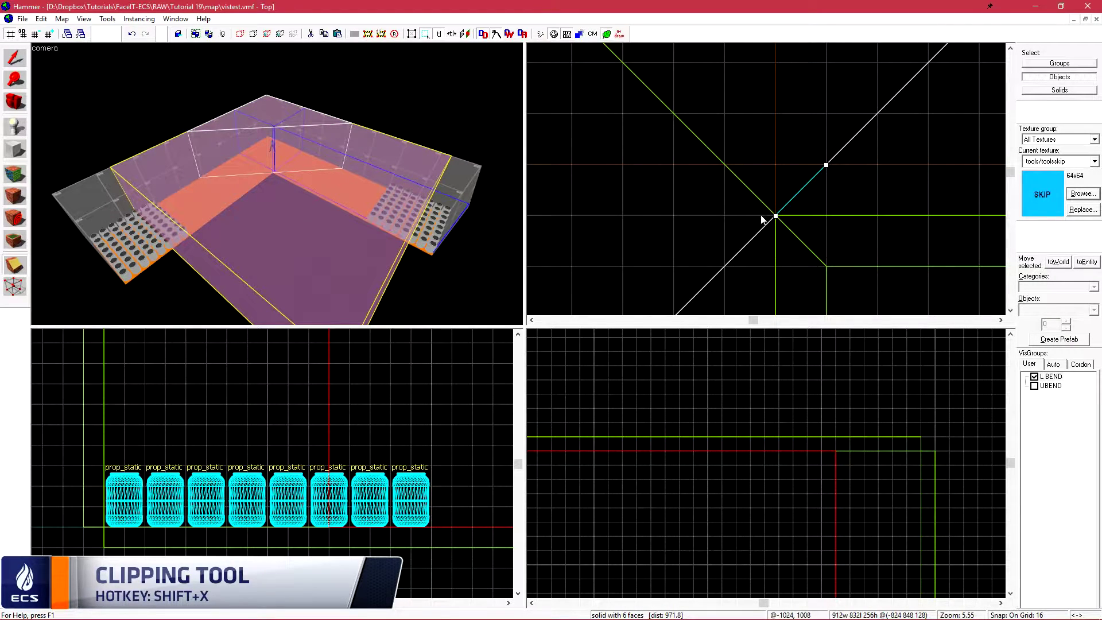
{"action": "scroll", "coordinate": [812, 175], "scroll_direction": "down", "scroll_amount": 10}
{"action": "key", "text": "Return"}
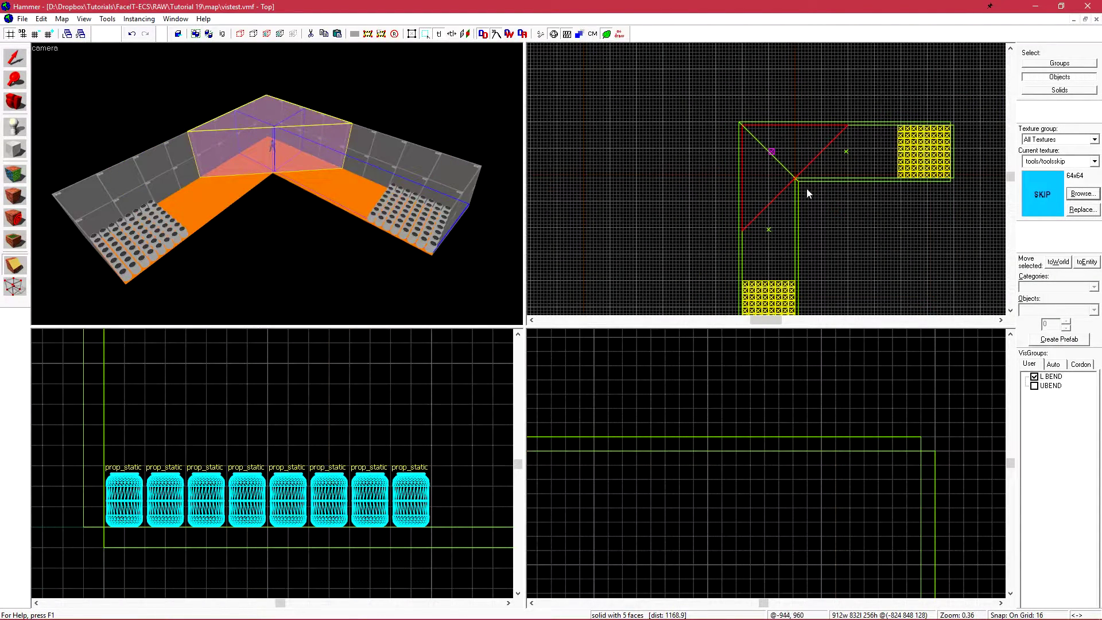
Examine the clipped skip brush against the portal outlines at the L-bend's inner corner in the 3D view
{"action": "key", "text": "z"}
{"action": "key", "text": "w"}
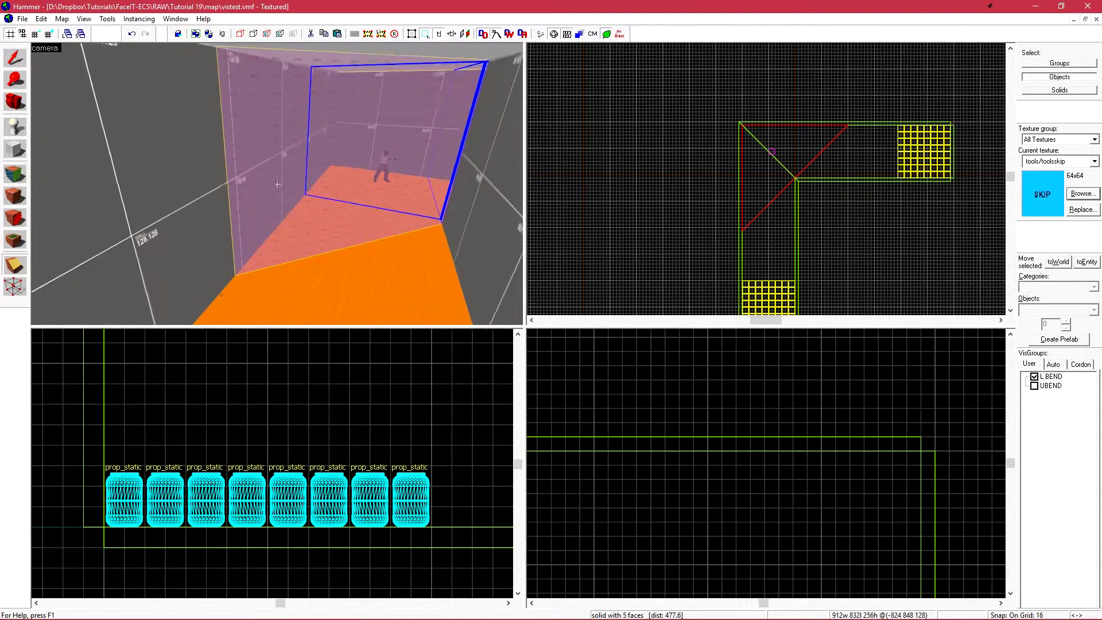
{"action": "key", "text": "w"}
{"action": "key", "text": "z"}
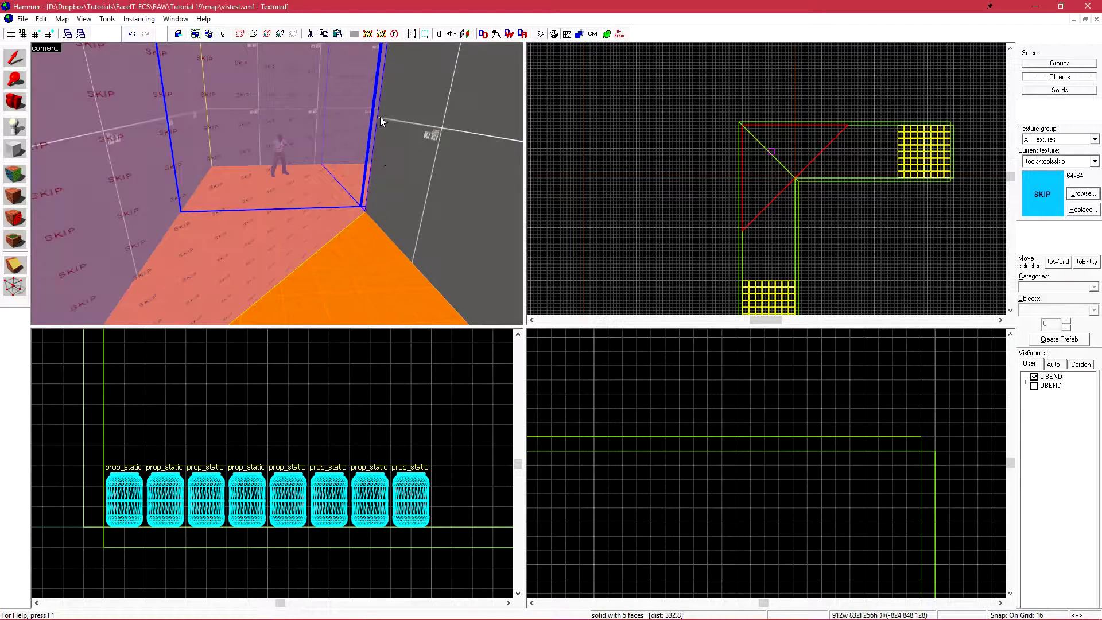
{"action": "key", "text": "z"}
{"action": "key", "text": "w"}
{"action": "key", "text": "z"}
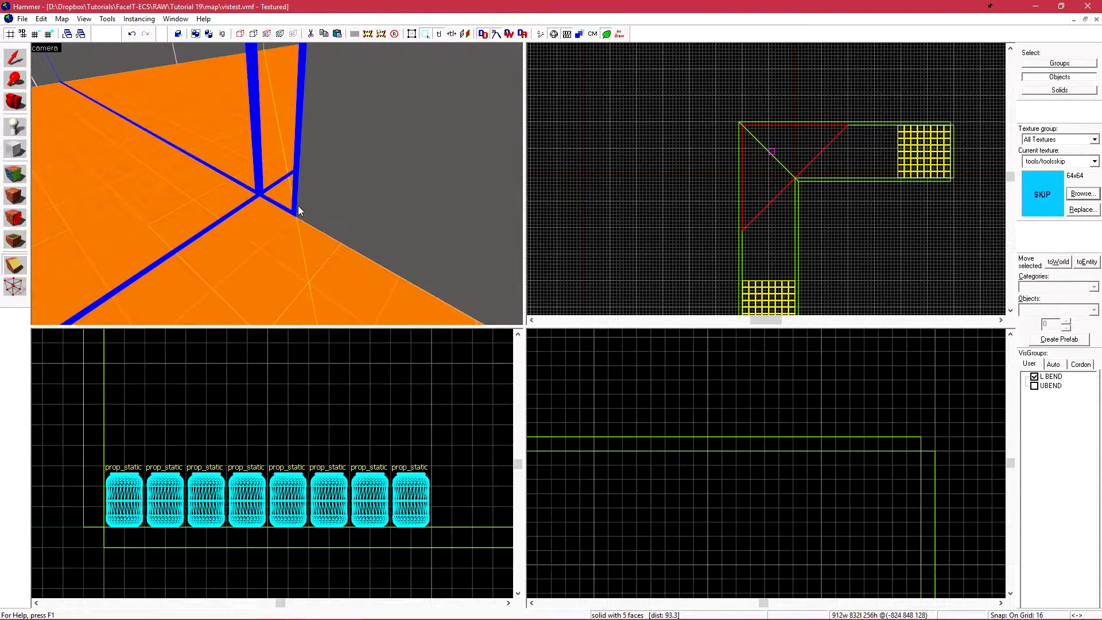
Unload the portal file and return the 3D view to the corridor facing the skip brush
{"action": "left_click", "coordinate": [61, 19]}
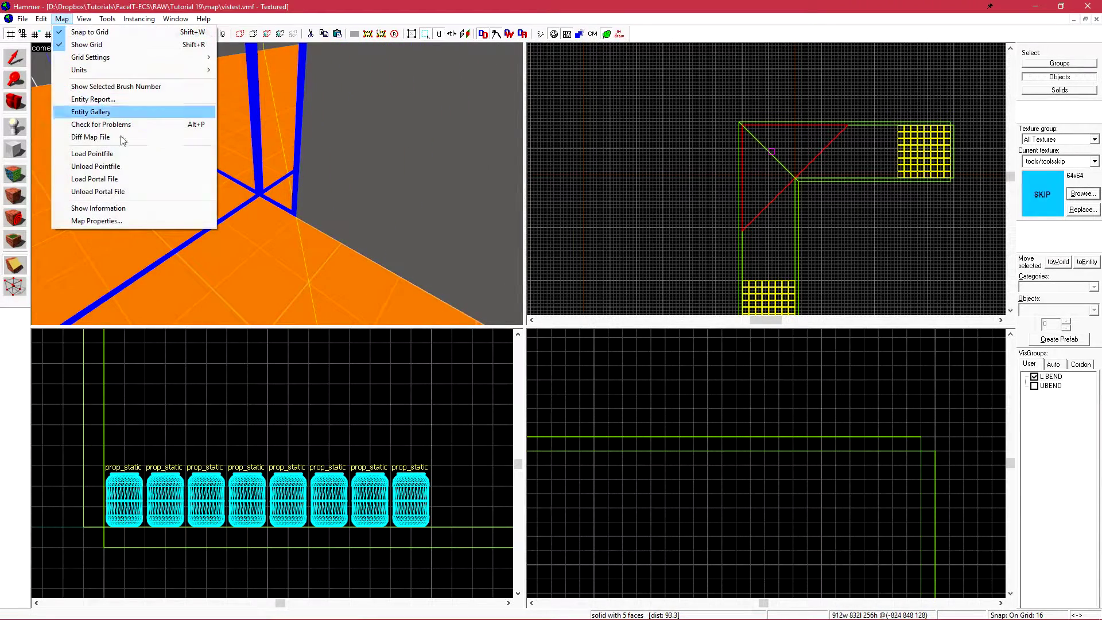
{"action": "left_click", "coordinate": [156, 191]}
{"action": "key", "text": "z"}
{"action": "key", "text": "w"}
{"action": "key", "text": "z"}
Find the hint texture and apply tools/toolshint to the skip brush's diagonal face
{"action": "key", "text": "shift+z"}
{"action": "key", "text": "shift+z"}
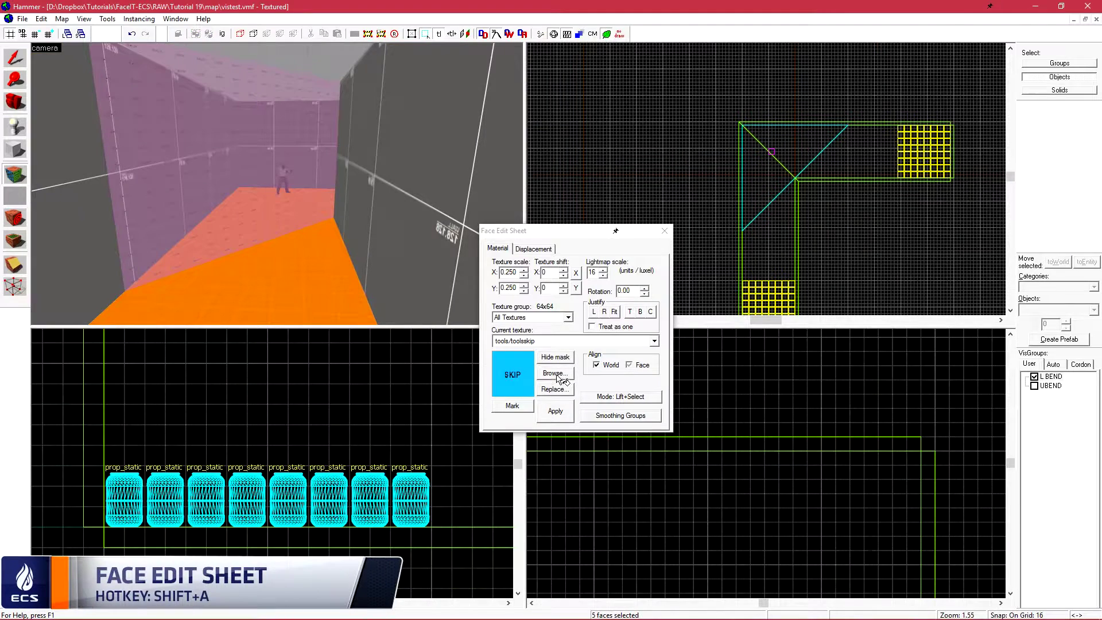
{"action": "left_click", "coordinate": [555, 374]}
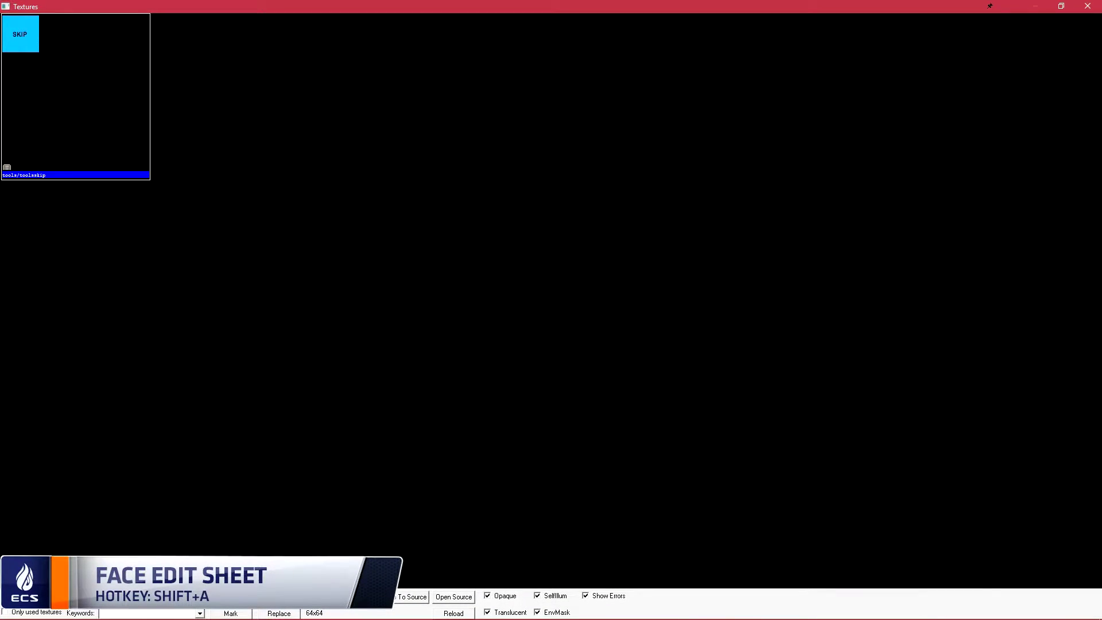
{"action": "type", "text": "hint"}
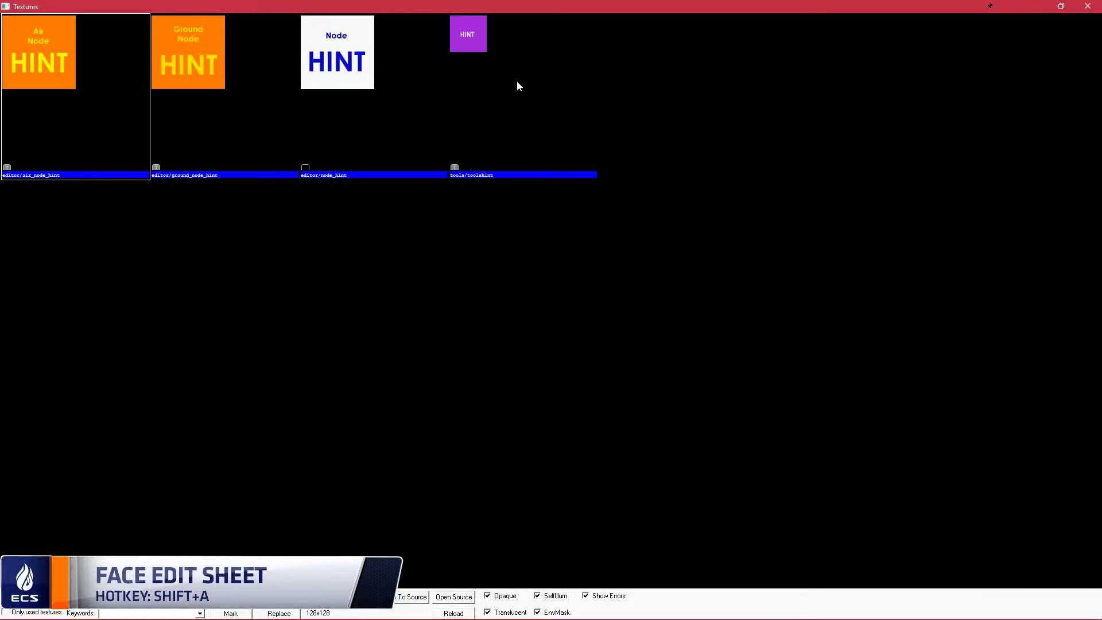
{"action": "double_click", "coordinate": [532, 71]}
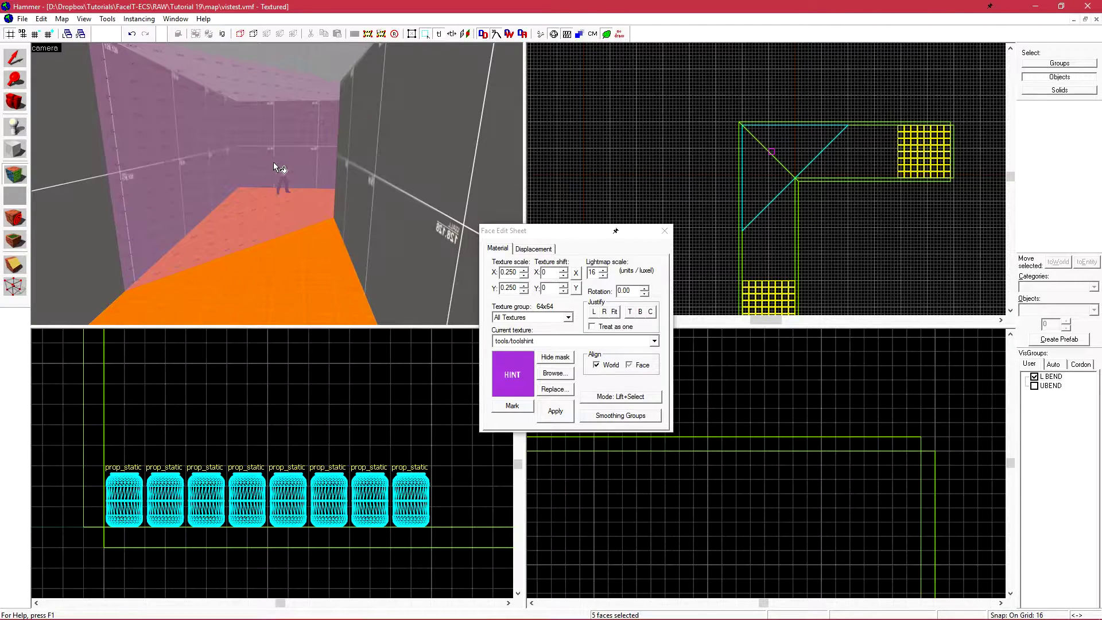
{"action": "key", "text": "shift+s"}
Examine in the 3D view where the hint face meets the L-bend's inner wall corner
{"action": "key", "text": "w"}
{"action": "key", "text": "a"}
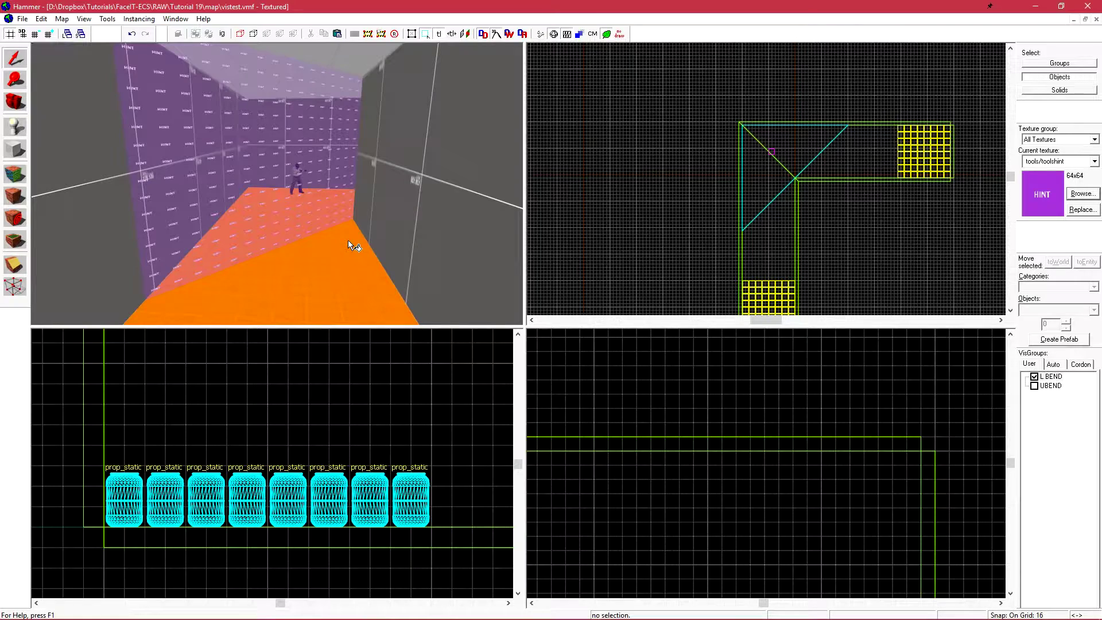
{"action": "key", "text": "z"}
{"action": "key", "text": "a"}
{"action": "key", "text": "w"}
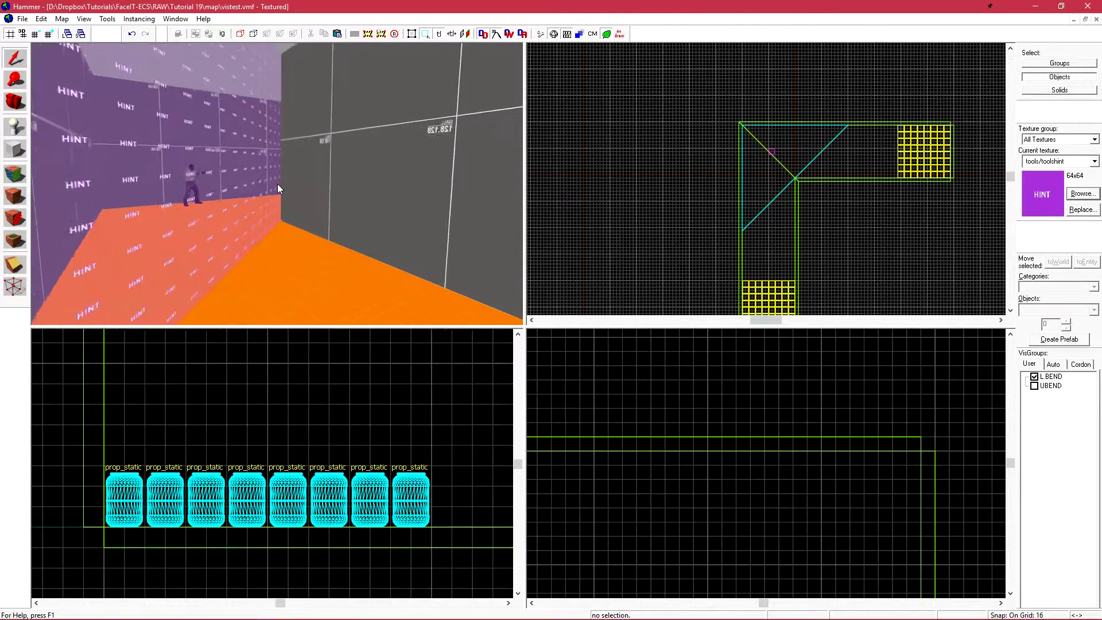
{"action": "key", "text": "z"}
{"action": "key", "text": "z"}
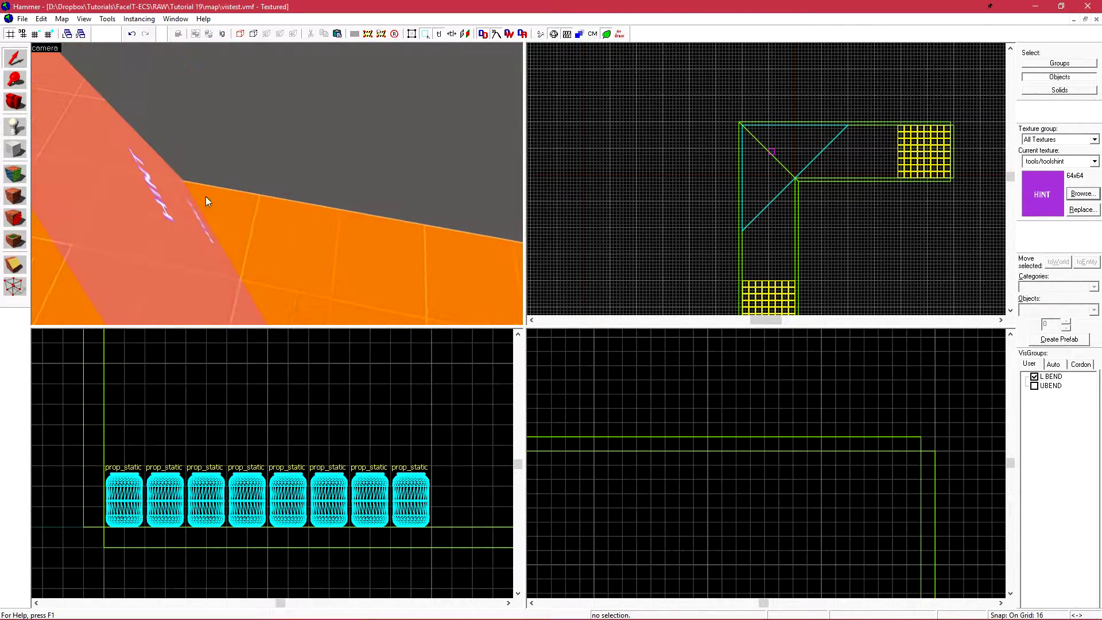
Nudge the hint brush 16 units away from the inner corner in the top view, and move it back
{"action": "left_click", "coordinate": [217, 217]}
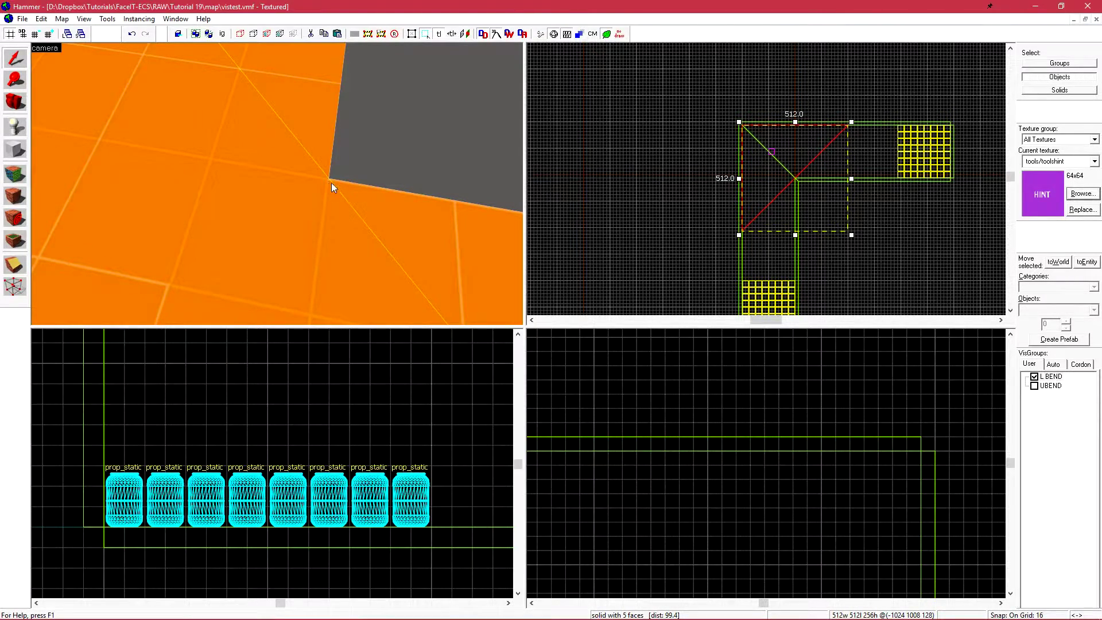
{"action": "scroll", "coordinate": [749, 189], "scroll_direction": "up", "scroll_amount": 10}
{"action": "key", "text": "Up"}
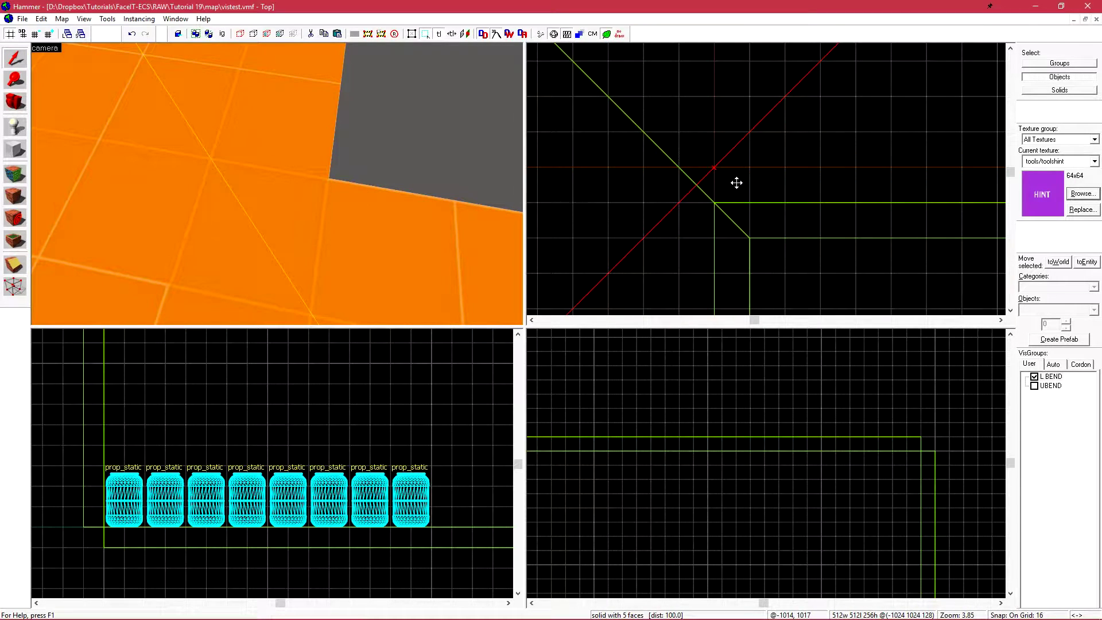
{"action": "key", "text": "Down"}
Turn off grid snapping, nudge the hint brush 1 unit off the inner corner, and move it back
{"action": "key", "text": "shift+w"}
{"action": "key", "text": "Up"}
{"action": "scroll", "coordinate": [724, 200], "scroll_direction": "up", "scroll_amount": 5}
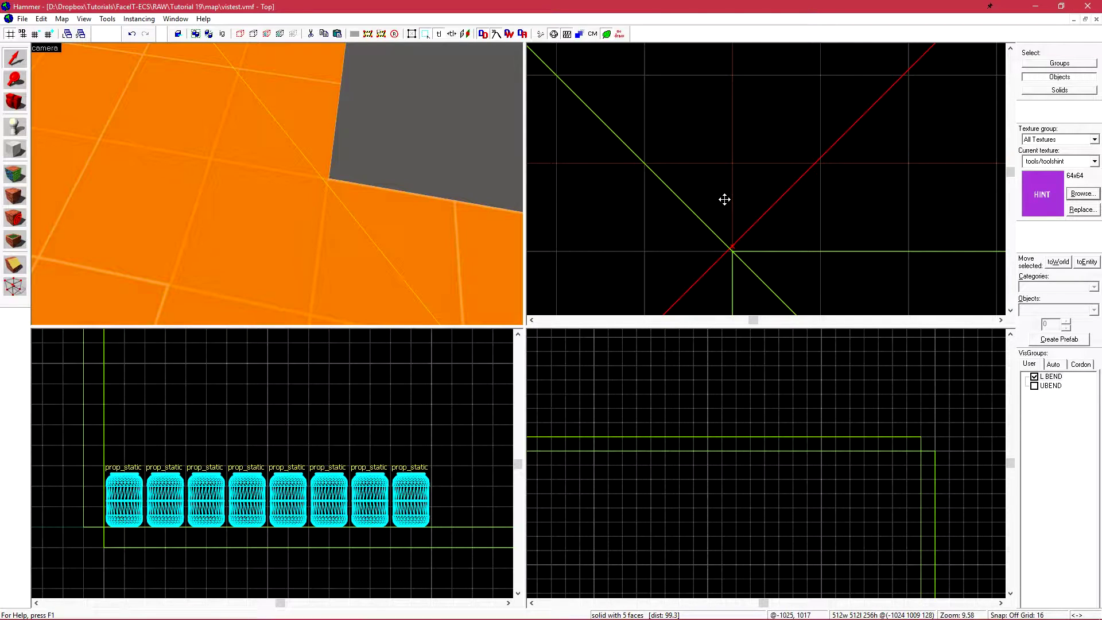
{"action": "key", "text": "Down"}
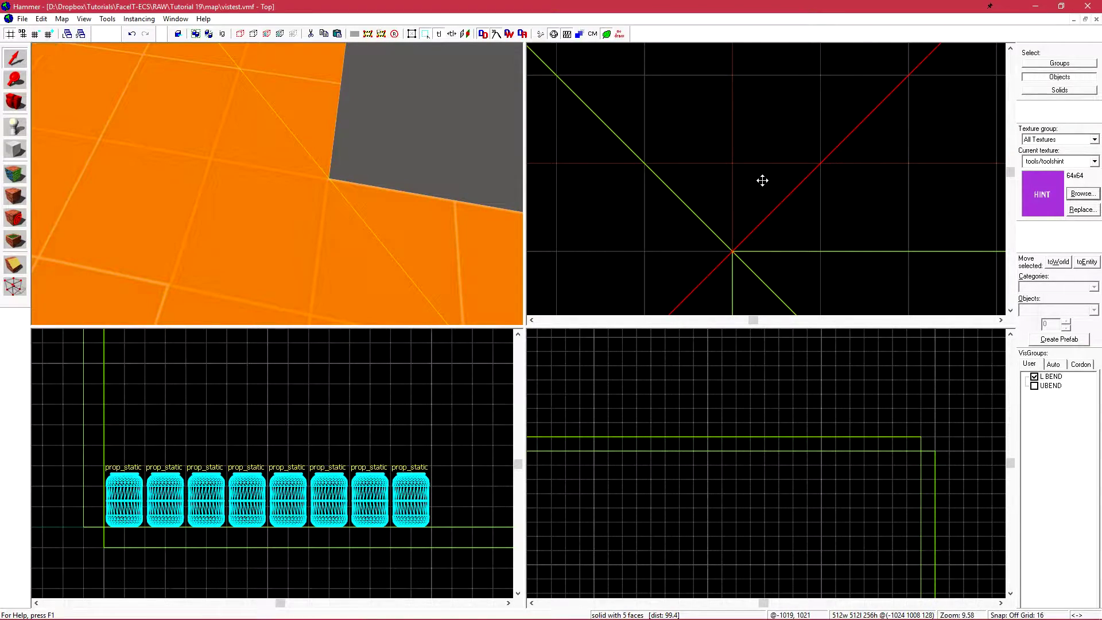
Place a trial clip line on the hint brush diagonally through the L-bend's inner corner, check its alignment, and discard it
{"action": "key", "text": "shift+a"}
{"action": "key", "text": "z"}
{"action": "key", "text": "s"}
{"action": "key", "text": "z"}
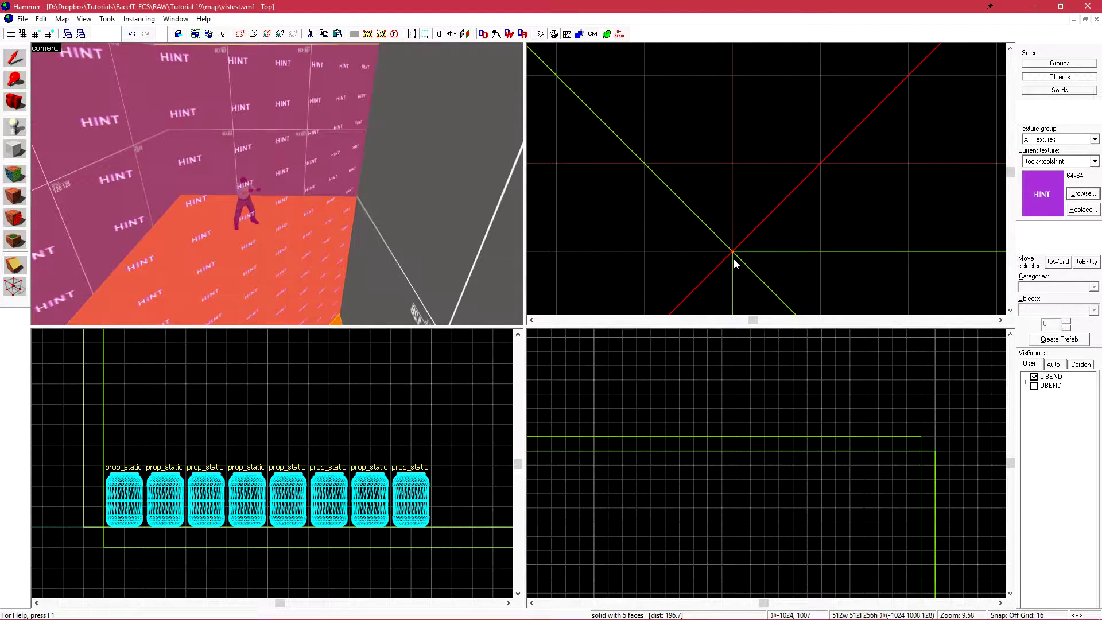
{"action": "scroll", "coordinate": [735, 257], "scroll_direction": "up", "scroll_amount": 7}
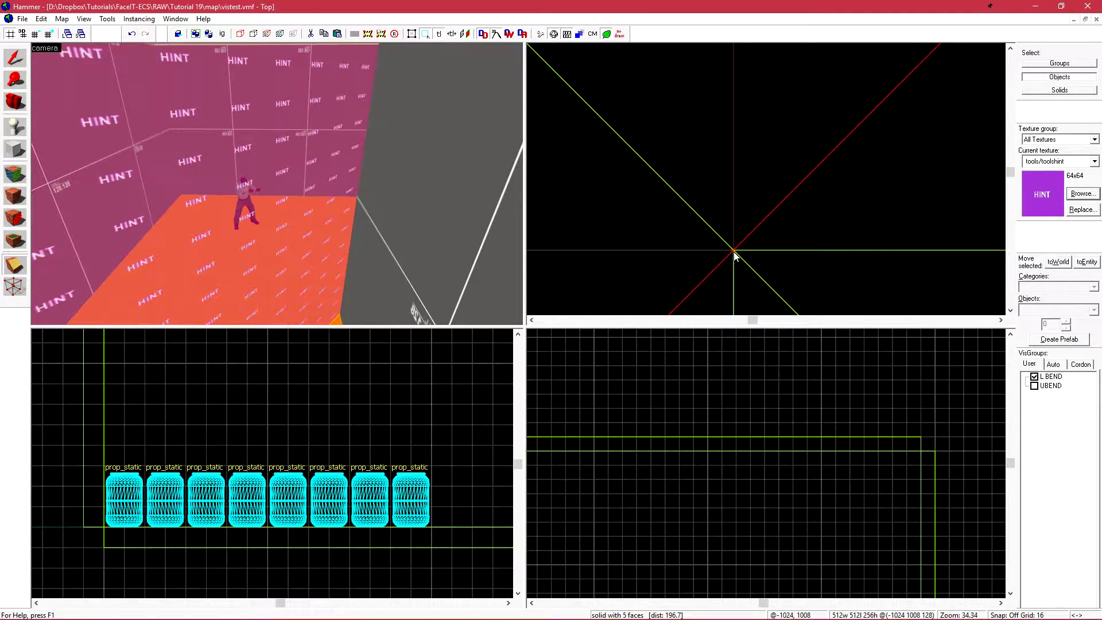
{"action": "scroll", "coordinate": [736, 255], "scroll_direction": "down", "scroll_amount": 7}
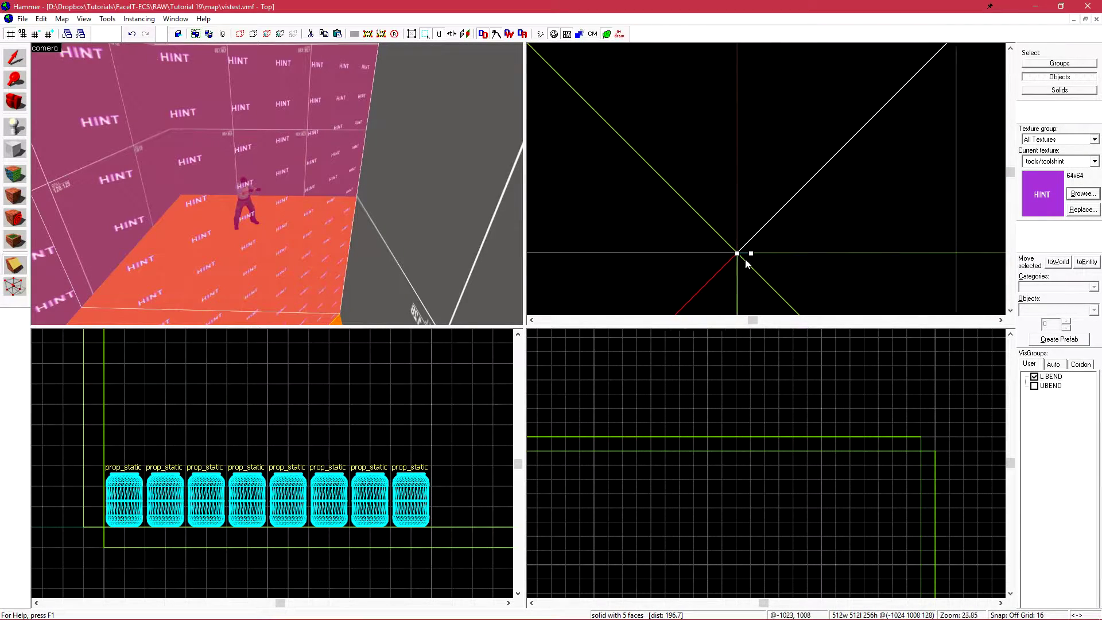
{"action": "scroll", "coordinate": [827, 170], "scroll_direction": "up", "scroll_amount": 3}
{"action": "scroll", "coordinate": [832, 173], "scroll_direction": "down", "scroll_amount": 5}
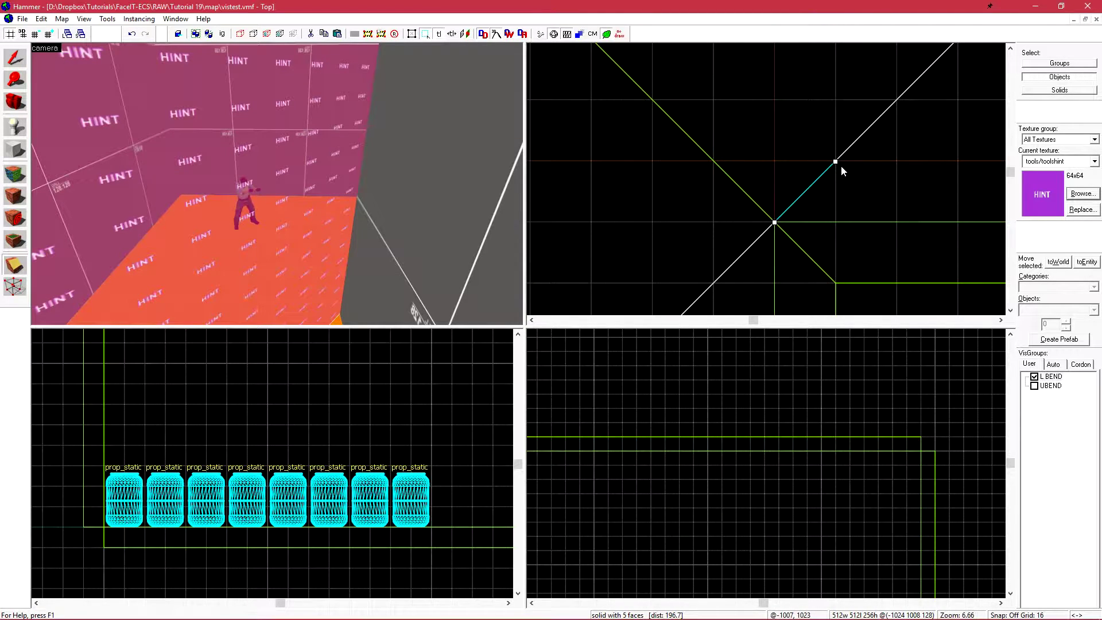
{"action": "scroll", "coordinate": [821, 216], "scroll_direction": "up", "scroll_amount": 6}
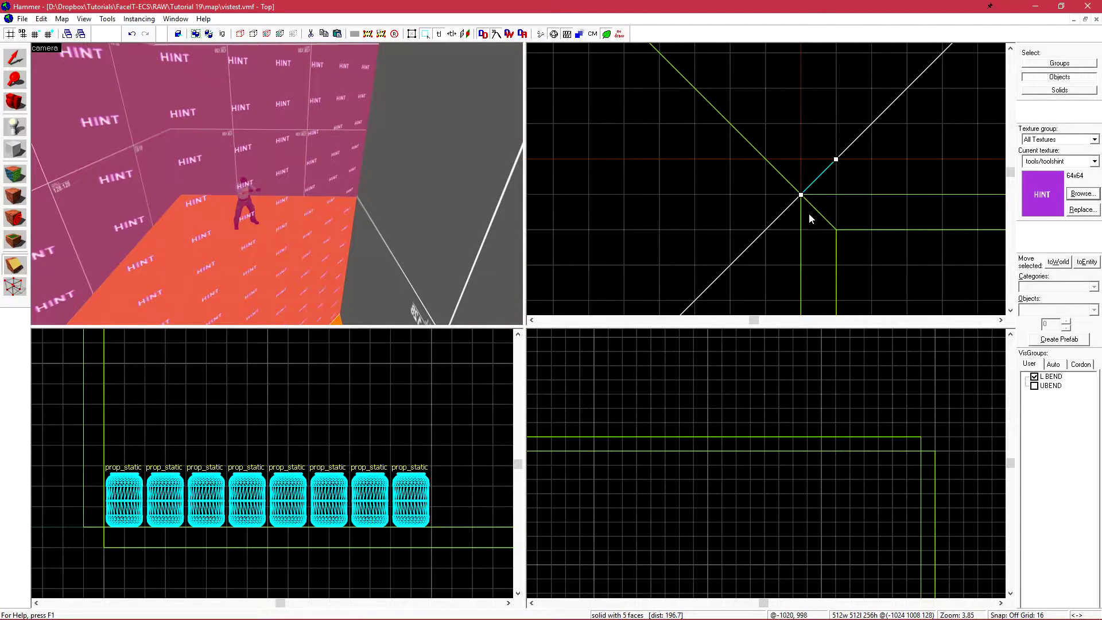
{"action": "scroll", "coordinate": [792, 173], "scroll_direction": "up", "scroll_amount": 2}
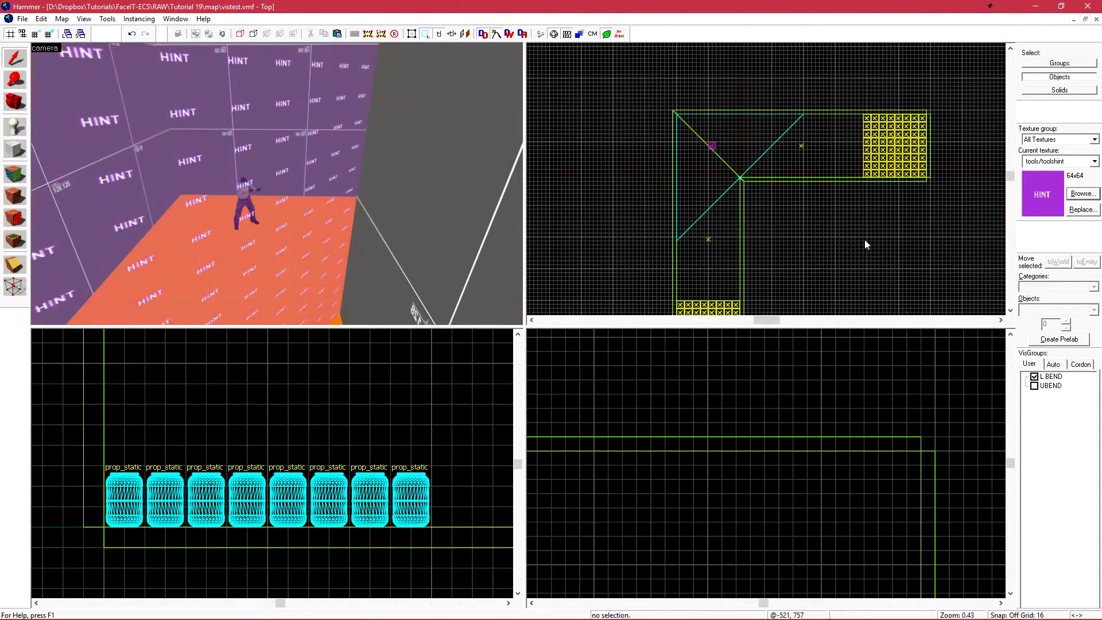
Compile the map with the Full compile - HDR only configuration, running the BSP, VIS and copy-file commands
{"action": "key", "text": "F9"}
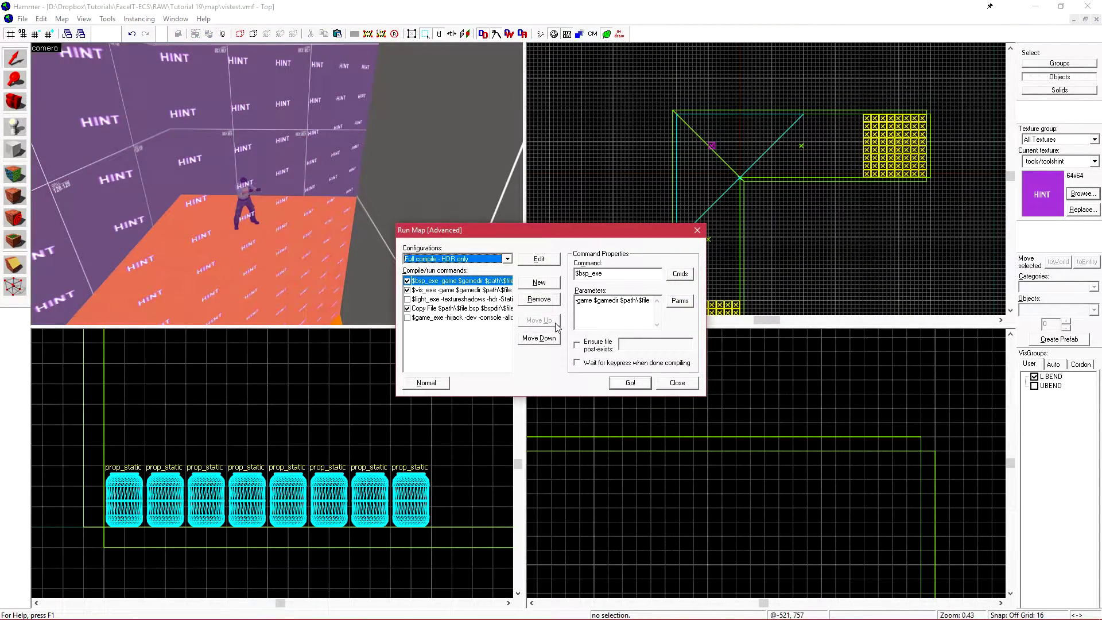
{"action": "key", "text": "Return"}
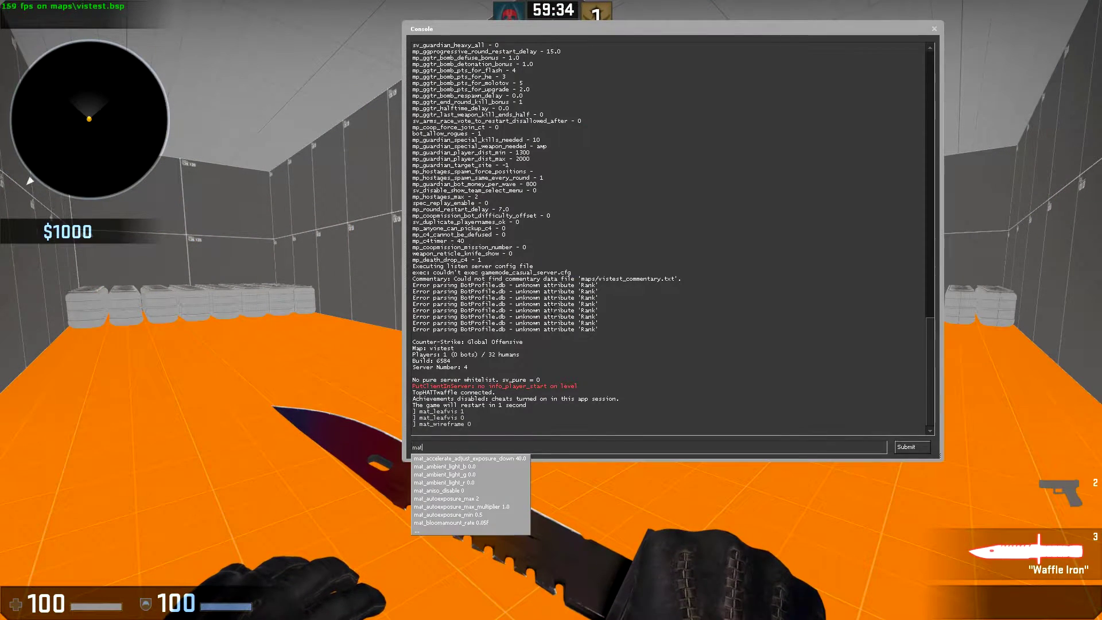
In Counter-Strike: Global Offensive, turn on the visleaf outlines with the console command mat_leafvis 1 and close the console
{"action": "type", "text": "_leav"}
{"action": "key", "text": "BackSpace"}
{"action": "type", "text": "fvis 1"}
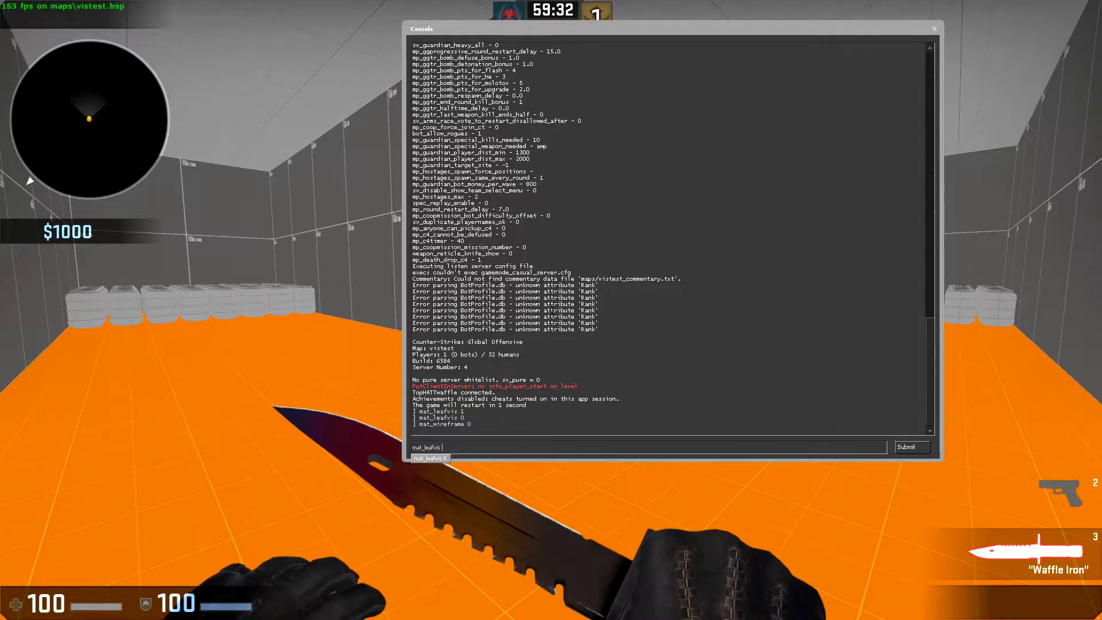
{"action": "key", "text": "Return"}
{"action": "key", "text": "grave"}
Walk around the L-bend in game and examine how the visleaf outlines divide the floor at the inner corner
{"action": "key", "text": "w"}
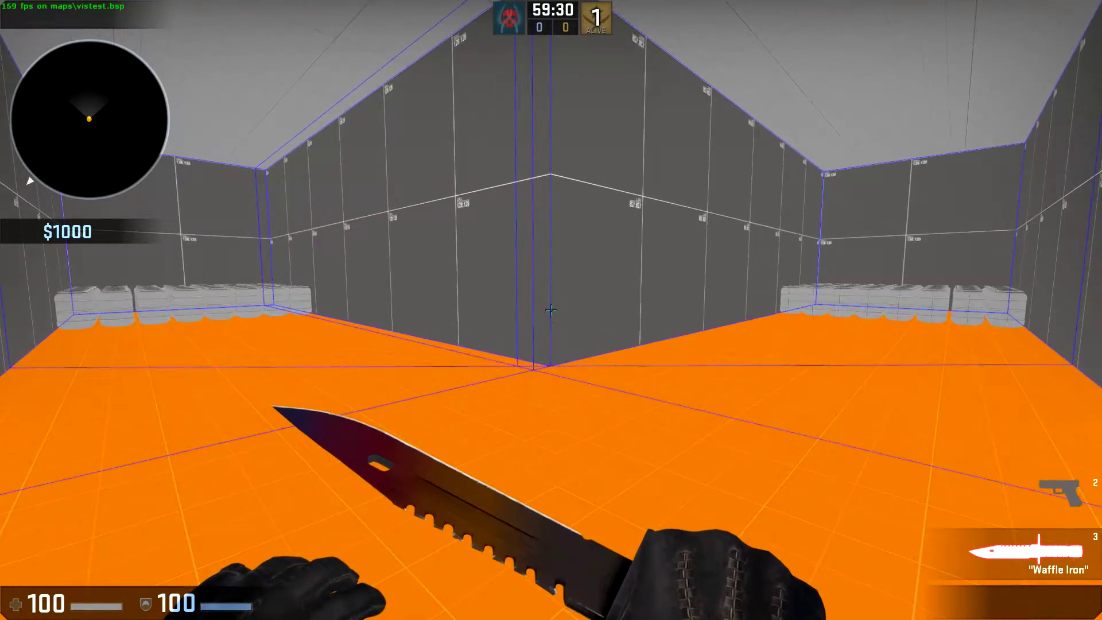
{"action": "key", "text": "w"}
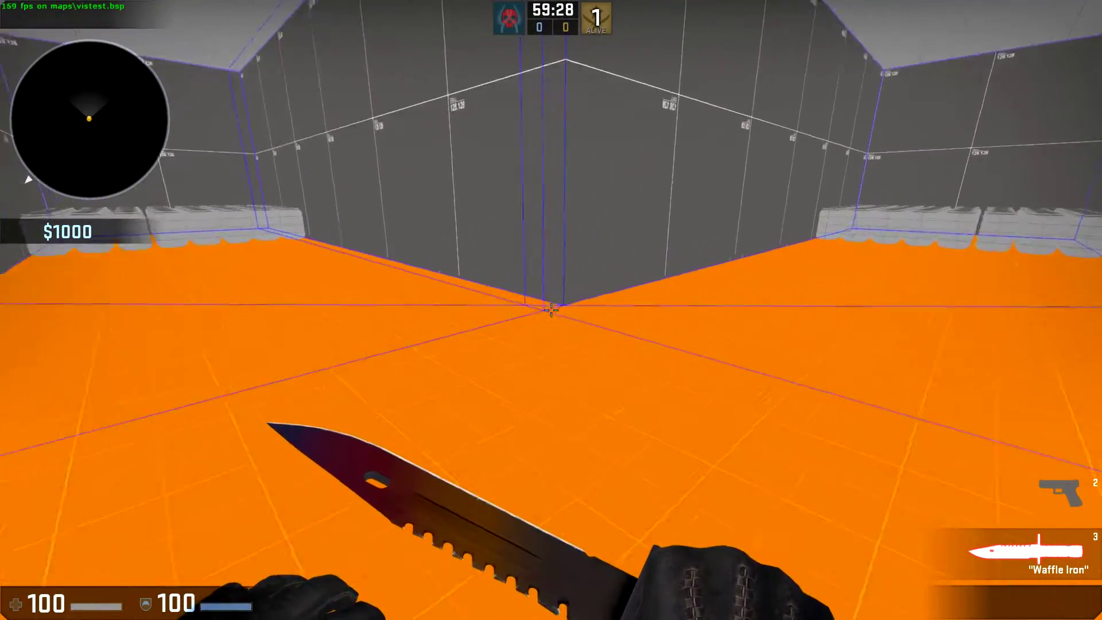
{"action": "key", "text": "s"}
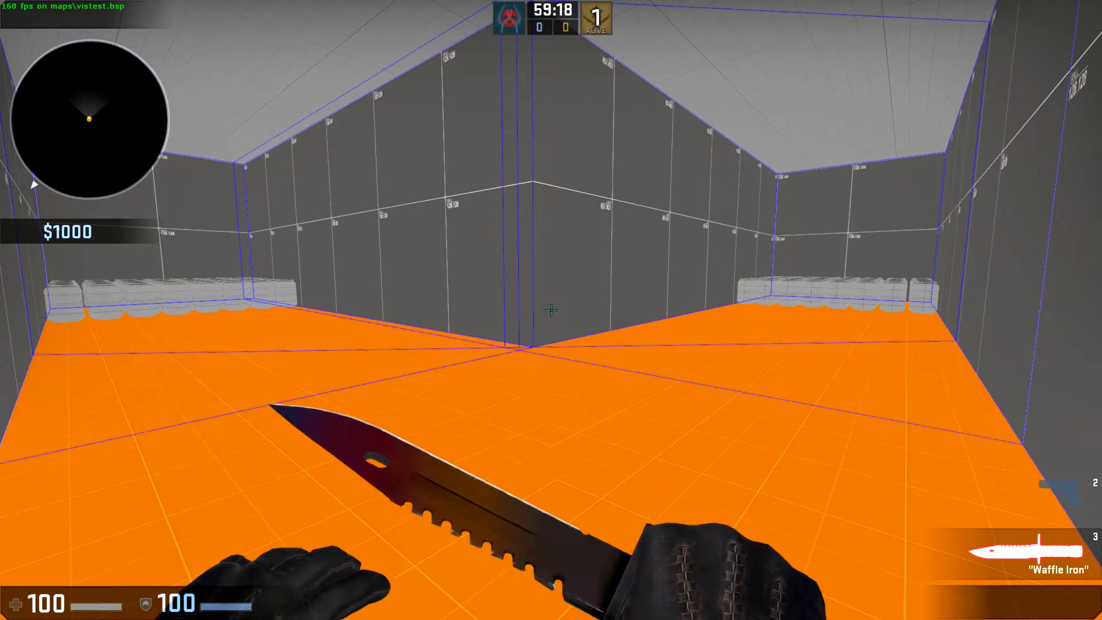
{"action": "key", "text": "w"}
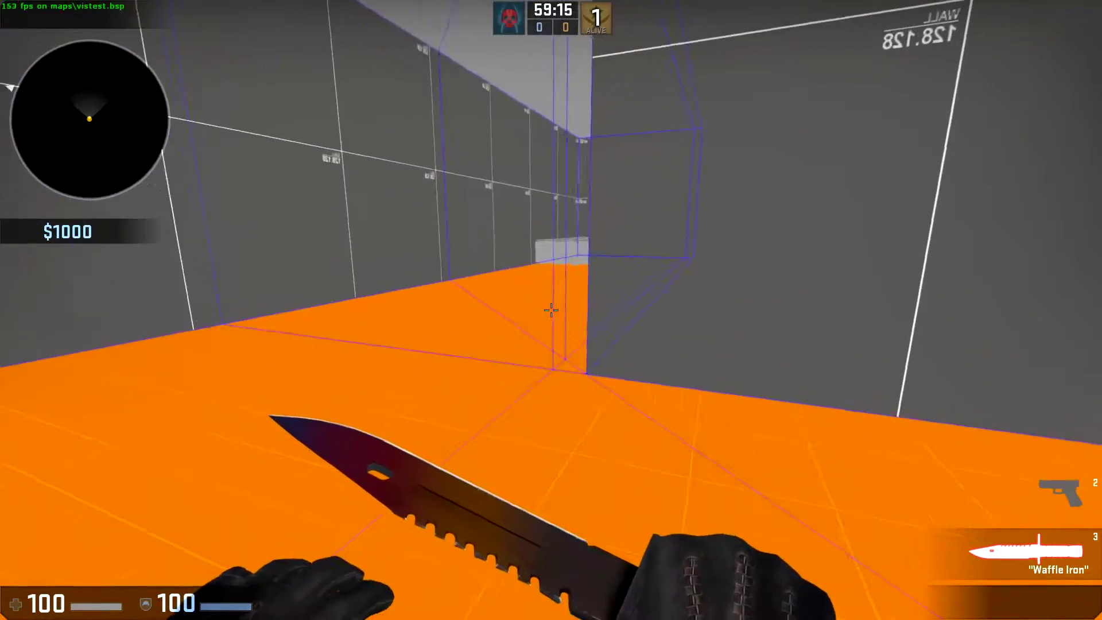
Move back and forth past the L-bend's inner corner and examine how the visleaf outlines run along the diagonal hint cut
{"action": "key", "text": "w"}
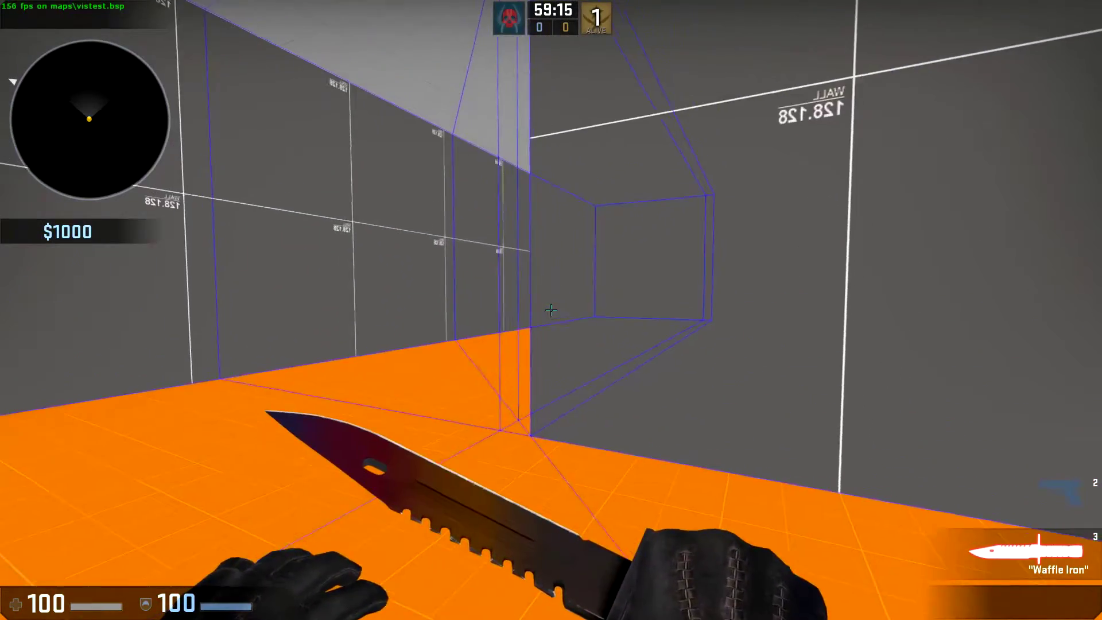
{"action": "key", "text": "d"}
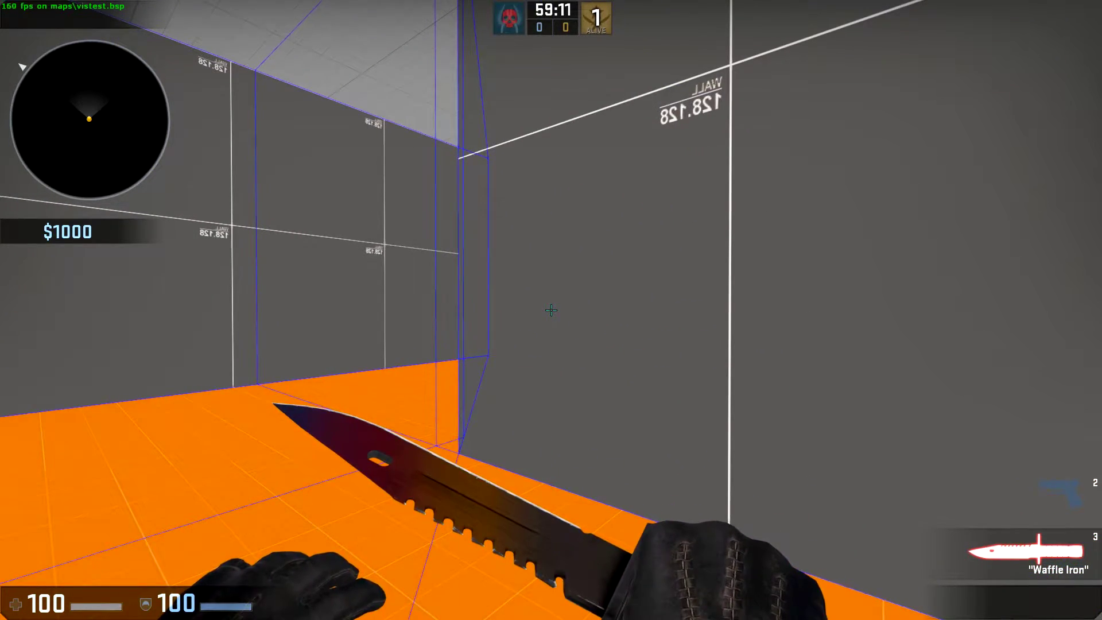
{"action": "key", "text": "s"}
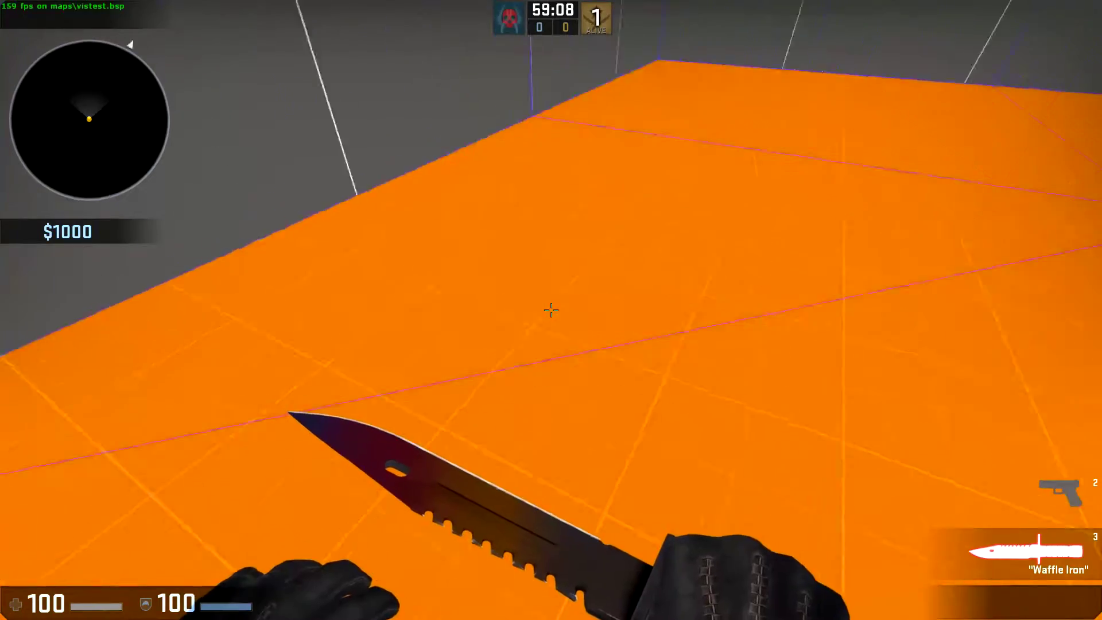
{"action": "key", "text": "q"}
{"action": "key", "text": "q"}
{"action": "key", "text": "w"}
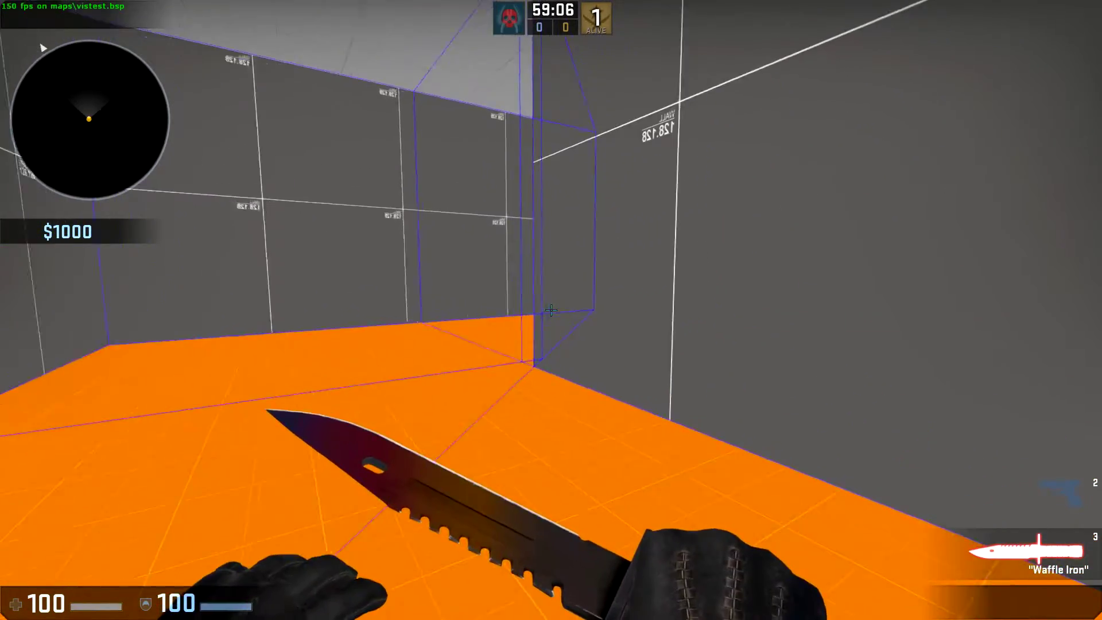
{"action": "key", "text": "w"}
{"action": "key", "text": "a"}
{"action": "key", "text": "q"}
{"action": "key", "text": "q"}
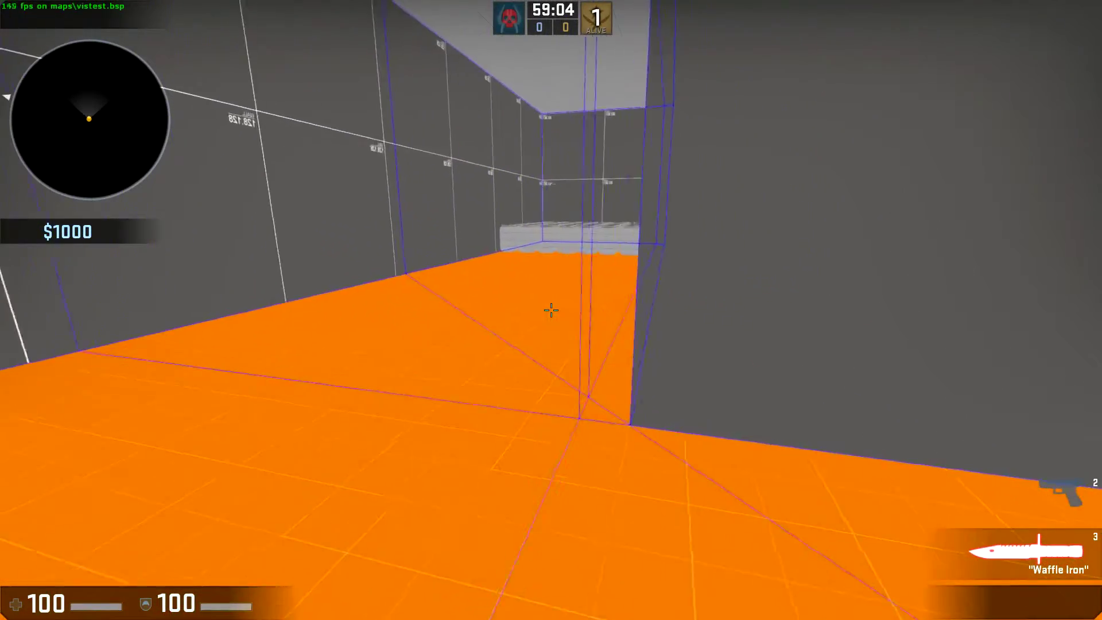
{"action": "key", "text": "2"}
{"action": "key", "text": "w"}
{"action": "key", "text": "a"}
{"action": "key", "text": "d"}
{"action": "key", "text": "a"}
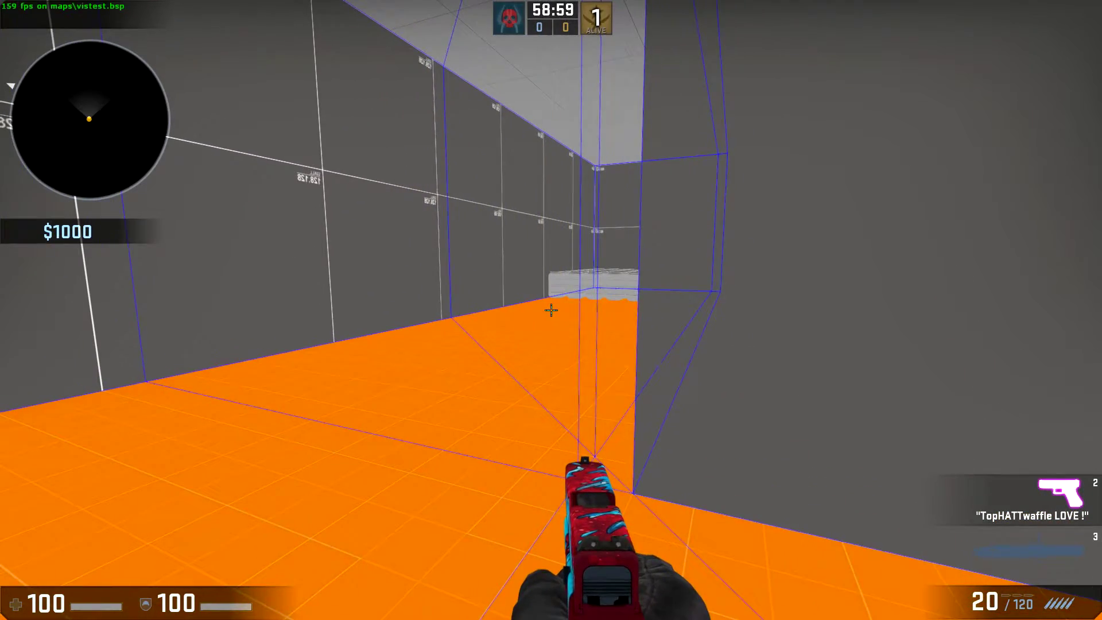
Turn on the wireframe overlay with the console command mat_wireframe 1 and return to the game
{"action": "key", "text": "grave"}
{"action": "type", "text": "mat_wireframe 1"}
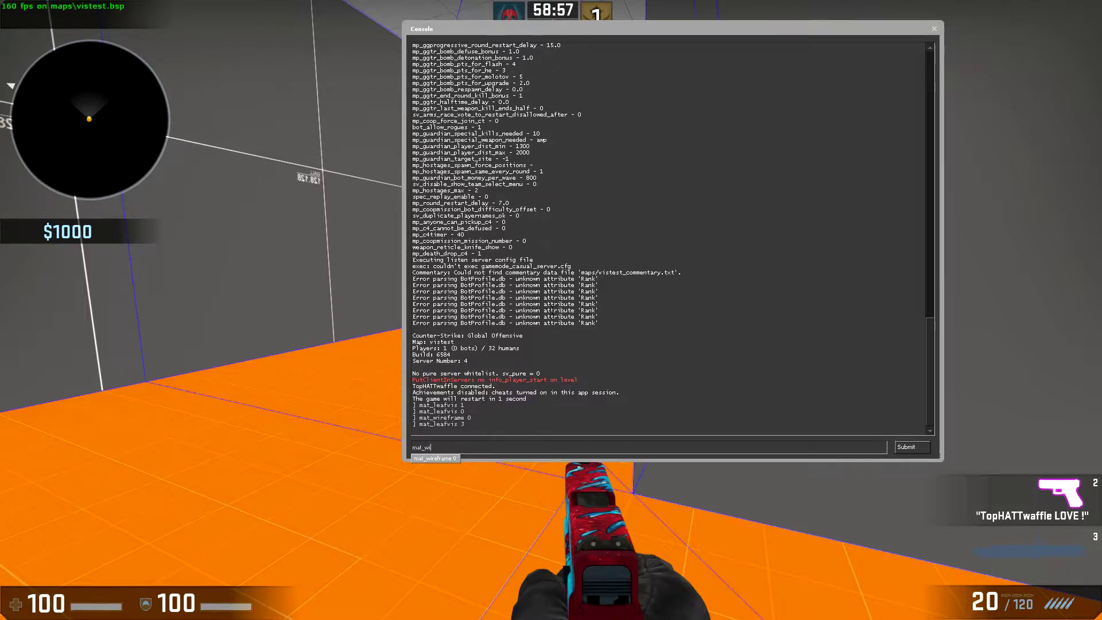
{"action": "key", "text": "Return"}
{"action": "key", "text": "grave"}
{"action": "key", "text": "3"}
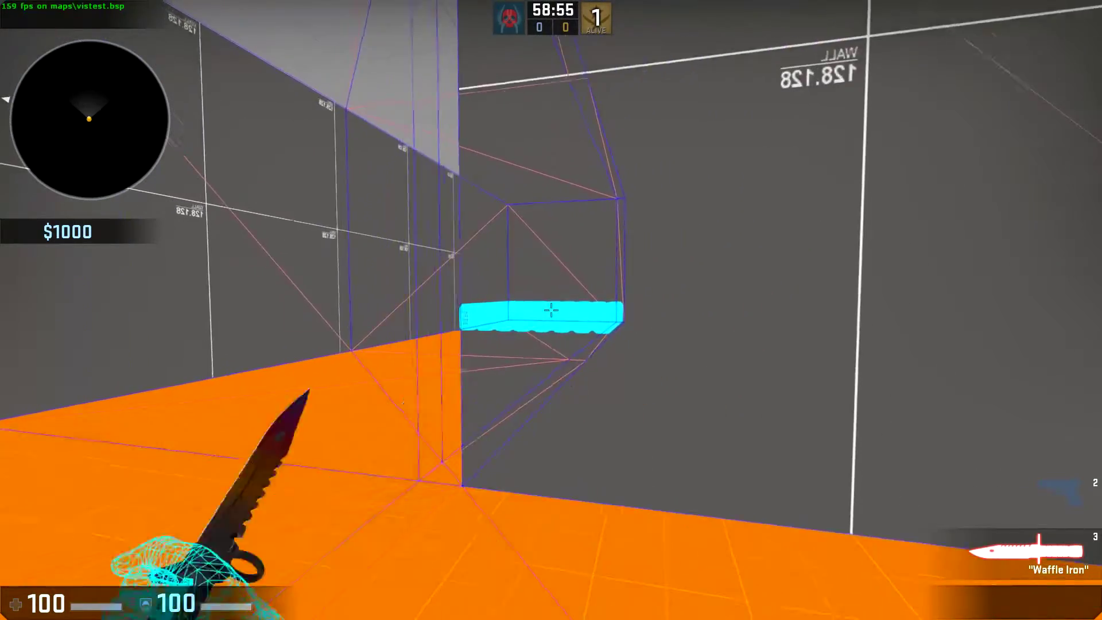
Walk around the L-bend with wireframe on and examine from which positions the props in the far corridor are rendered
{"action": "key", "text": "d"}
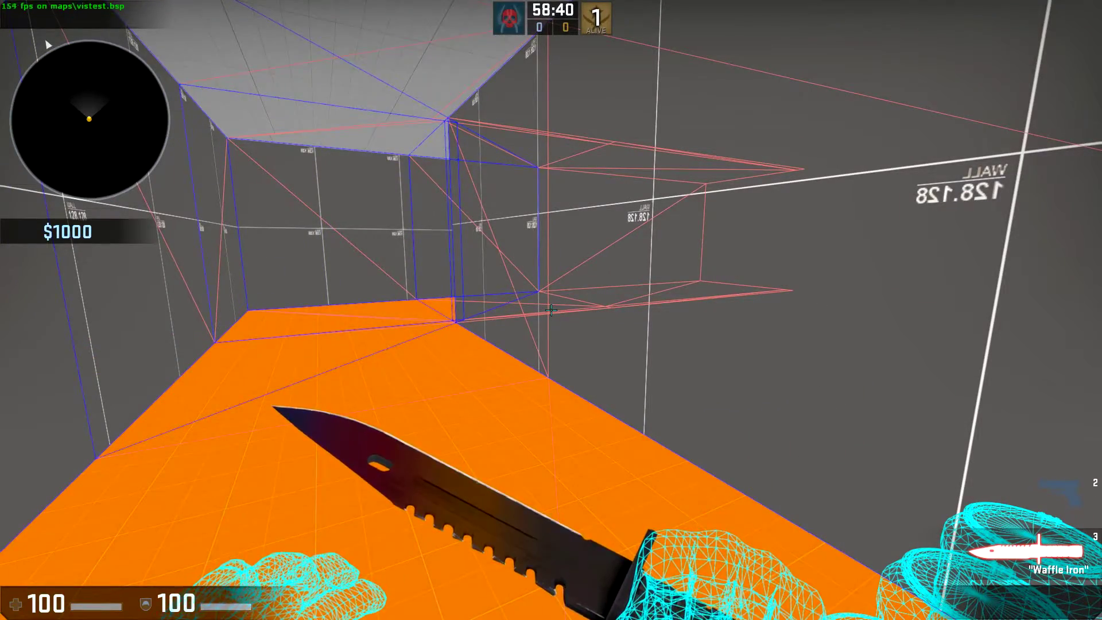
{"action": "key", "text": "w"}
{"action": "key", "text": "a"}
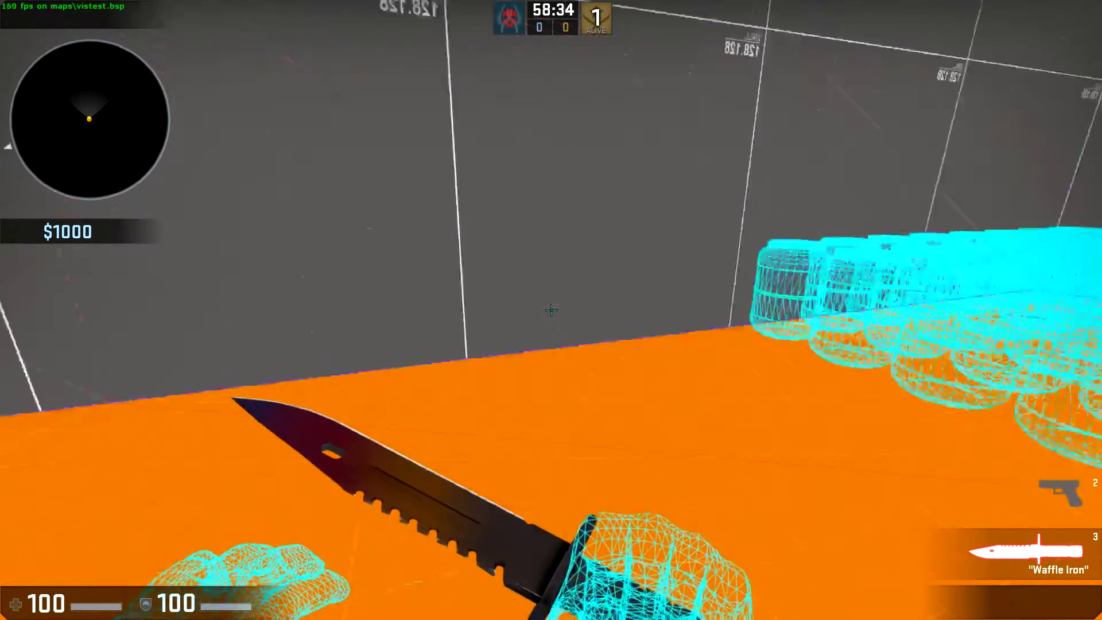
{"action": "key", "text": "d"}
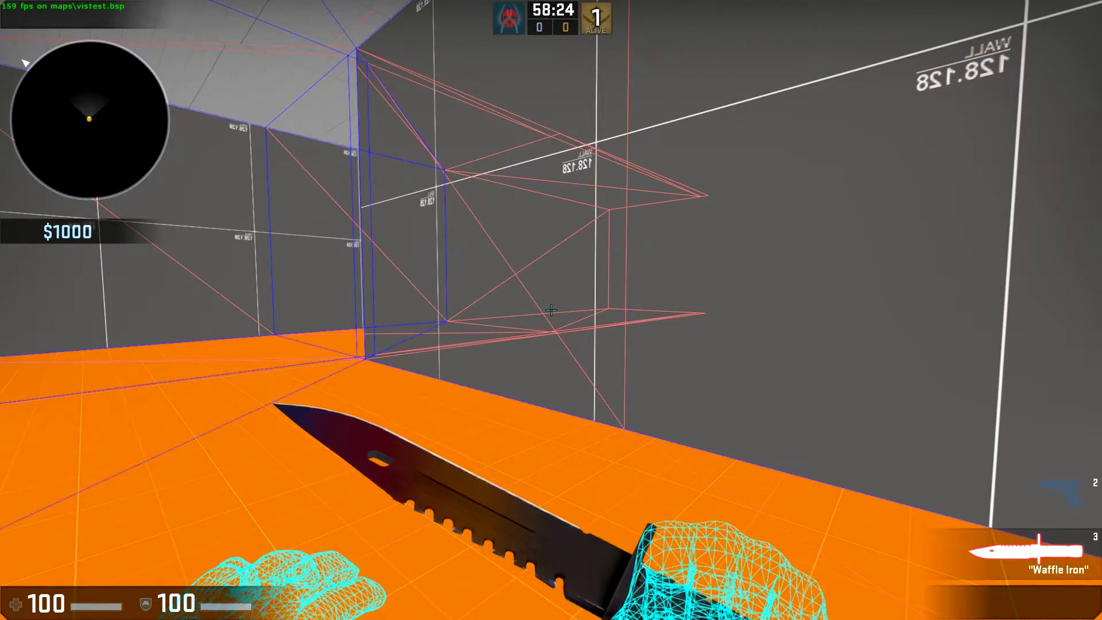
{"action": "key", "text": "a"}
{"action": "key", "text": "w"}
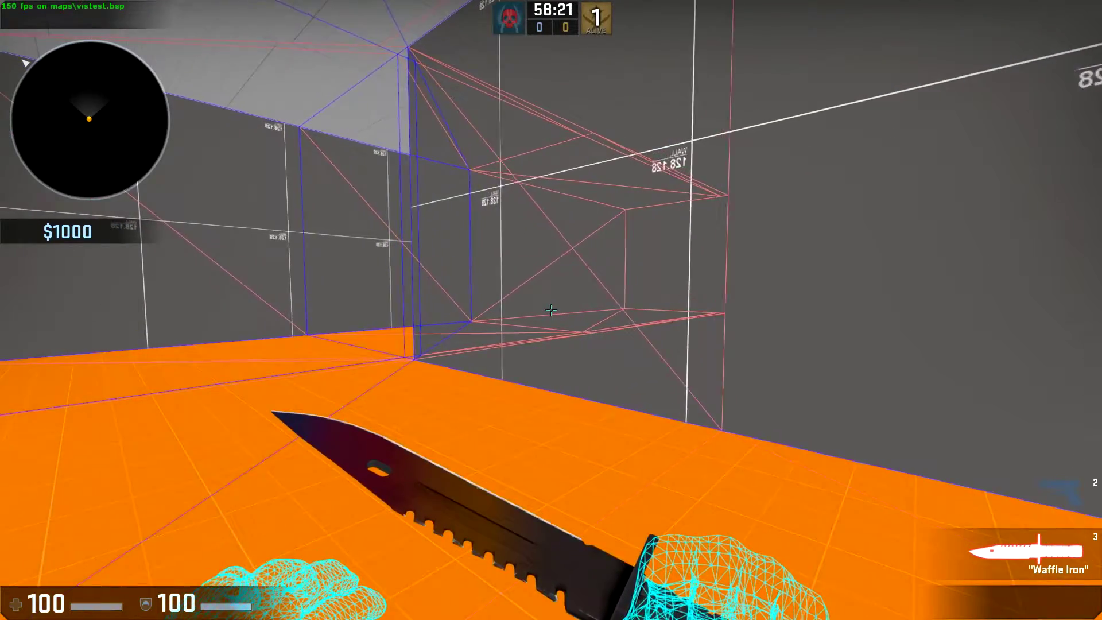
{"action": "key", "text": "w"}
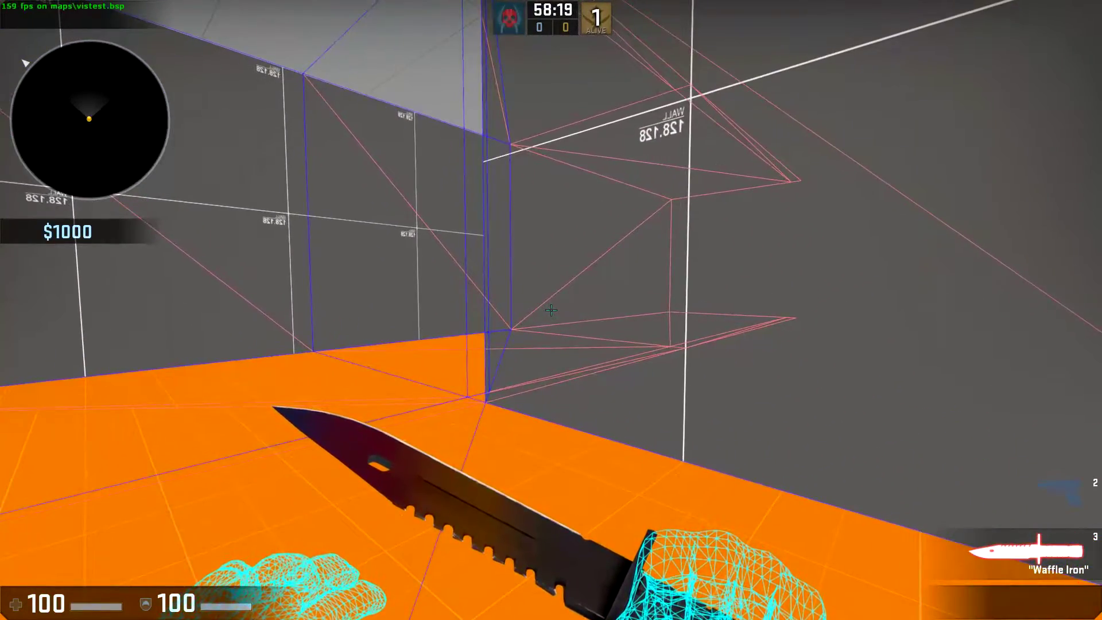
{"action": "key", "text": "a"}
{"action": "key", "text": "w"}
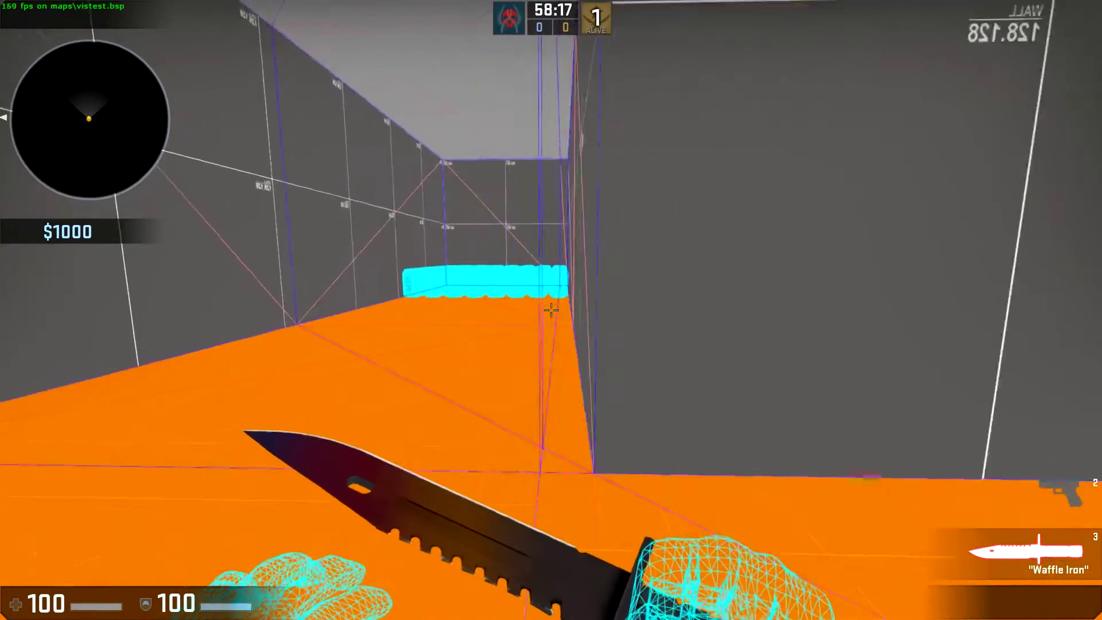
{"action": "key", "text": "a"}
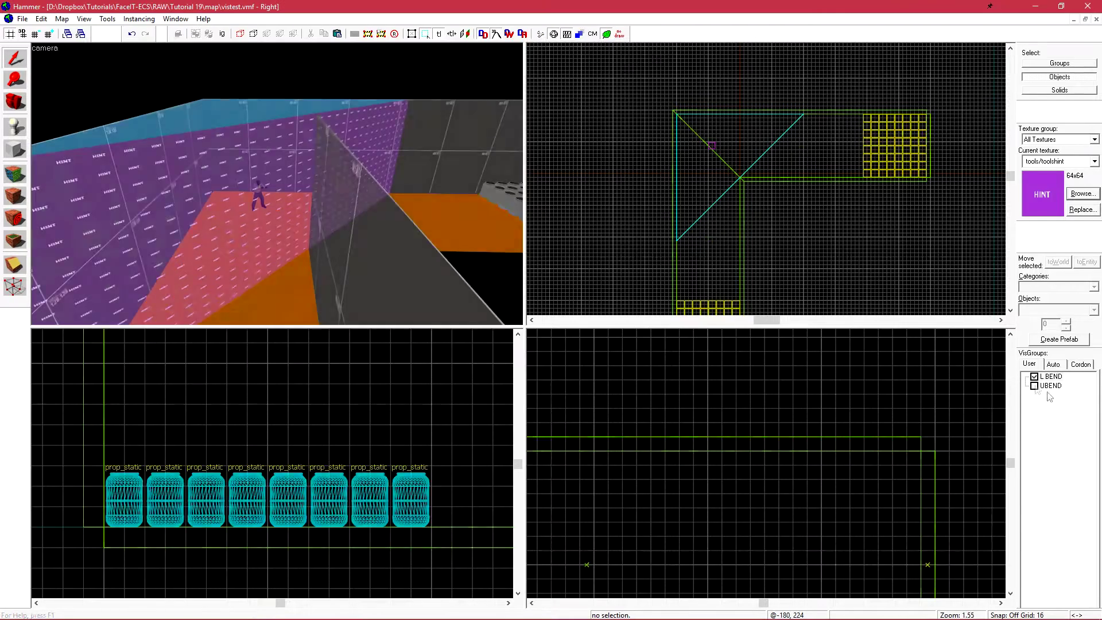
In Hammer, hide the L BEND visgroup, show UBEND, and remove the leftover diagonal hint brush
{"action": "left_click", "coordinate": [1034, 376]}
{"action": "left_click", "coordinate": [1033, 386]}
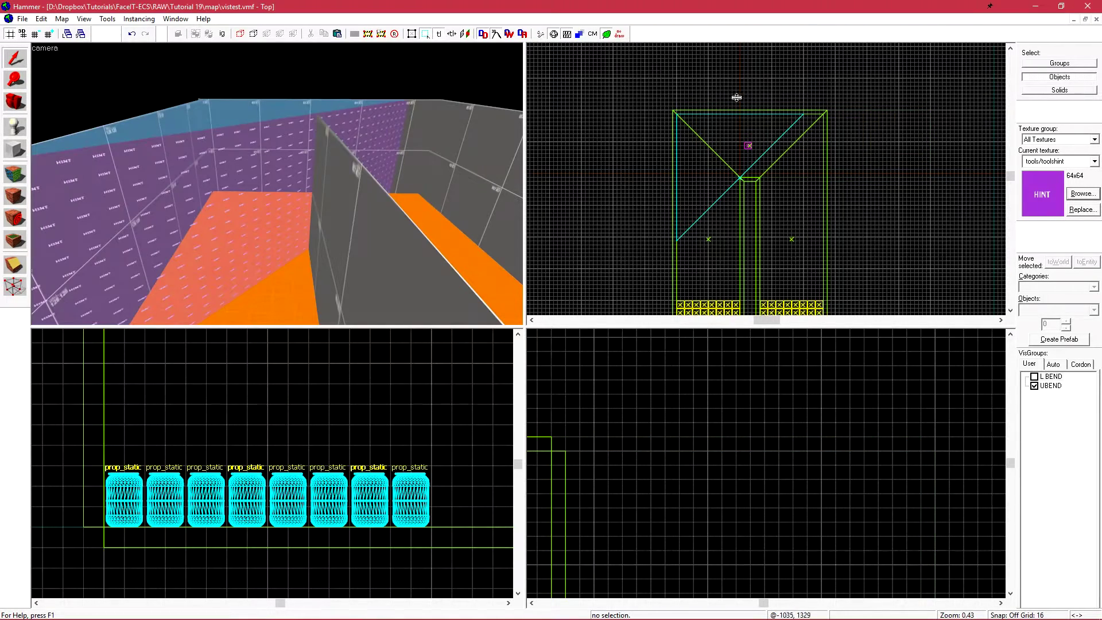
{"action": "key", "text": "z"}
{"action": "key", "text": "z"}
{"action": "left_click", "coordinate": [240, 197]}
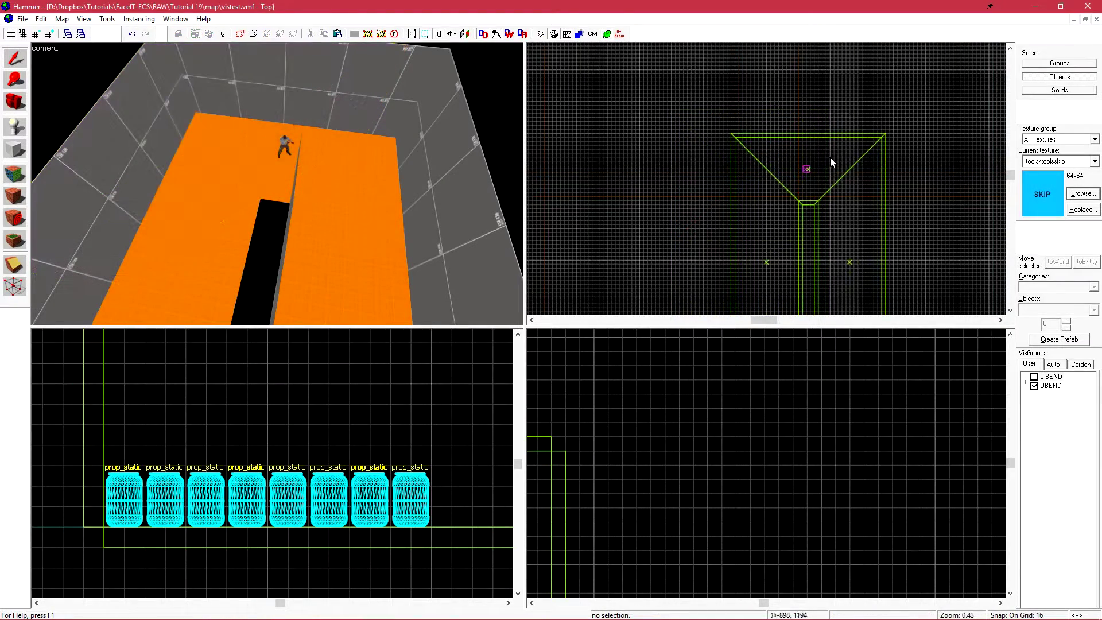
Create a skip-textured block brush of 576 × 256 × 256 units across the U-bend's connecting end
{"action": "key", "text": "shift+b"}
{"action": "mouse_move", "coordinate": [877, 201]}
{"action": "left_mouse_down"}
{"action": "mouse_move", "coordinate": [766, 170]}
{"action": "mouse_move", "coordinate": [733, 137]}
{"action": "left_mouse_up"}
{"action": "scroll", "coordinate": [748, 200], "scroll_direction": "up", "scroll_amount": 5}
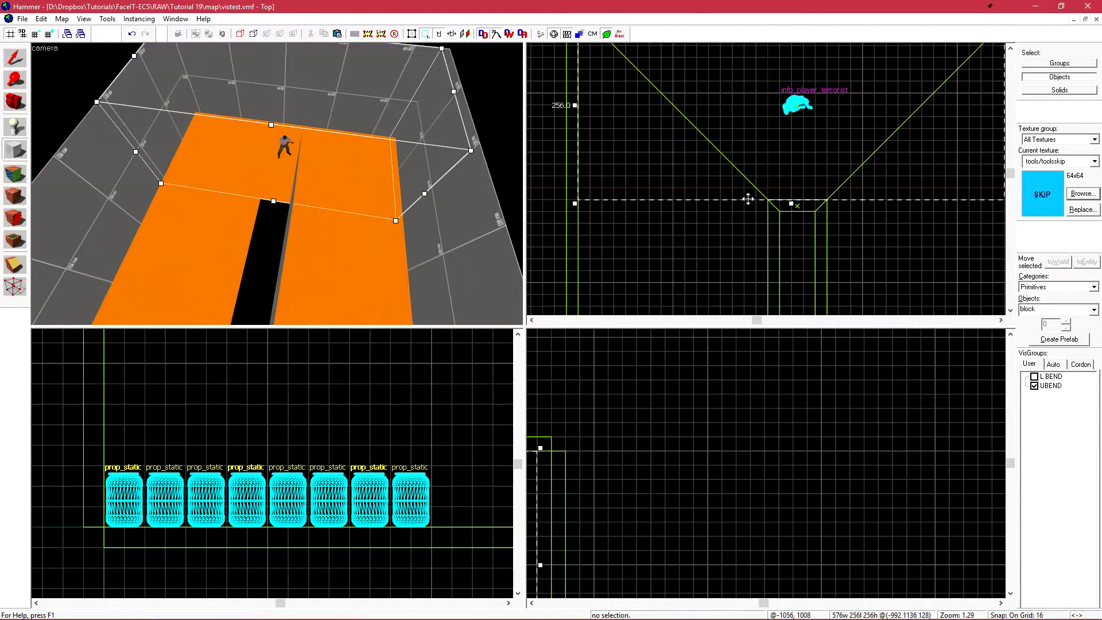
{"action": "key", "text": "Return"}
Apply the tools/toolshint texture to the face of the skip brush that looks down the two corridors
{"action": "key", "text": "shift+a"}
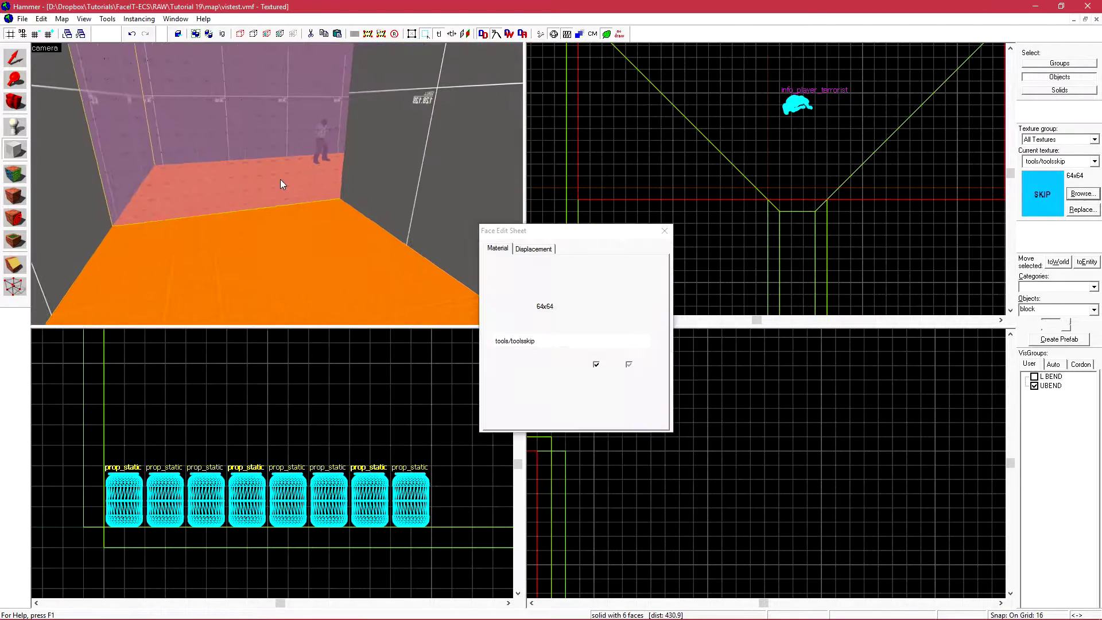
{"action": "left_click", "coordinate": [568, 341]}
{"action": "left_click", "coordinate": [543, 402]}
{"action": "left_click", "coordinate": [15, 57]}
{"action": "key", "text": "z"}
{"action": "key", "text": "z"}
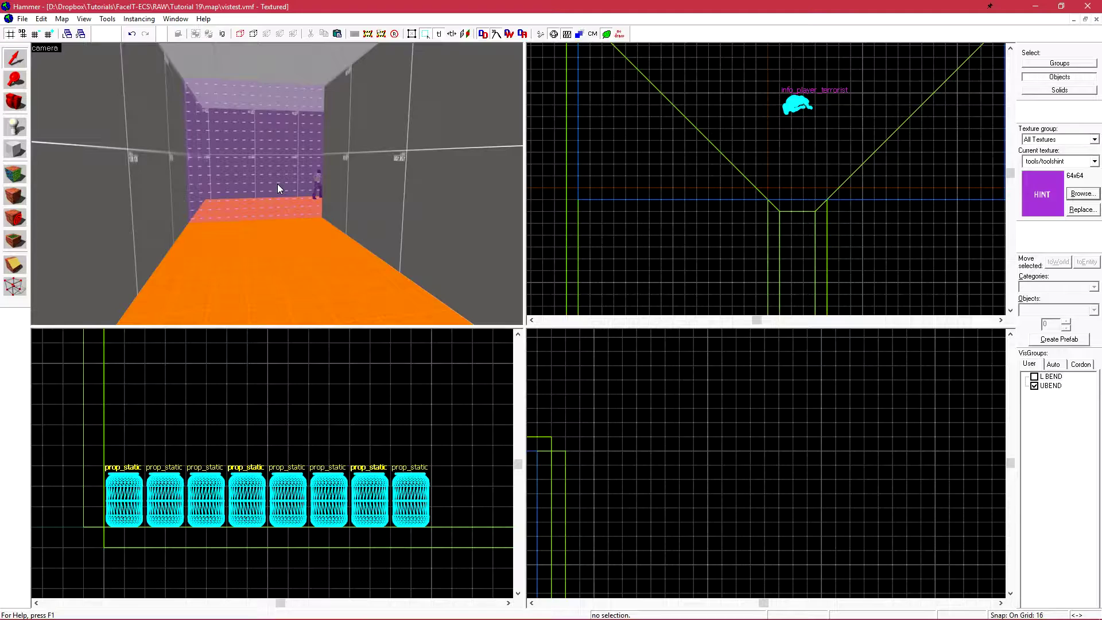
Compile the U-bend map with the Full compile - HDR only configuration, running the BSP, VIS and copy-file commands
{"action": "key", "text": "F9"}
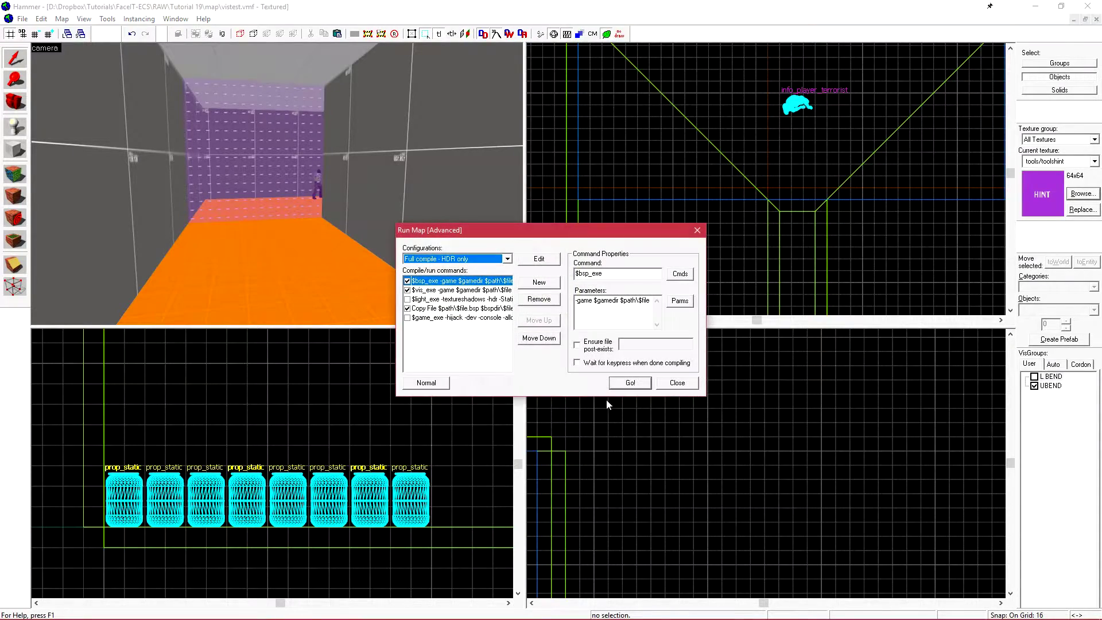
{"action": "left_click", "coordinate": [629, 383]}
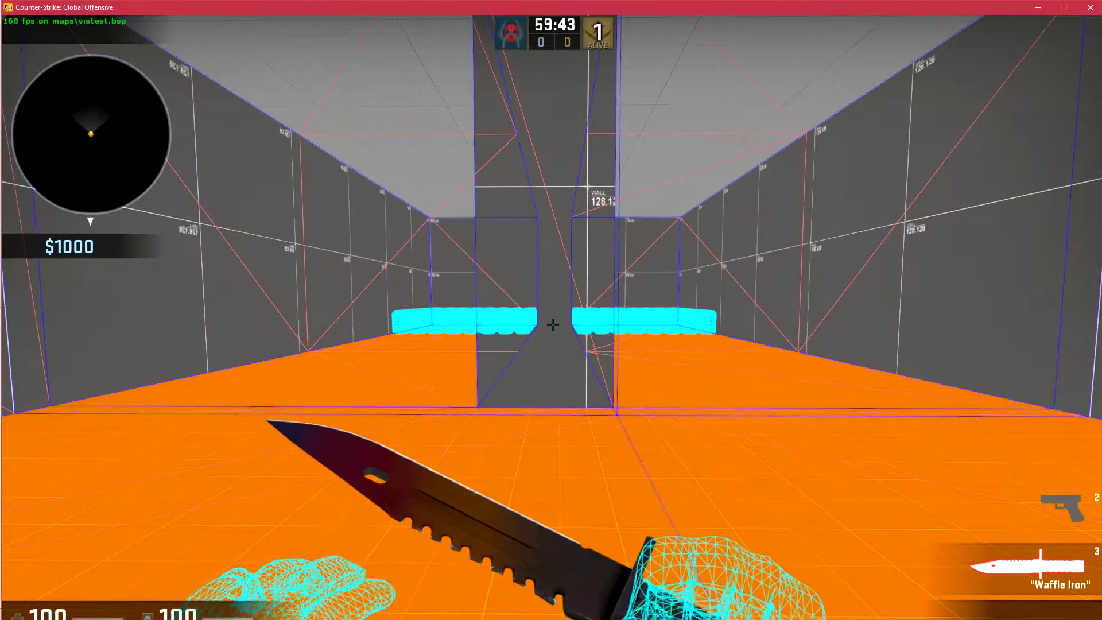
In Counter-Strike: Global Offensive, walk around the U-bend and examine the visleaf outlines and which corridor props are rendered
{"action": "key", "text": "a"}
{"action": "key", "text": "d"}
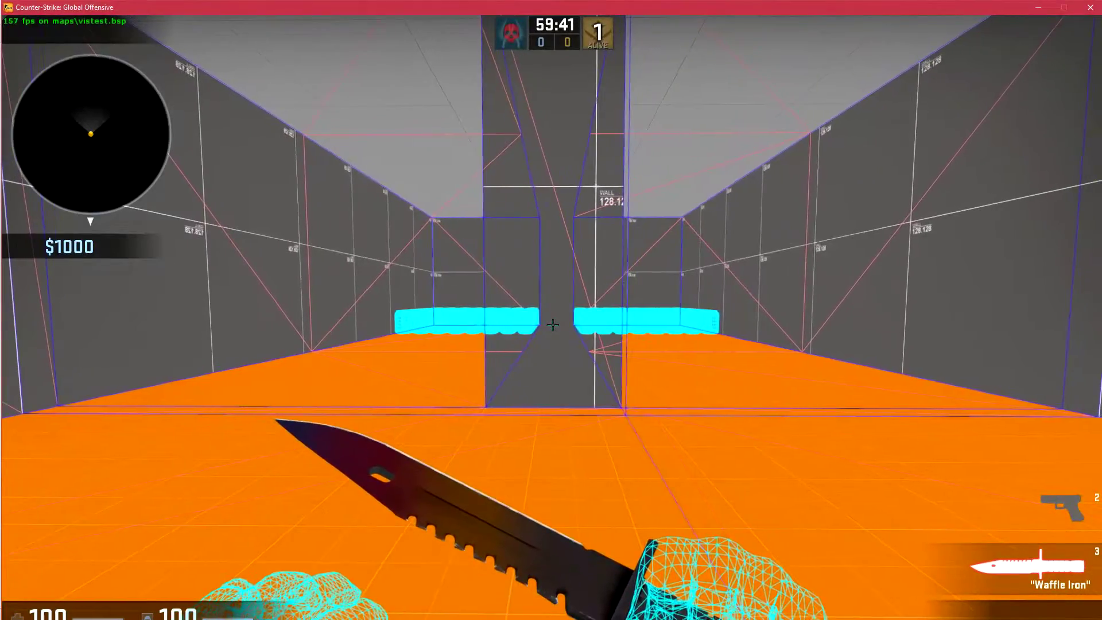
{"action": "left_click", "coordinate": [553, 325]}
{"action": "left_click", "coordinate": [552, 325]}
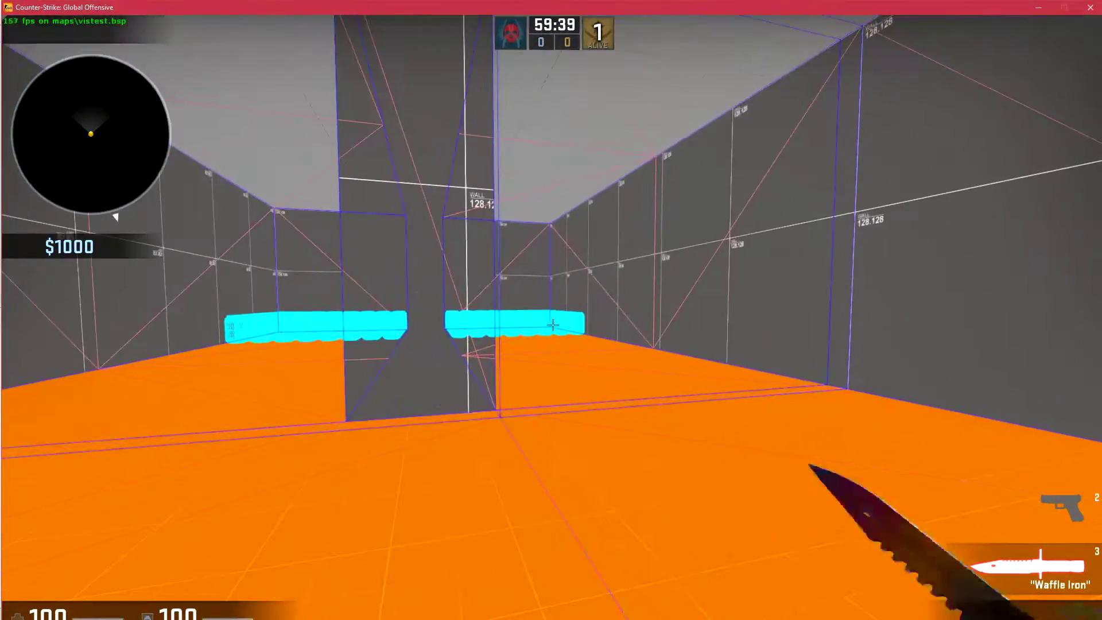
{"action": "key", "text": "d"}
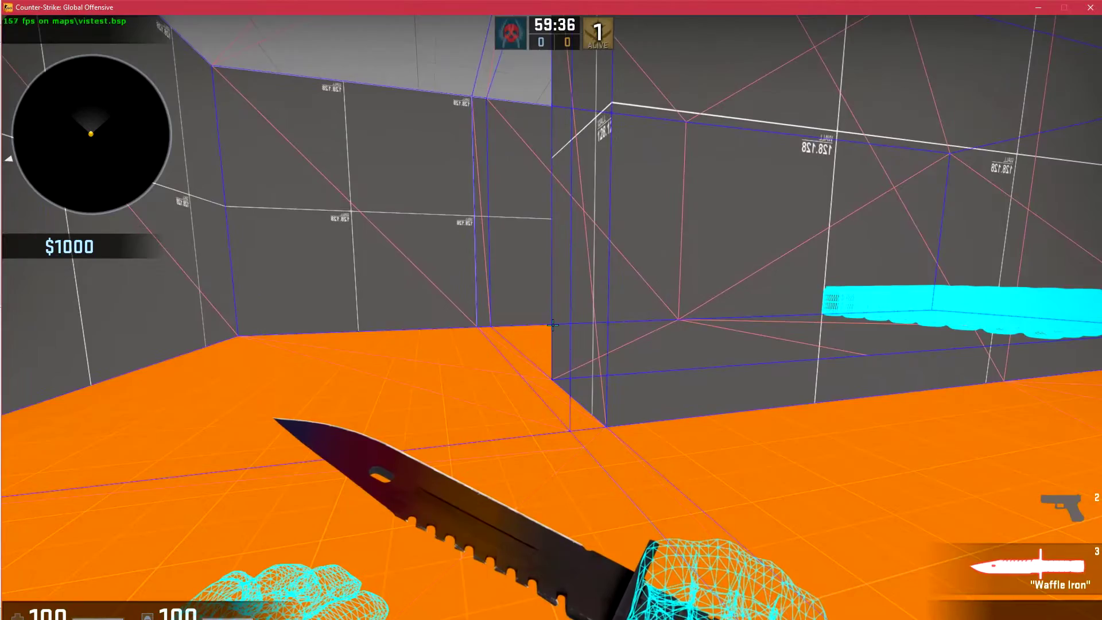
{"action": "key", "text": "a"}
{"action": "left_click", "coordinate": [552, 326]}
{"action": "left_click", "coordinate": [553, 326]}
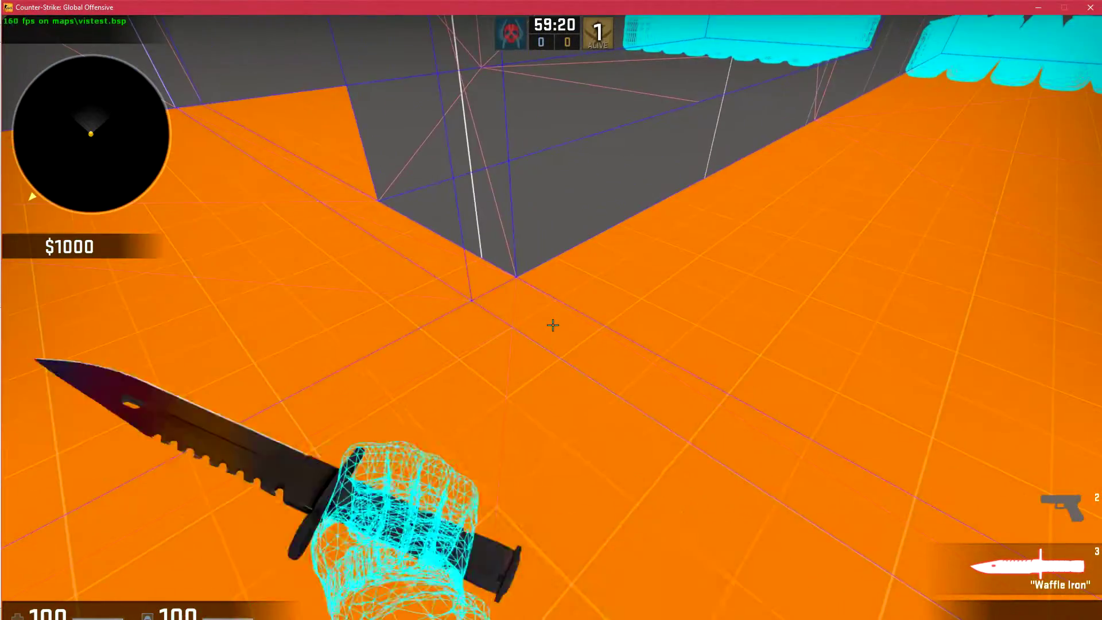
{"action": "key", "text": "d"}
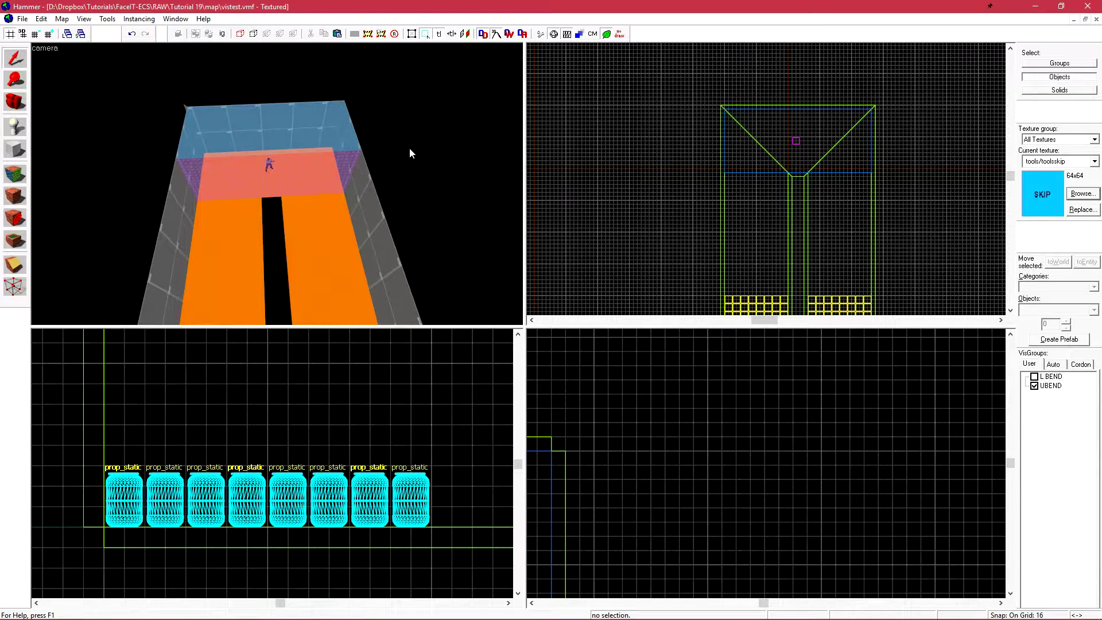
Create a skip-textured block in one outer corner of the U-bend and clip it diagonally through the dividing wall's nearest corner
{"action": "scroll", "coordinate": [615, 105], "scroll_direction": "up", "scroll_amount": 4}
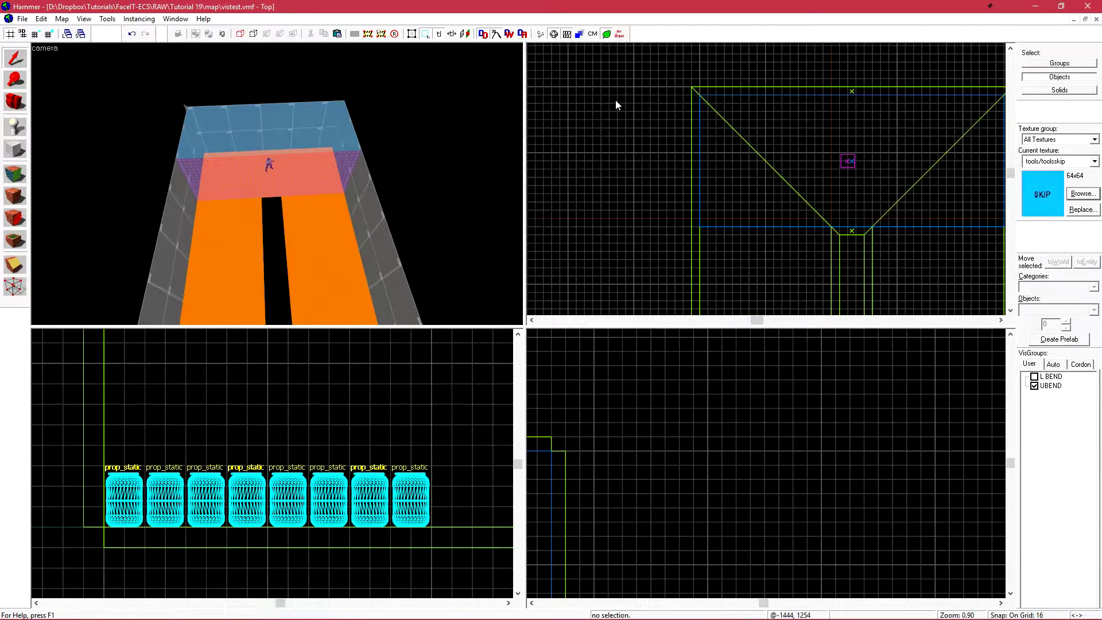
{"action": "key", "text": "shift+b"}
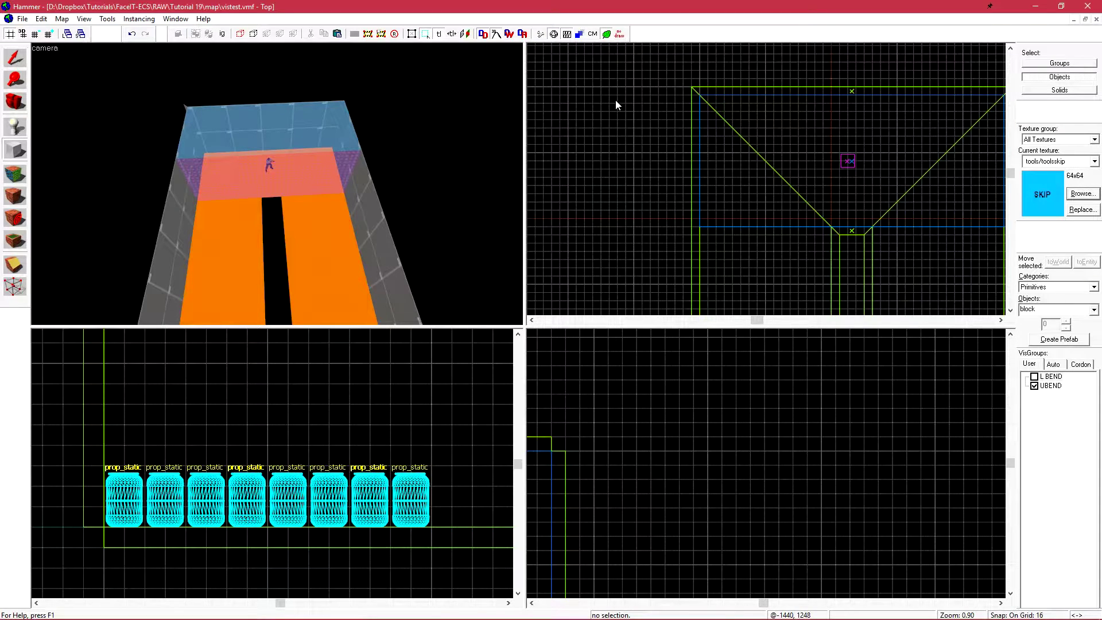
{"action": "left_click_drag", "start_coordinate": [702, 98], "coordinate": [843, 208]}
{"action": "key", "text": "Return"}
{"action": "key", "text": "shift+x"}
{"action": "left_click_drag", "start_coordinate": [890, 174], "coordinate": [905, 161]}
{"action": "key", "text": "Return"}
Apply tools/toolshint to the clipped brush's diagonal face and check its alignment with the dividing wall's corner
{"action": "key", "text": "shift+a"}
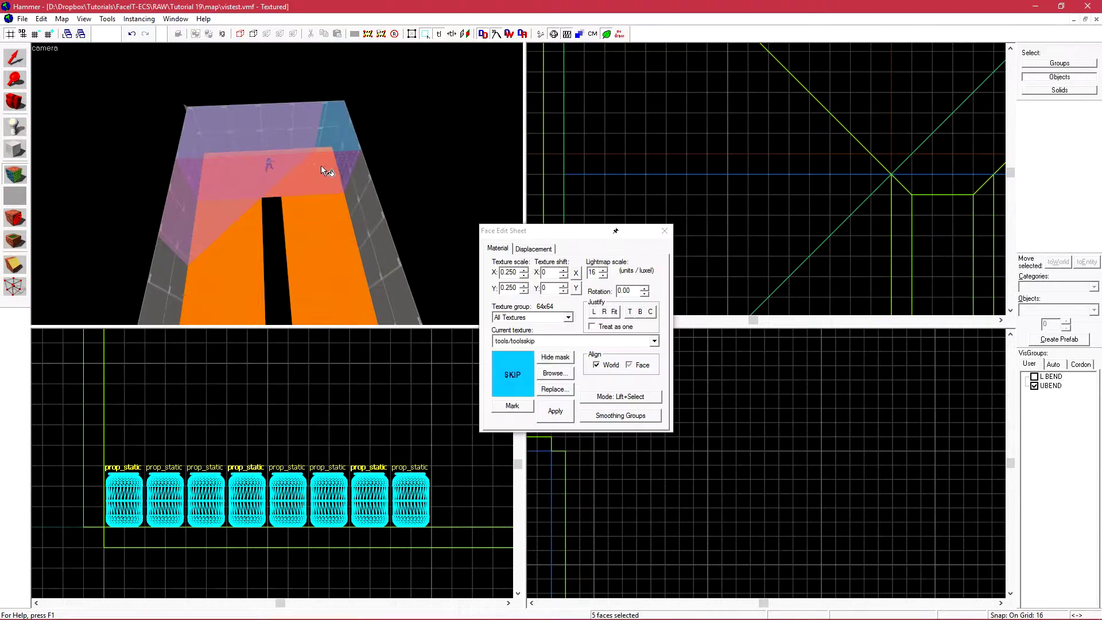
{"action": "left_click", "coordinate": [321, 165]}
{"action": "right_click", "coordinate": [233, 204]}
{"action": "key", "text": "shift+s"}
{"action": "left_click", "coordinate": [216, 204]}
{"action": "middle_click_drag", "start_coordinate": [897, 178], "coordinate": [793, 186]}
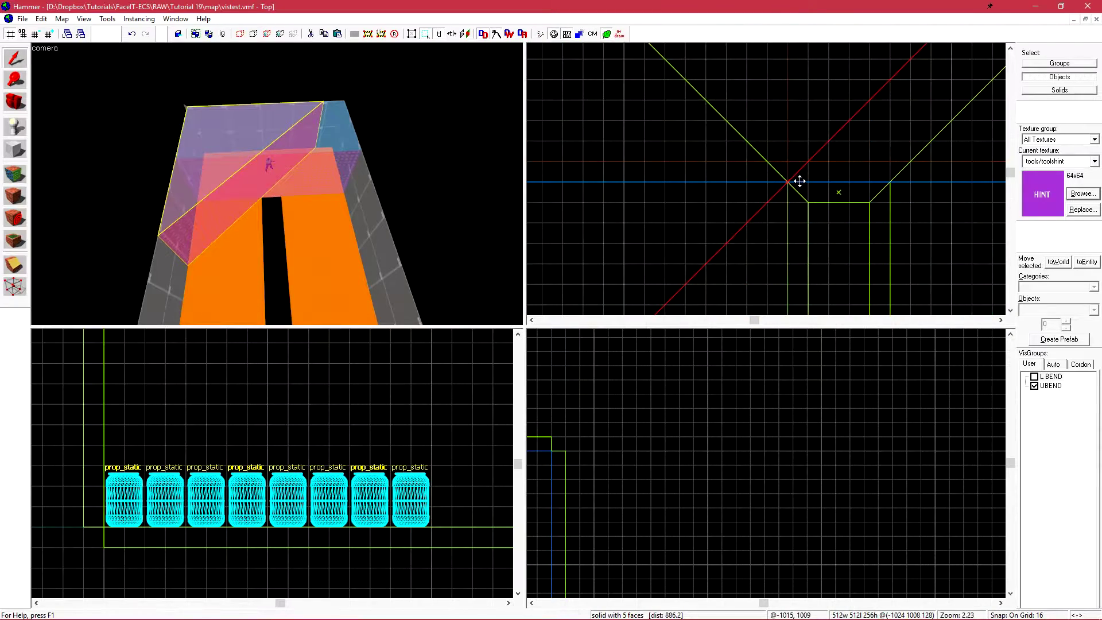
{"action": "scroll", "coordinate": [777, 173], "scroll_direction": "down", "scroll_amount": 7}
{"action": "key", "text": "z"}
{"action": "key", "text": "w"}
{"action": "key", "text": "z"}
{"action": "key", "text": "Escape"}
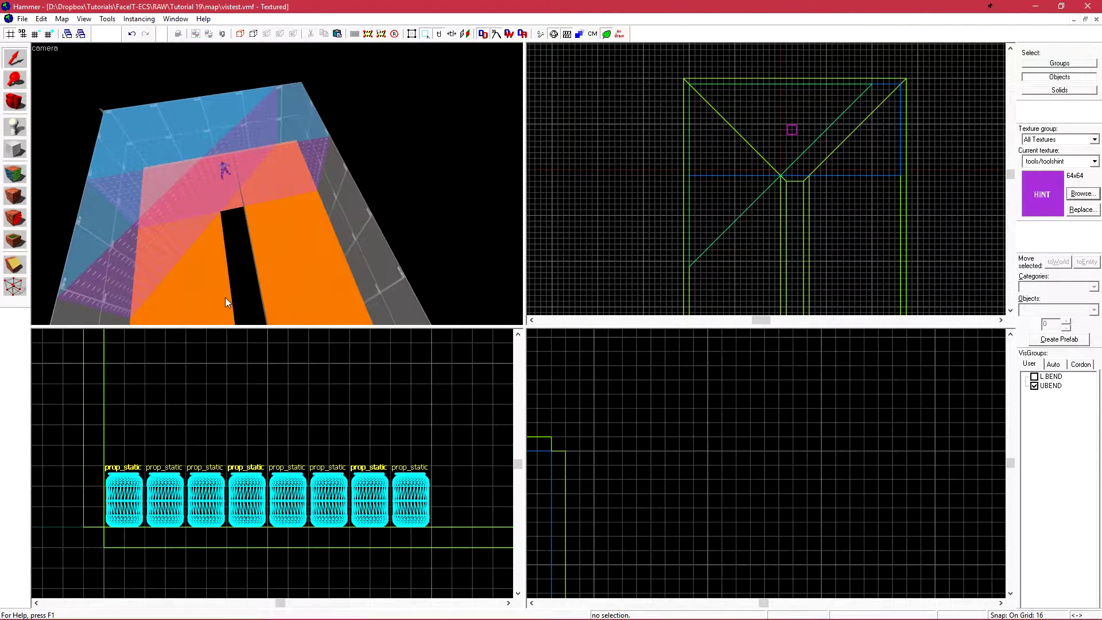
Duplicate the diagonal hint brush and flip the copy horizontally into the U-bend's opposite corner so the two diagonals cross
{"action": "left_click", "coordinate": [153, 218]}
{"action": "mouse_move", "coordinate": [811, 146]}
{"action": "left_mouse_down"}
{"action": "mouse_move", "coordinate": [856, 144]}
{"action": "mouse_move", "coordinate": [840, 144]}
{"action": "left_mouse_up"}
{"action": "key", "text": "ctrl+l"}
{"action": "key", "text": "Escape"}
{"action": "key", "text": "z"}
{"action": "key", "text": "d"}
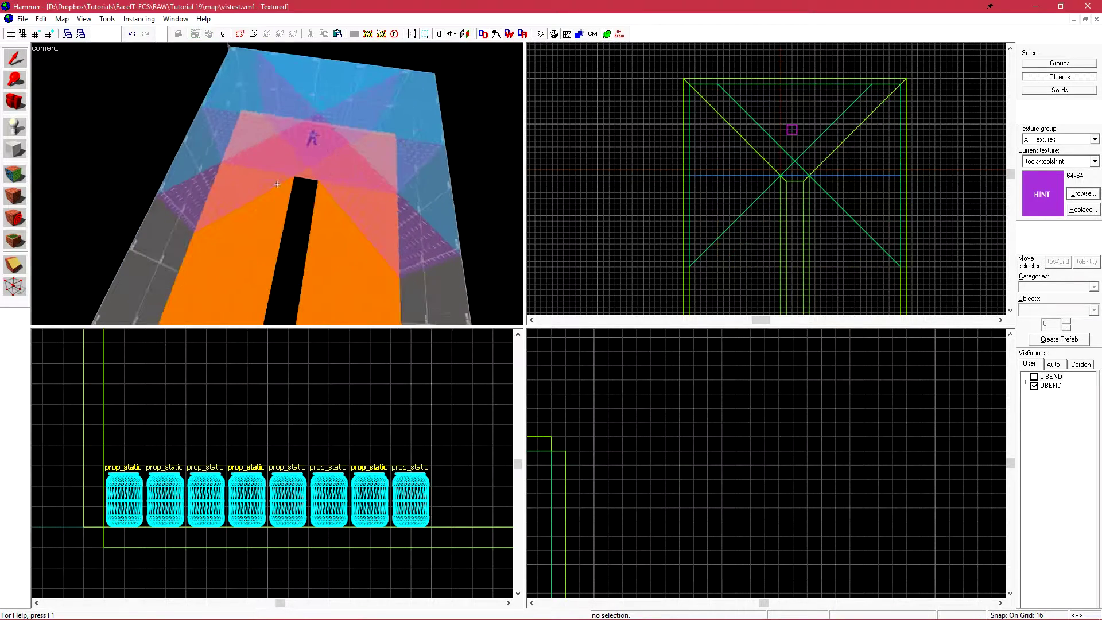
Compile the map with the BSP, VIS and file-copy commands of the Full compile - HDR only configuration
{"action": "key", "text": "z"}
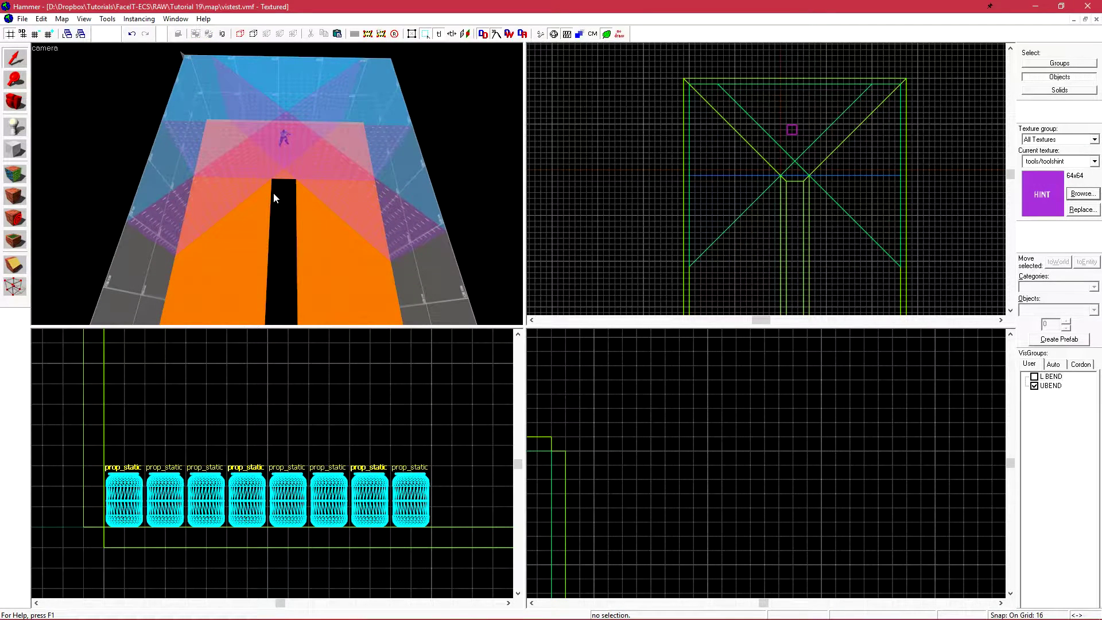
{"action": "key", "text": "F9"}
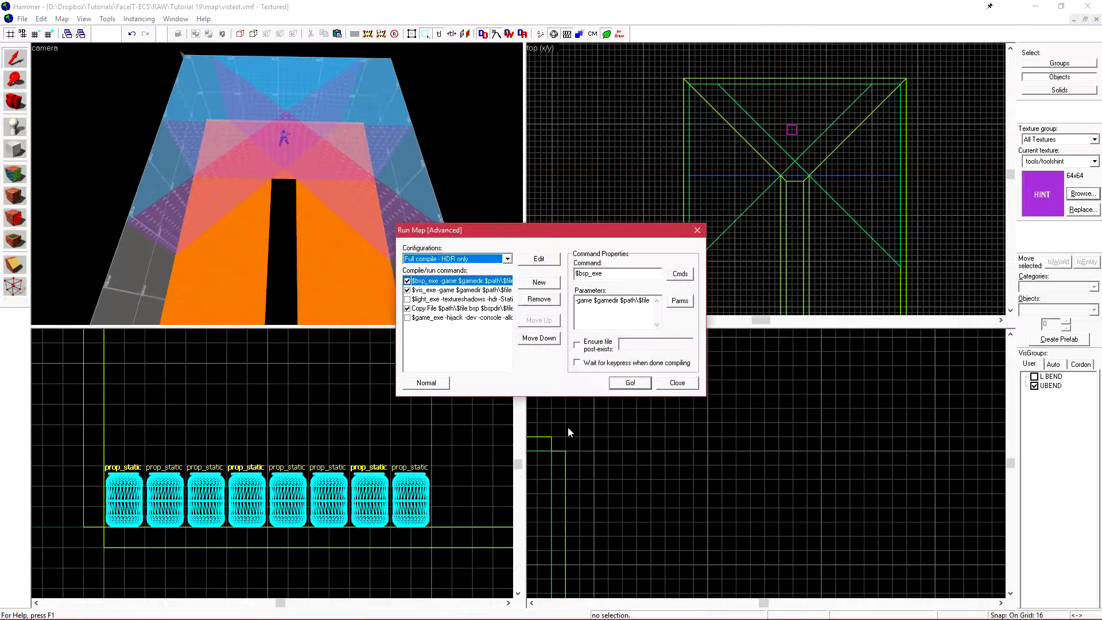
{"action": "left_click", "coordinate": [630, 383]}
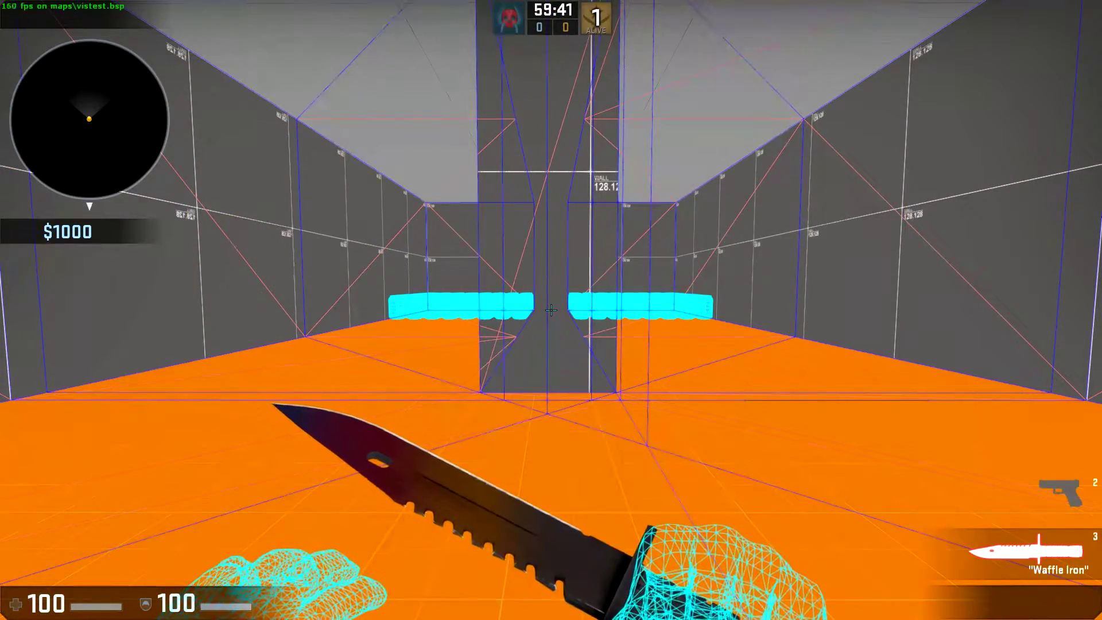
In Counter-Strike: Global Offensive, walk around the U-bend and examine how the crossing diagonal hints split the visleaves and affect the rendered props
{"action": "key", "text": "d"}
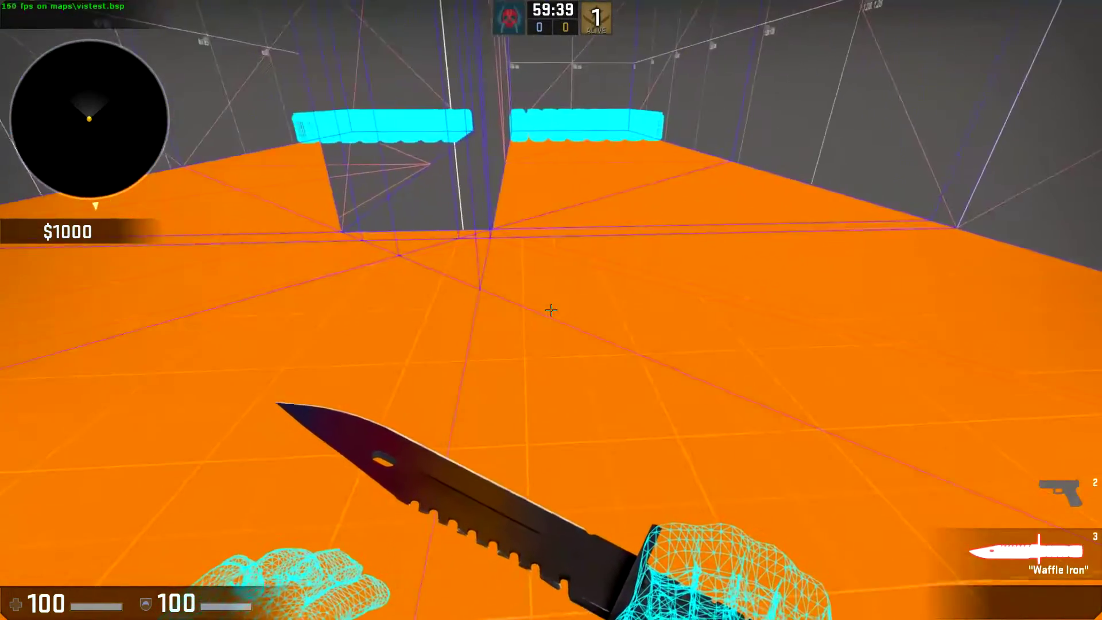
{"action": "key", "text": "d"}
{"action": "key", "text": "d"}
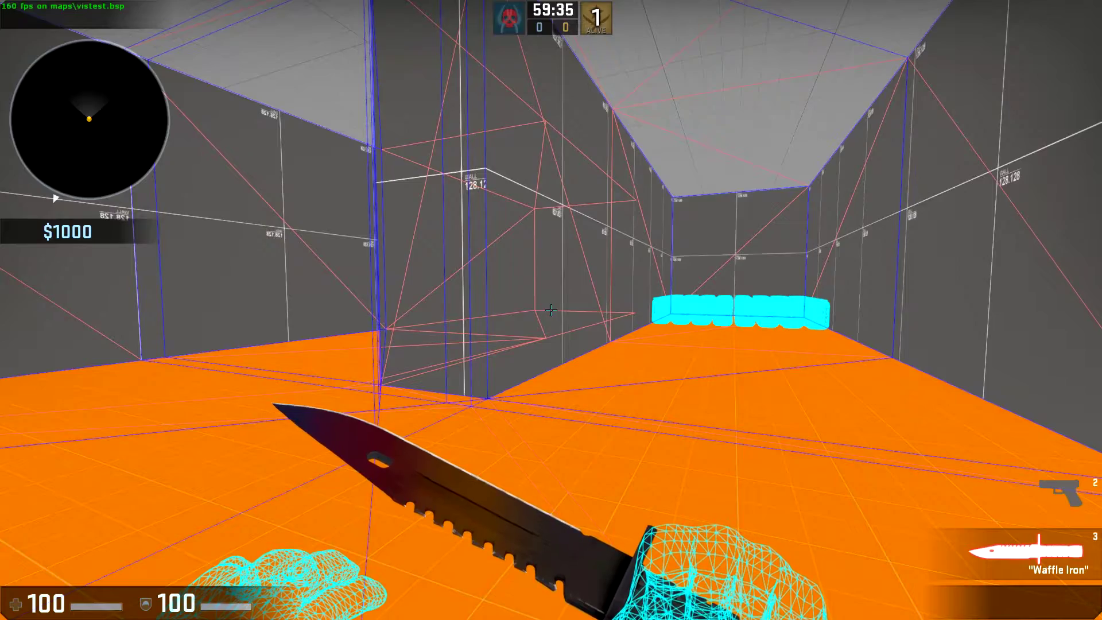
{"action": "key", "text": "d"}
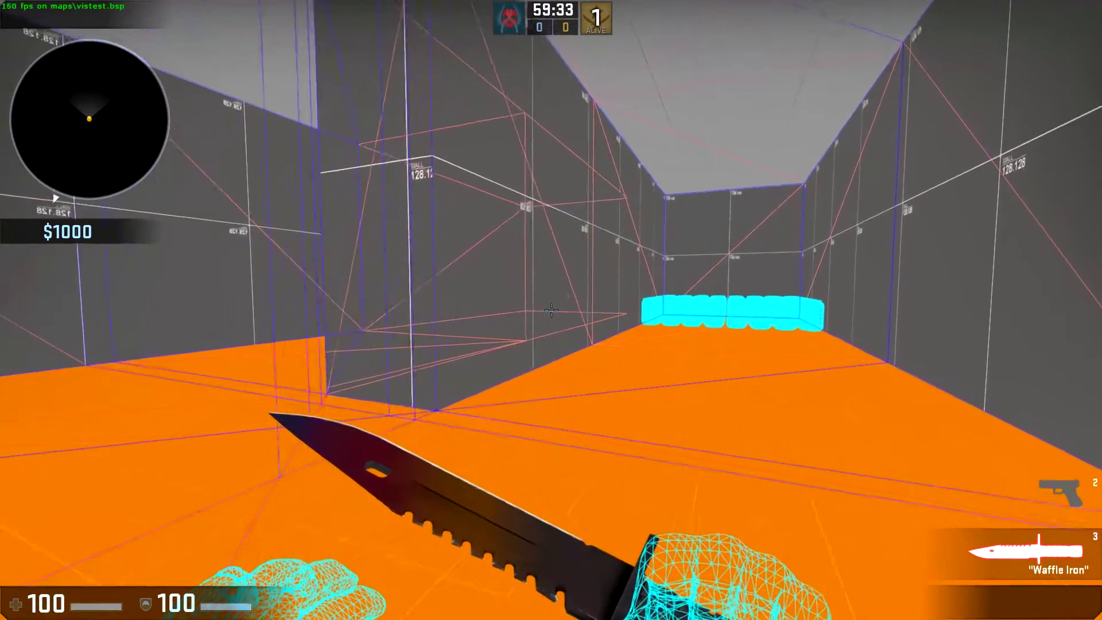
{"action": "key", "text": "d"}
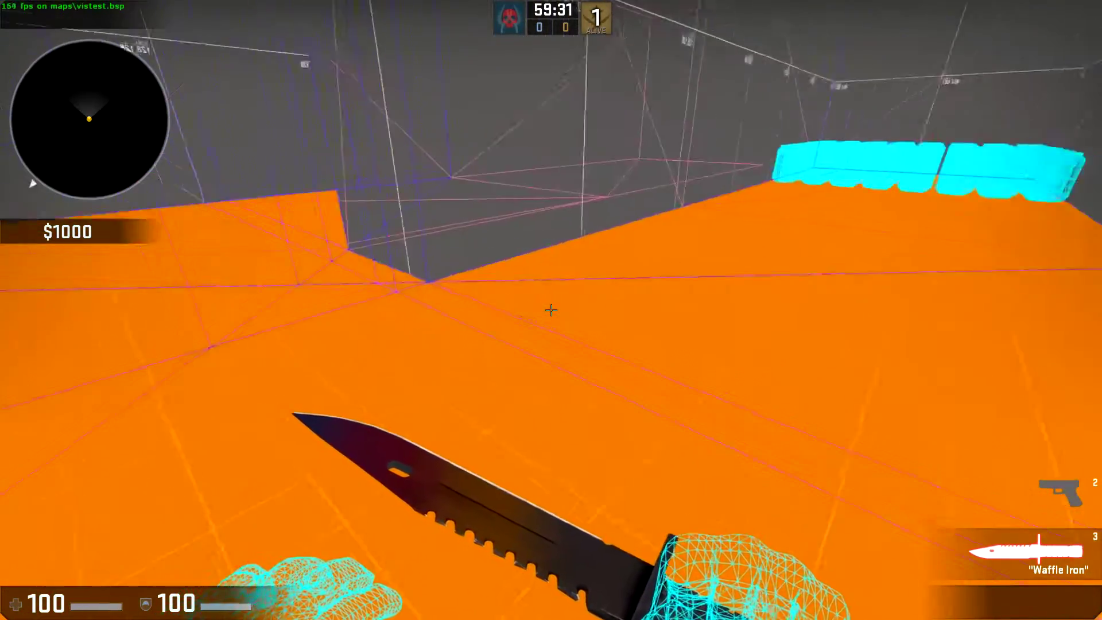
{"action": "key", "text": "a"}
{"action": "key", "text": "a"}
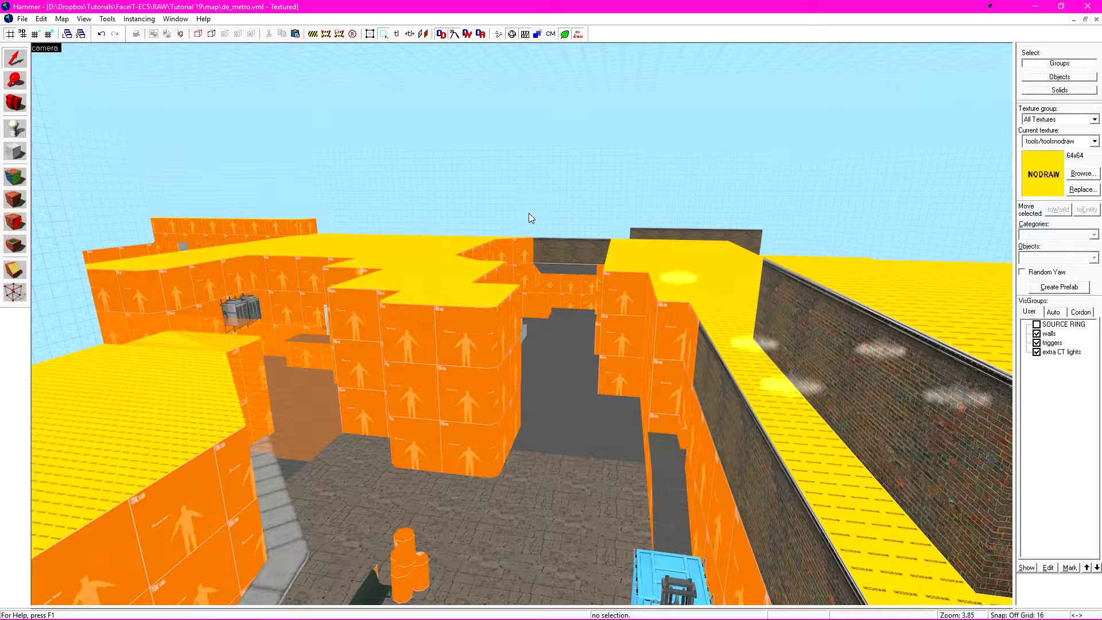
In Hammer's de_metro.vmf, hide all auto visgroups and show only World Geometry
{"action": "left_click", "coordinate": [1050, 313]}
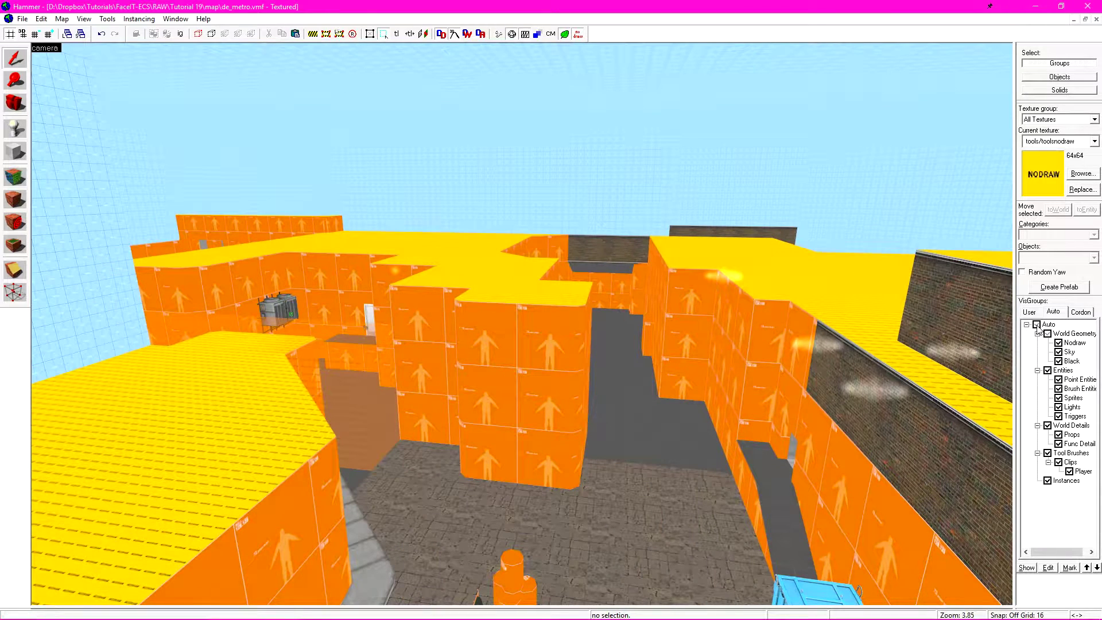
{"action": "left_click", "coordinate": [1036, 325]}
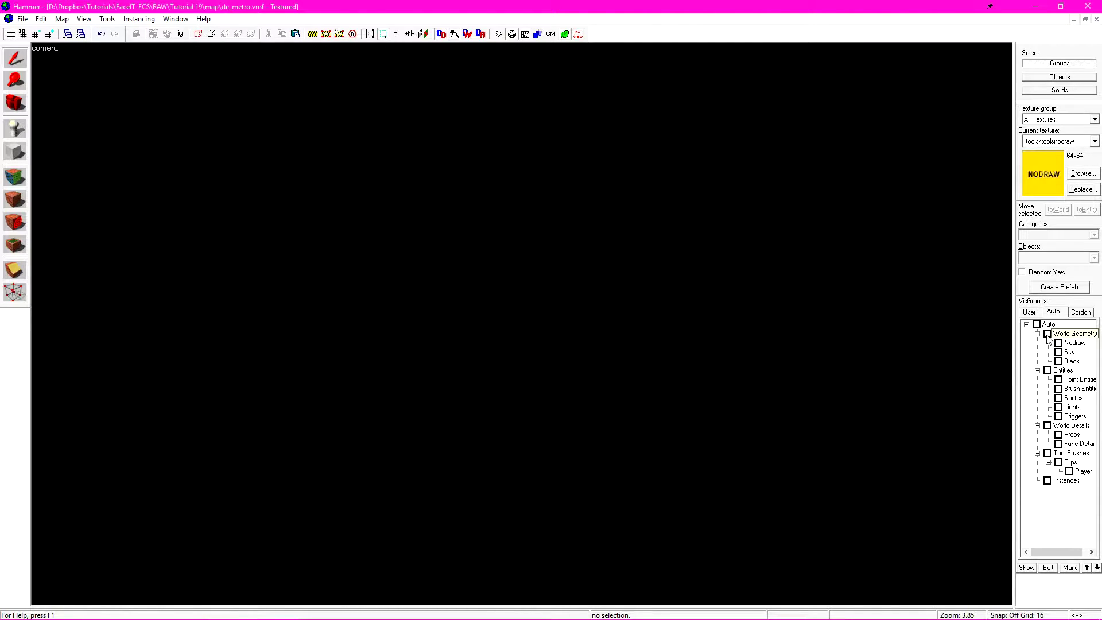
{"action": "left_click", "coordinate": [1048, 335]}
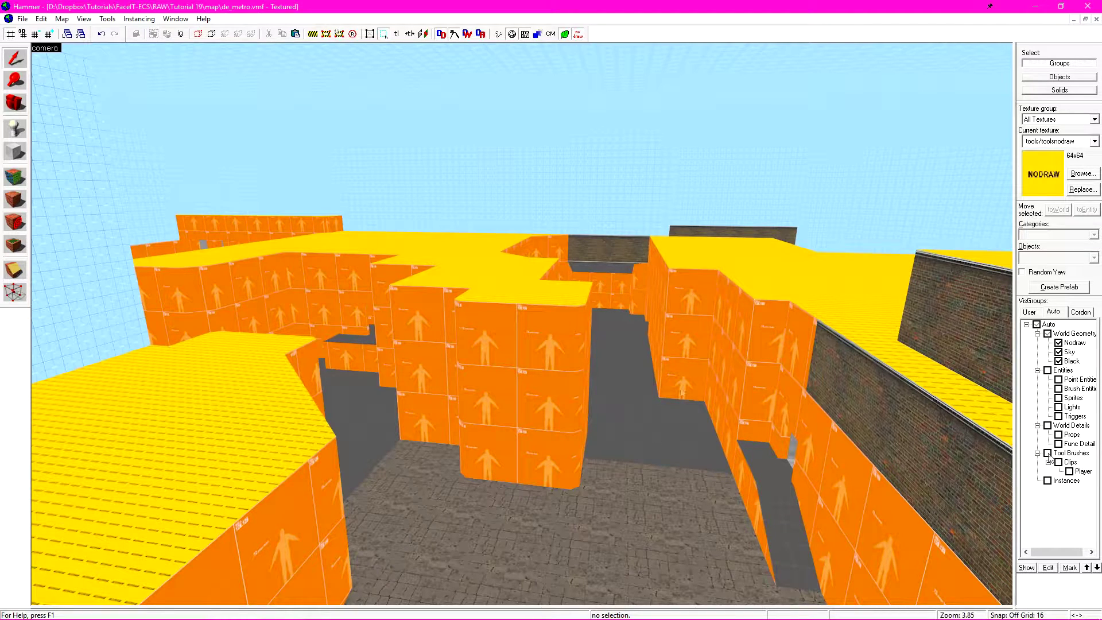
{"action": "key", "text": "z"}
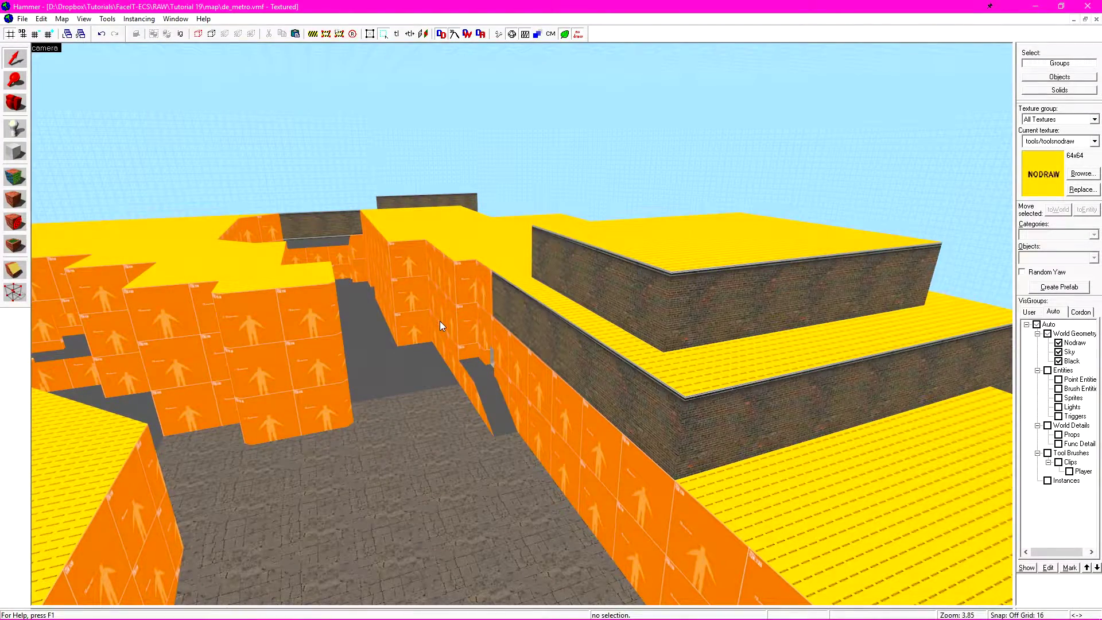
Select the row of sloped beams on the atrium's upper ledge and tie them together to func_detail
{"action": "key", "text": "z"}
{"action": "key", "text": "w"}
{"action": "key", "text": "w"}
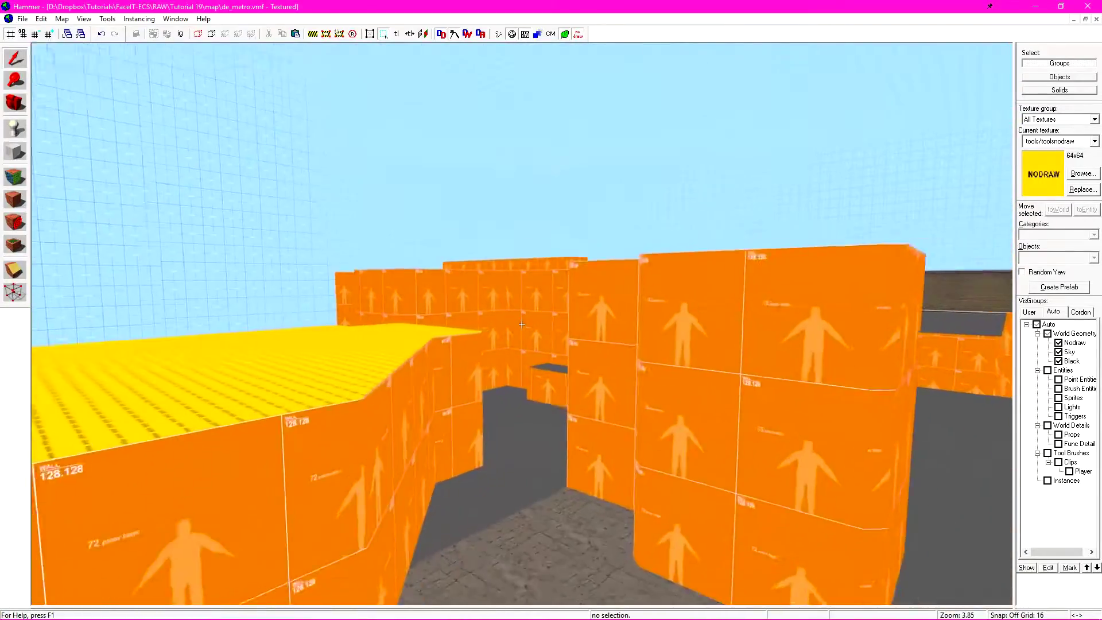
{"action": "key", "text": "w"}
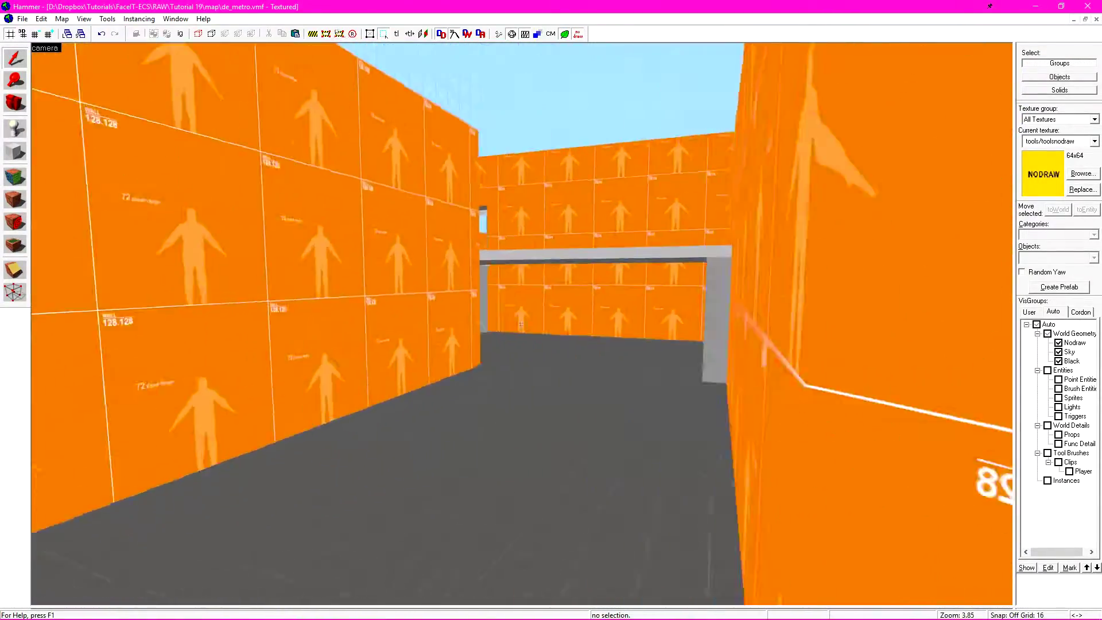
{"action": "key", "text": "w"}
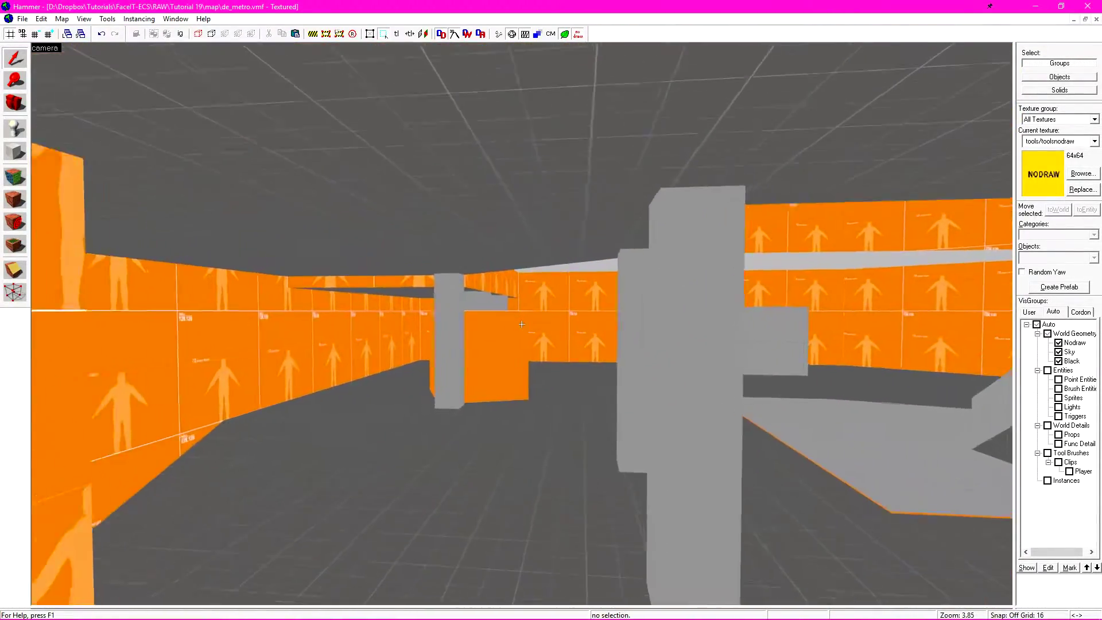
{"action": "key", "text": "w"}
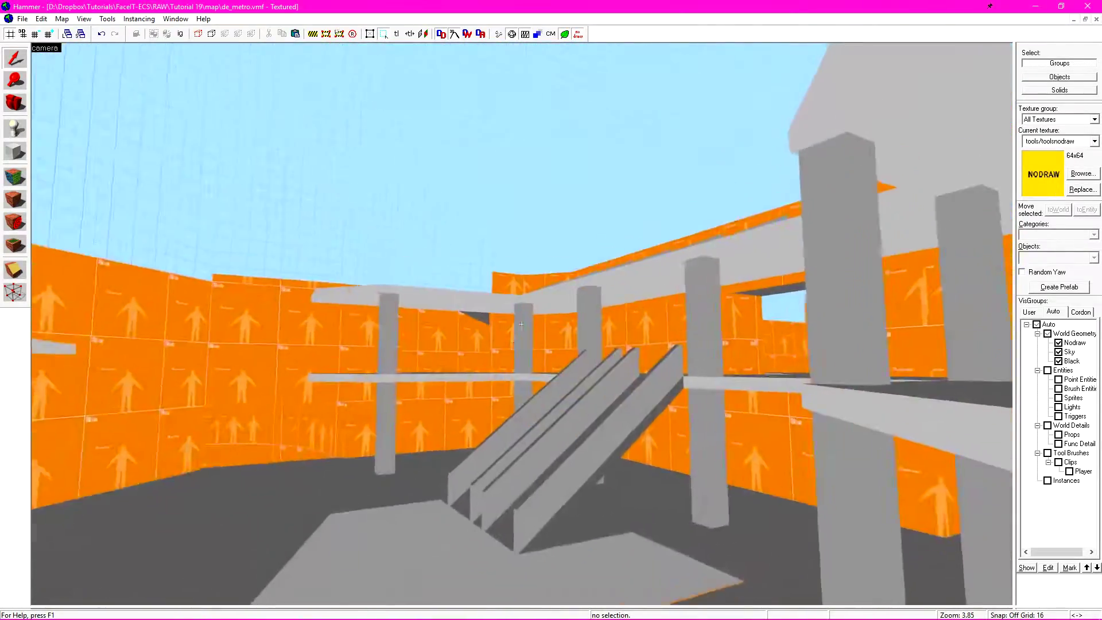
{"action": "key", "text": "z"}
{"action": "left_click", "coordinate": [322, 312]}
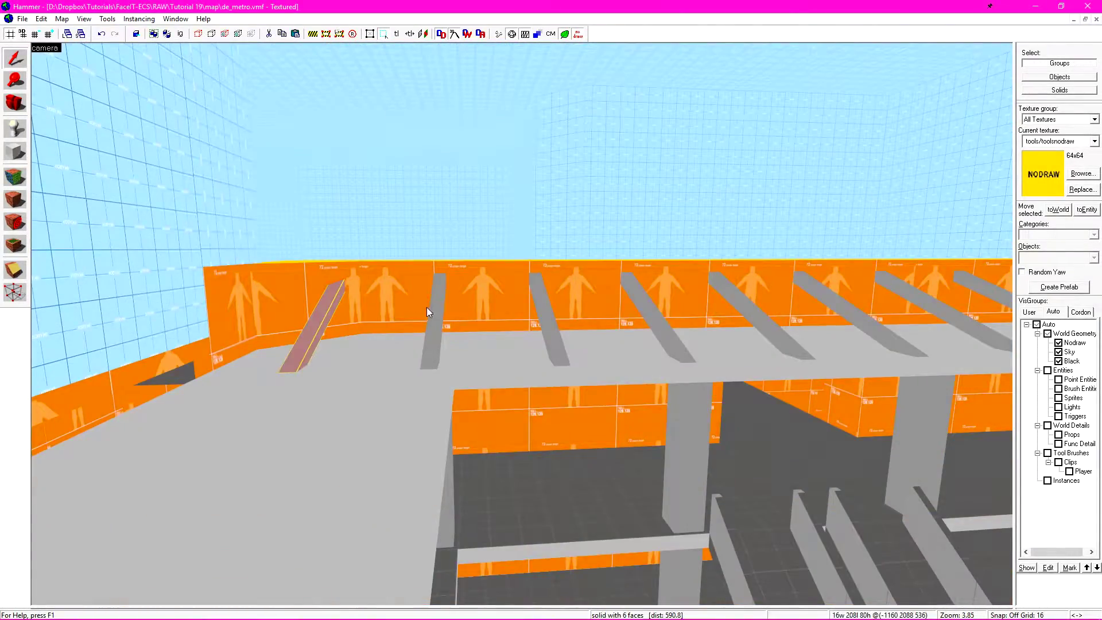
{"action": "left_click", "coordinate": [433, 304], "text": "ctrl"}
{"action": "left_click", "coordinate": [542, 300], "text": "ctrl"}
{"action": "left_click", "coordinate": [638, 302], "text": "ctrl"}
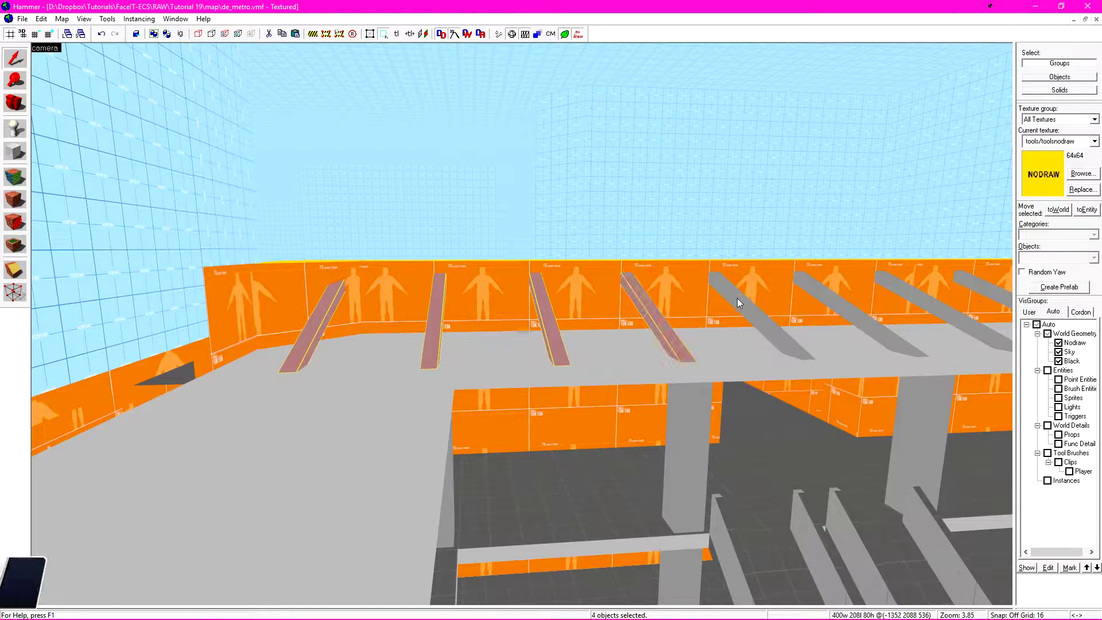
{"action": "left_click", "coordinate": [737, 297], "text": "ctrl"}
{"action": "left_click", "coordinate": [830, 294], "text": "ctrl"}
{"action": "key", "text": "z"}
{"action": "key", "text": "s"}
{"action": "key", "text": "z"}
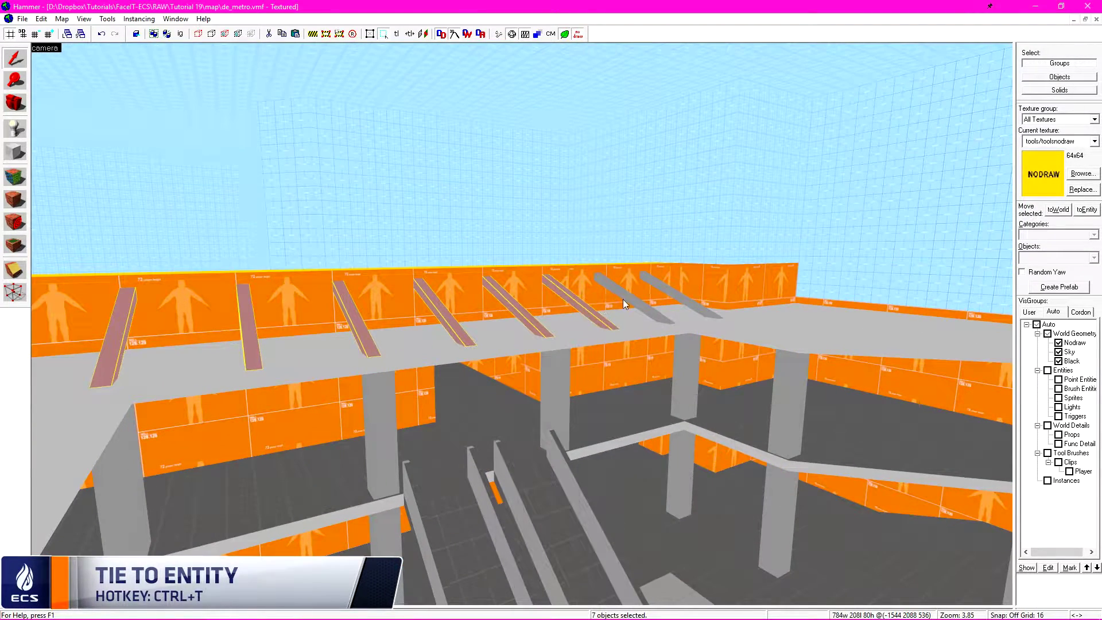
{"action": "key", "text": "ctrl+t"}
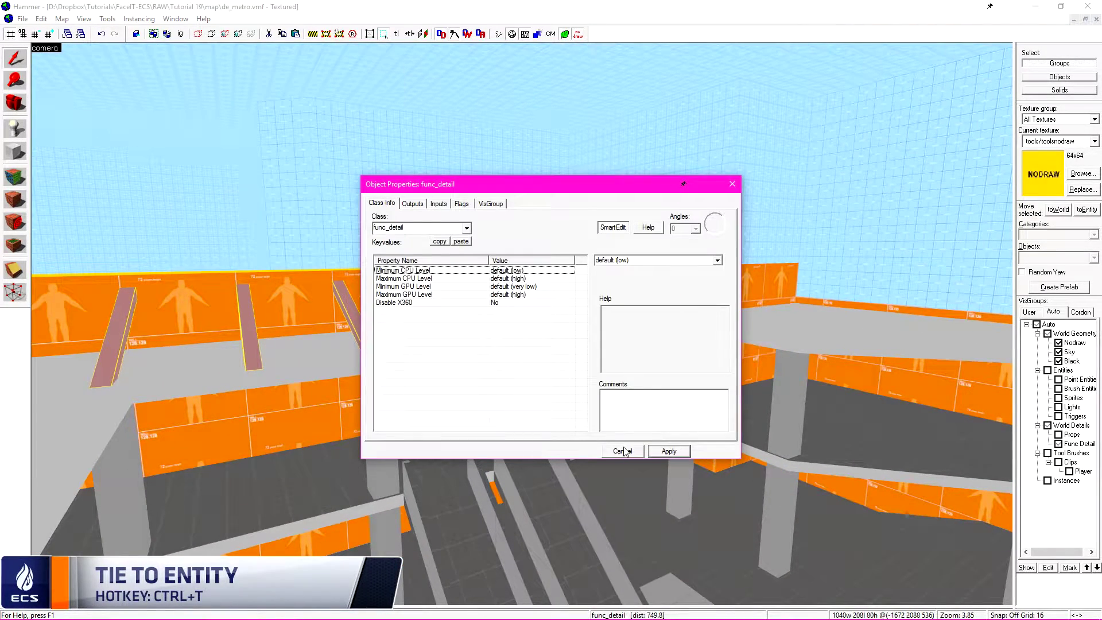
{"action": "left_click", "coordinate": [623, 451]}
Select all the steps of the staircase and tie them to a single func_detail
{"action": "key", "text": "z"}
{"action": "key", "text": "w"}
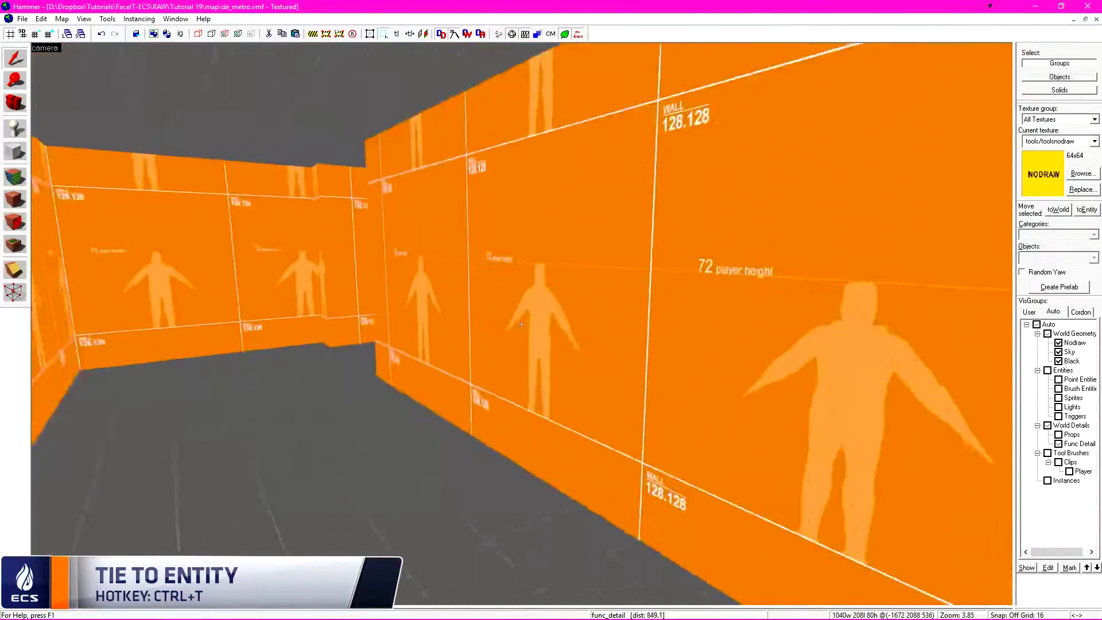
{"action": "key", "text": "z"}
{"action": "left_click", "coordinate": [576, 267]}
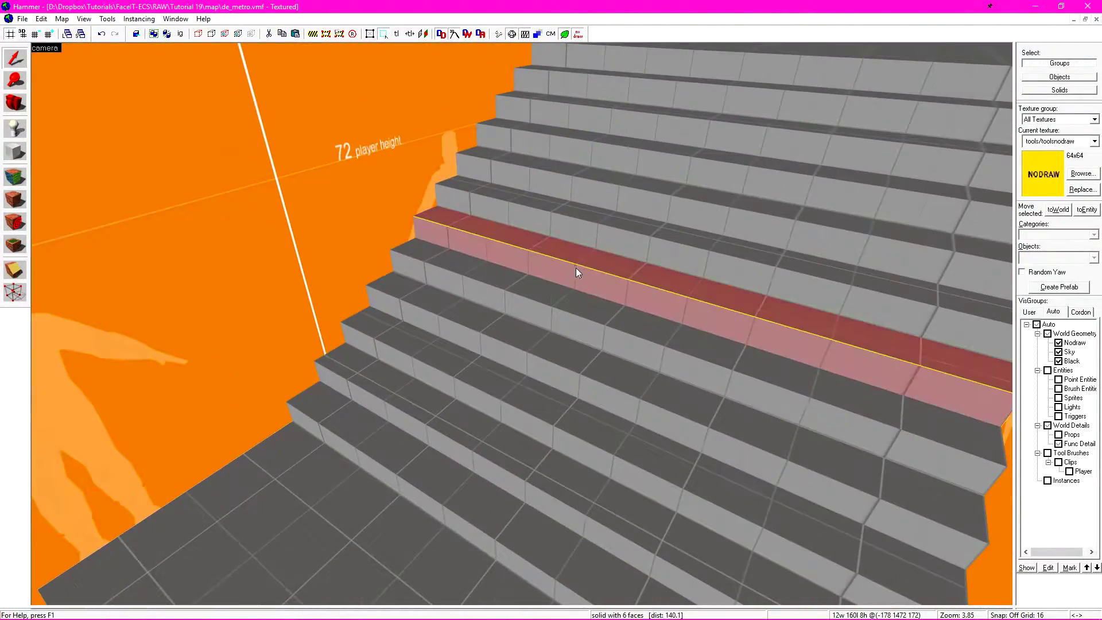
{"action": "left_click", "coordinate": [650, 222], "text": "ctrl"}
{"action": "left_click", "coordinate": [696, 147], "text": "ctrl"}
{"action": "left_click", "coordinate": [697, 146], "text": "ctrl"}
{"action": "mouse_move", "coordinate": [700, 135]}
{"action": "left_mouse_down", "text": "ctrl"}
{"action": "mouse_move", "coordinate": [708, 146]}
{"action": "mouse_move", "coordinate": [441, 488]}
{"action": "left_mouse_up", "text": "ctrl"}
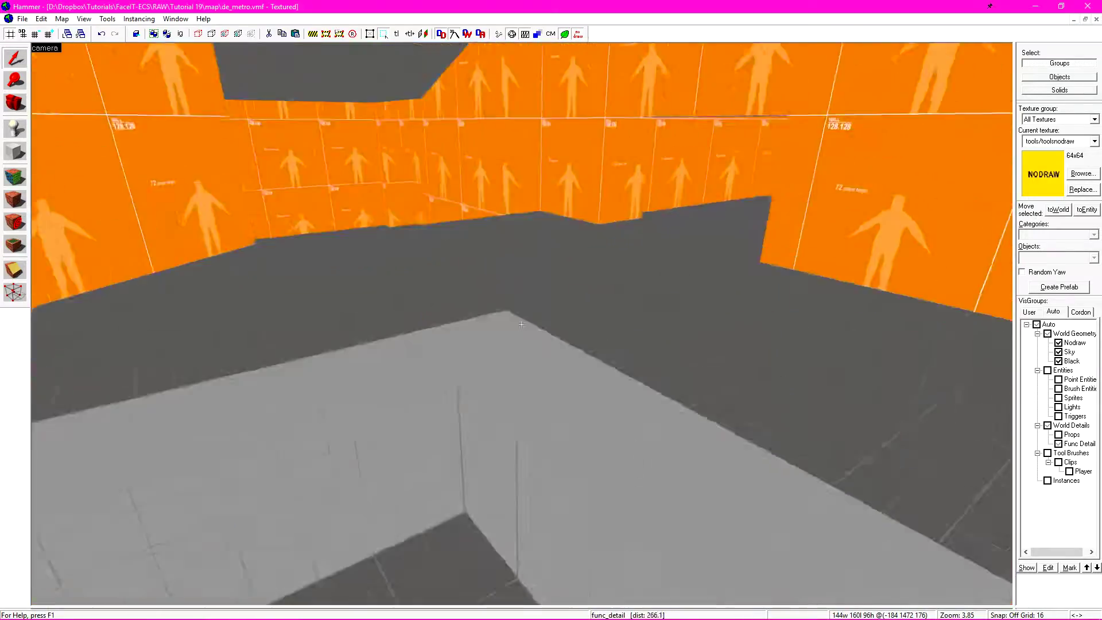
Tie the low block walls near the staircase to func_detail
{"action": "left_click", "coordinate": [431, 194]}
{"action": "key", "text": "ctrl+t"}
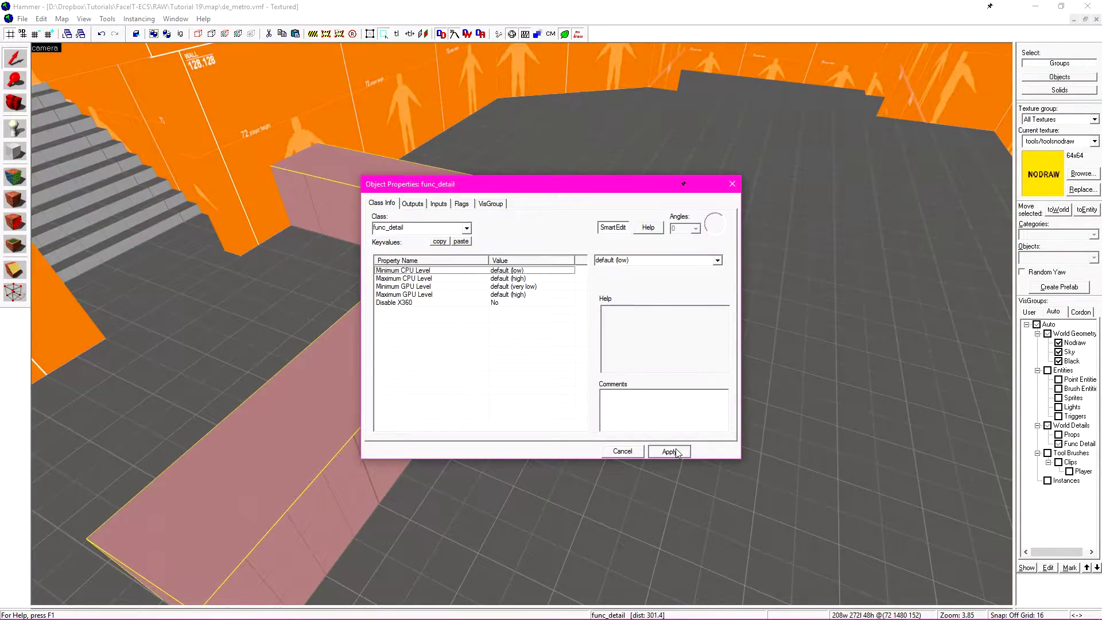
{"action": "left_click", "coordinate": [676, 451]}
{"action": "left_click", "coordinate": [631, 450]}
Hide the Func Detail auto visgroup so only untied world brushes are shown in the atrium
{"action": "key", "text": "z"}
{"action": "key", "text": "w"}
{"action": "key", "text": "z"}
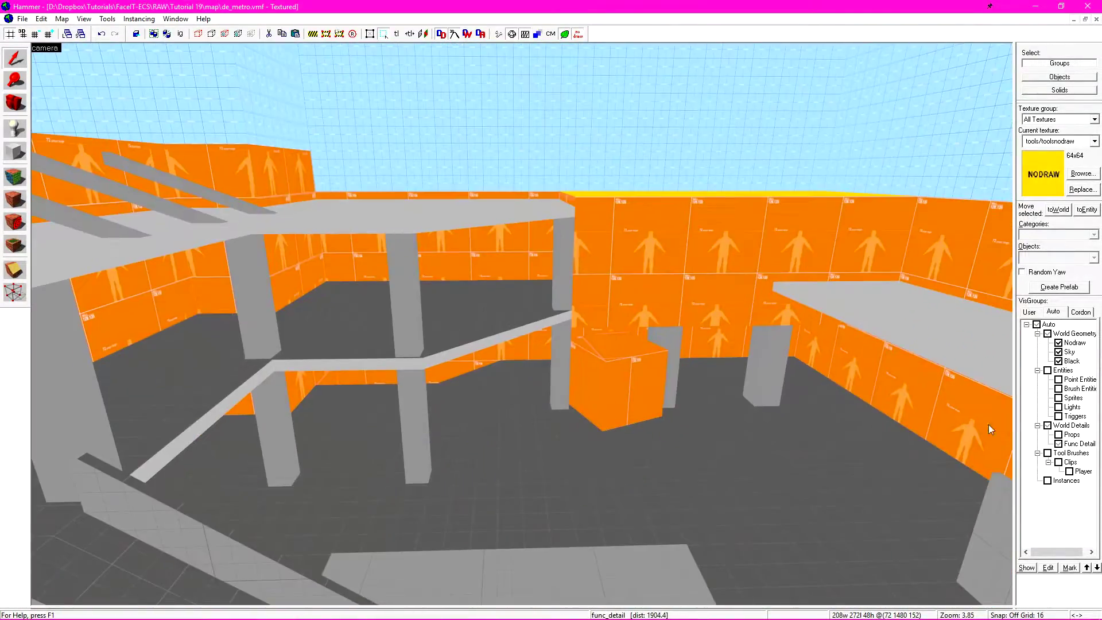
{"action": "left_click", "coordinate": [1059, 444]}
{"action": "key", "text": "z"}
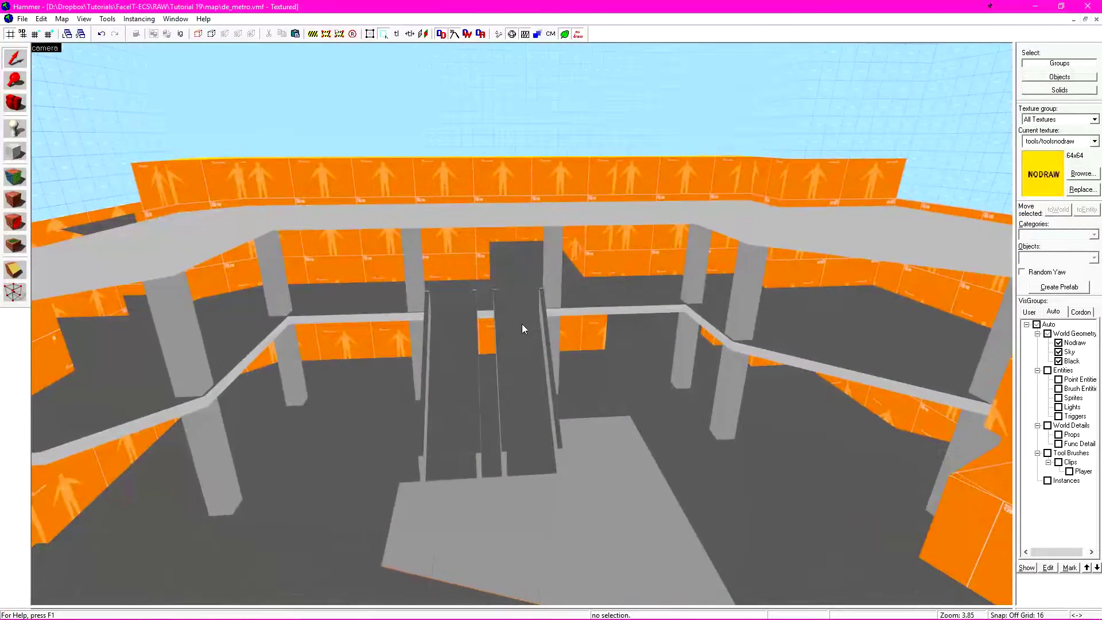
Tie the upper and lower sections of each support pillar around the atrium to func_detail
{"action": "left_click", "coordinate": [192, 349]}
{"action": "key", "text": "alt+Return"}
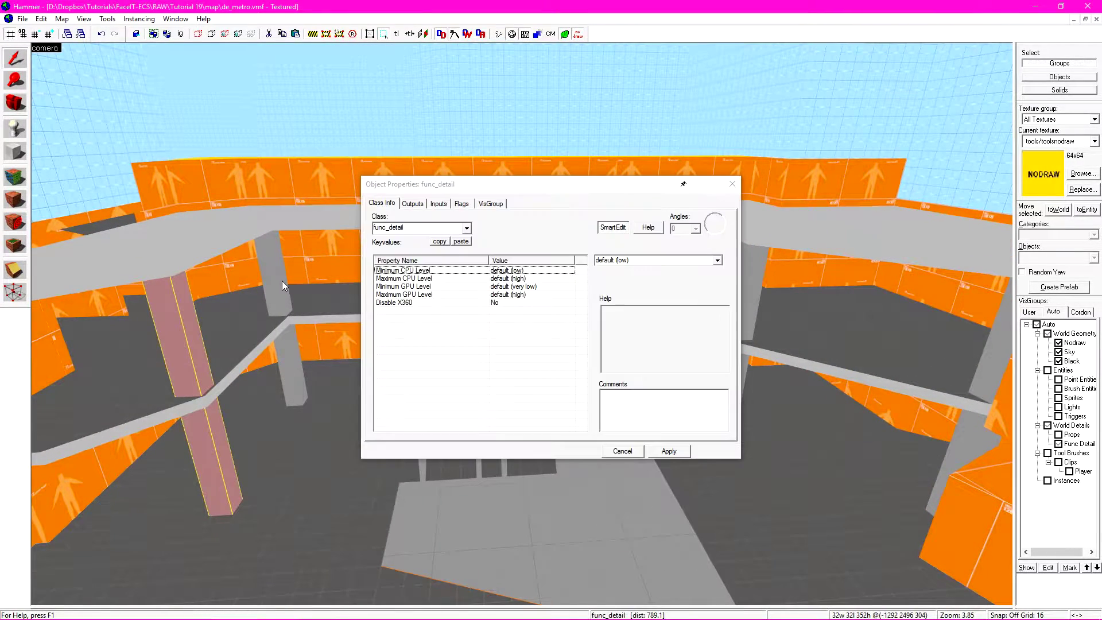
{"action": "left_click", "coordinate": [281, 281]}
{"action": "left_click_drag", "start_coordinate": [468, 182], "coordinate": [431, 373]}
{"action": "left_click", "coordinate": [414, 267]}
{"action": "left_click", "coordinate": [553, 266]}
{"action": "left_click", "coordinate": [696, 258]}
{"action": "left_click", "coordinate": [748, 276]}
{"action": "left_click", "coordinate": [995, 336]}
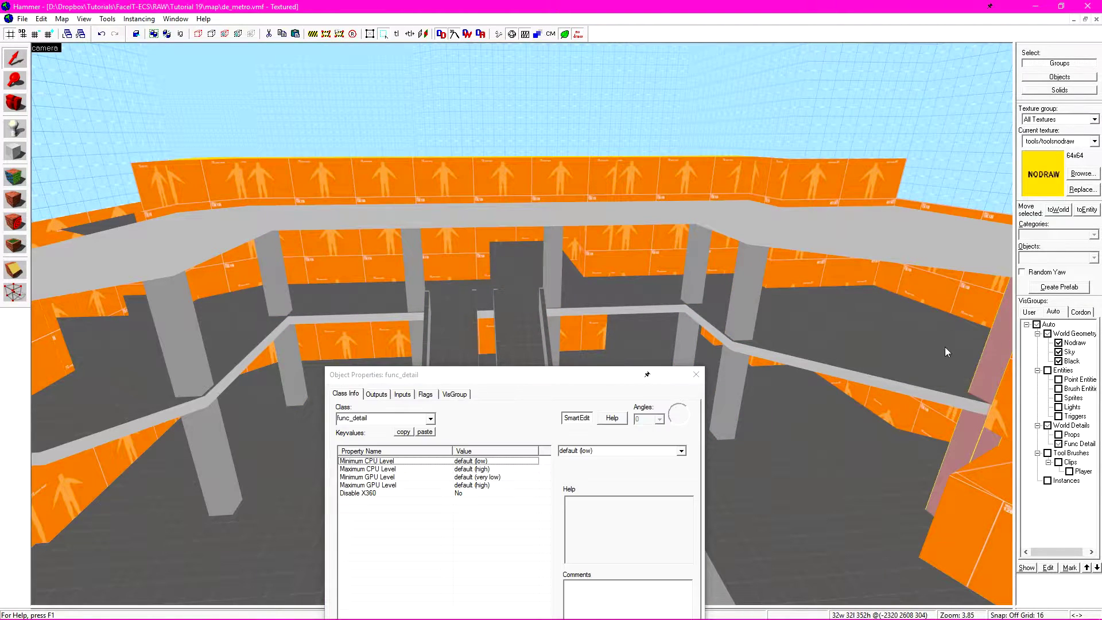
Tie each of the two escalators, ramp and side rails together, to its own func_detail
{"action": "left_click", "coordinate": [510, 318]}
{"action": "key", "text": "z"}
{"action": "key", "text": "z"}
{"action": "left_click", "coordinate": [494, 283], "text": "ctrl"}
{"action": "left_click", "coordinate": [545, 271], "text": "ctrl"}
{"action": "key", "text": "ctrl+t"}
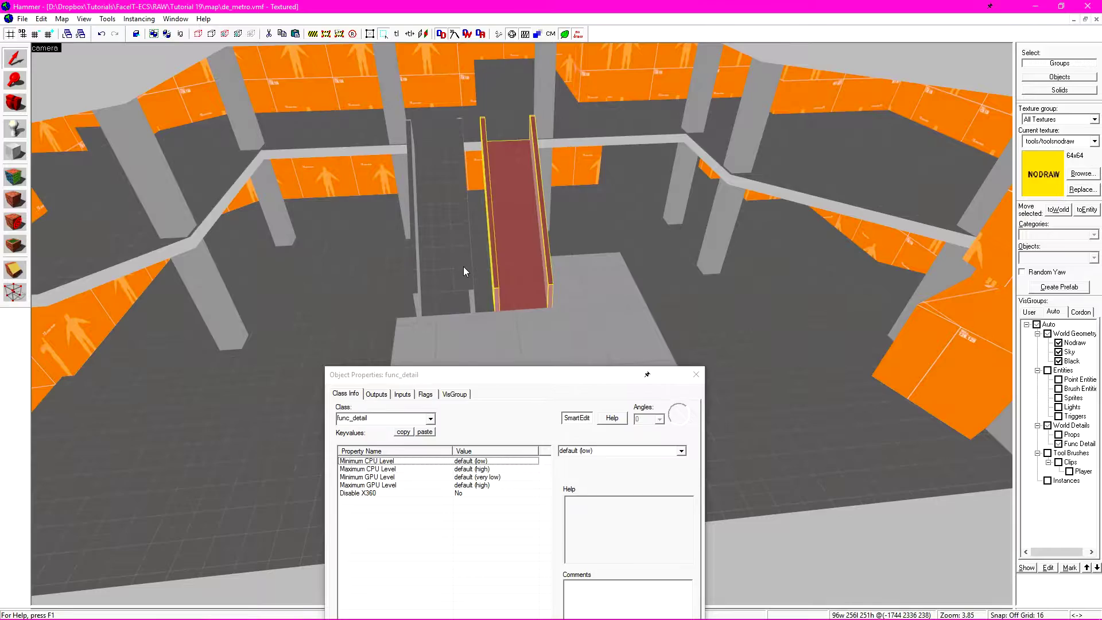
{"action": "left_click", "coordinate": [463, 266]}
{"action": "left_click", "coordinate": [469, 268], "text": "ctrl"}
{"action": "left_click", "coordinate": [417, 277], "text": "ctrl"}
{"action": "key", "text": "ctrl+t"}
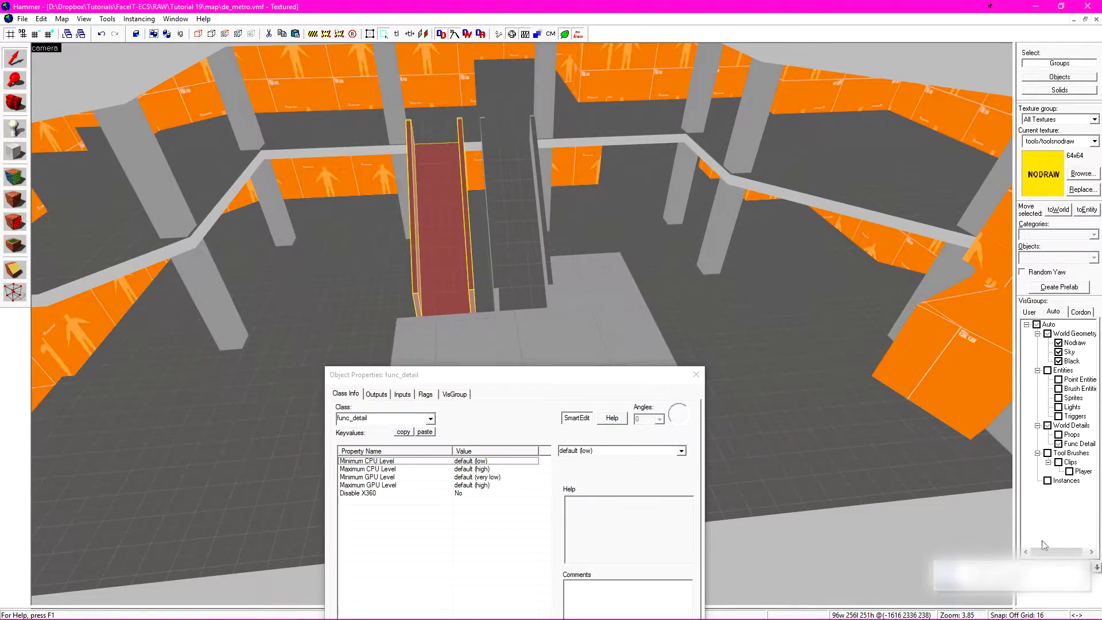
Hide the func_detail brushes again and select the remaining columns with their orange bases in the checkered-floor area
{"action": "left_click", "coordinate": [1059, 443]}
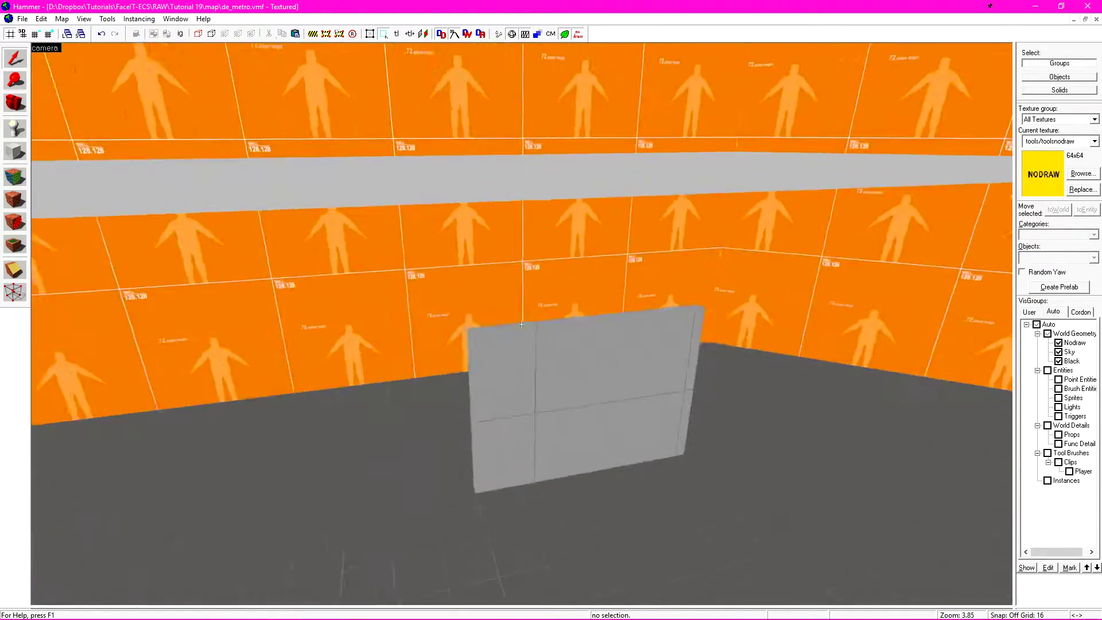
{"action": "left_click", "coordinate": [202, 258]}
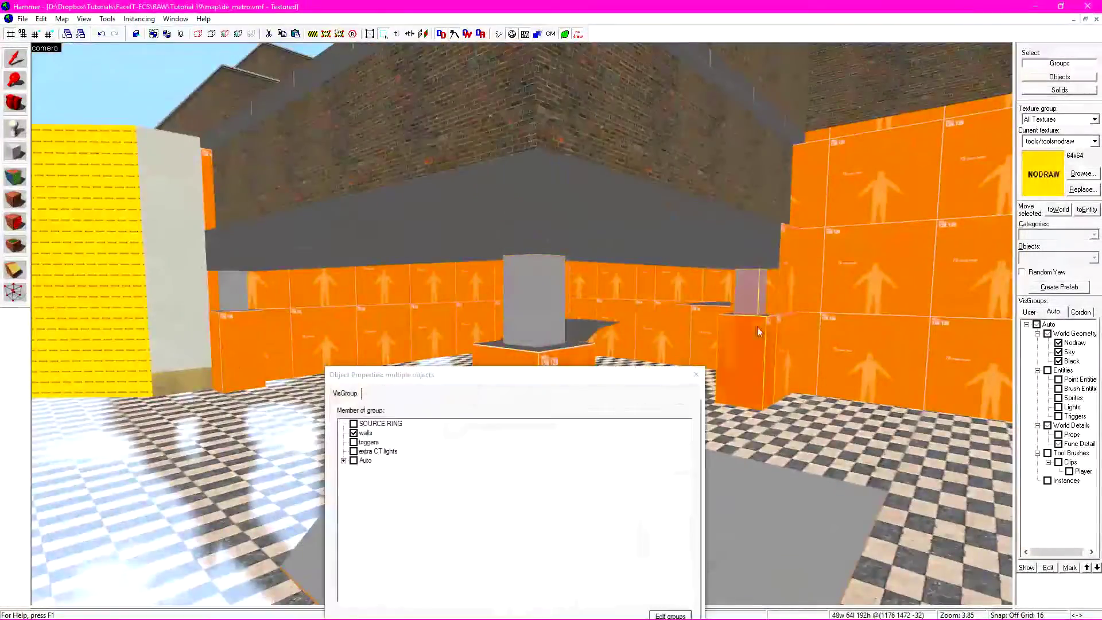
{"action": "left_click", "coordinate": [578, 241]}
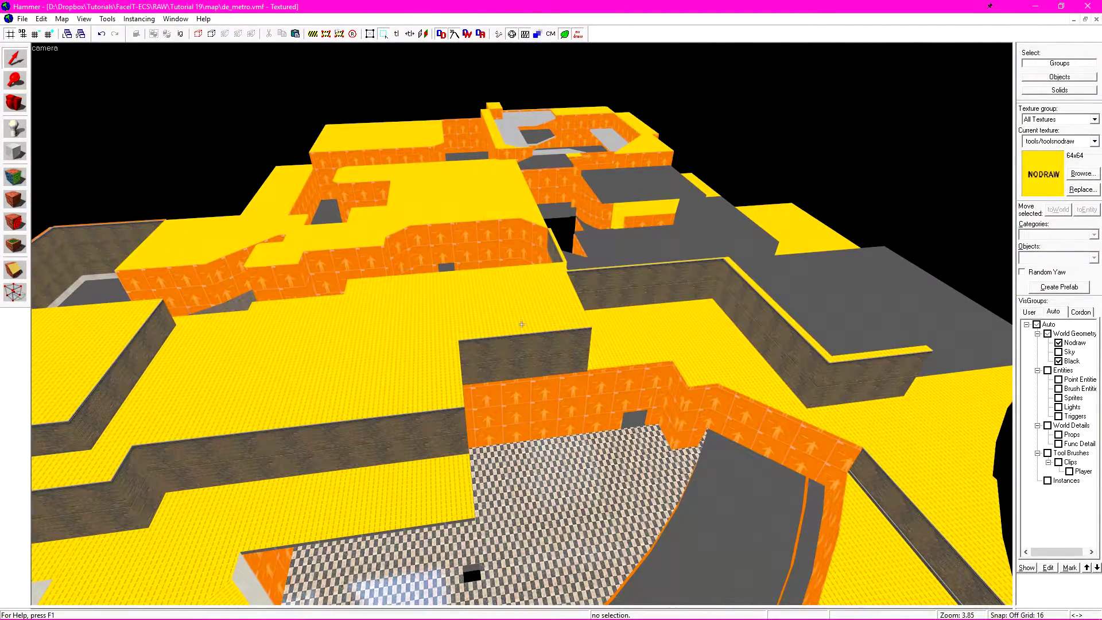
Show every auto visgroup again, including sky, entities, world details, tool brushes and instances
{"action": "left_click", "coordinate": [1043, 325]}
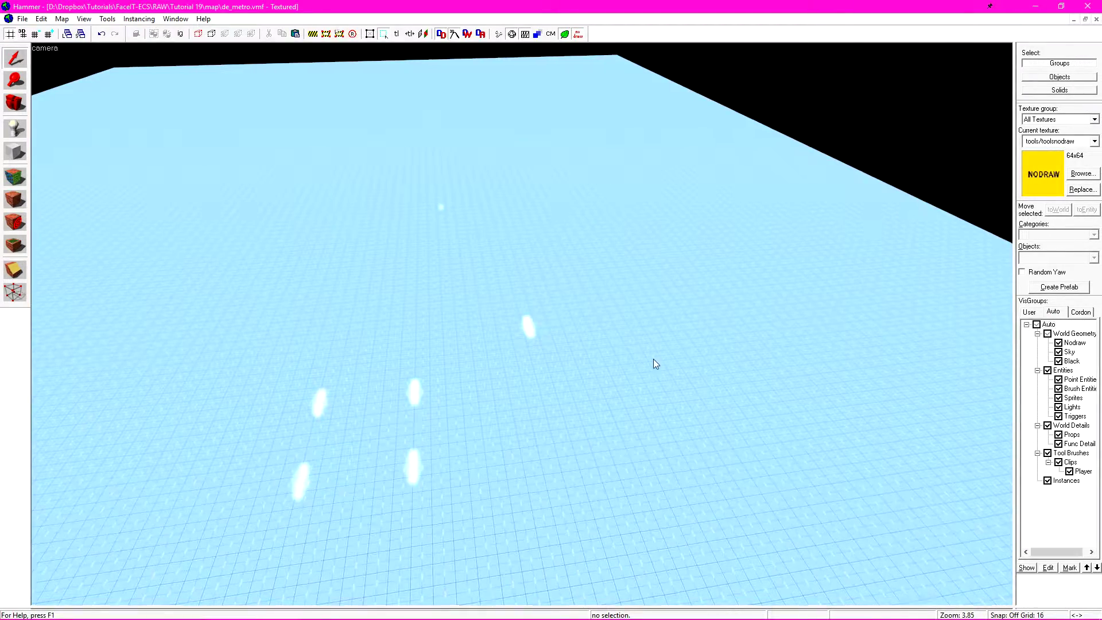
{"action": "key", "text": "z"}
{"action": "key", "text": "w"}
{"action": "key", "text": "z"}
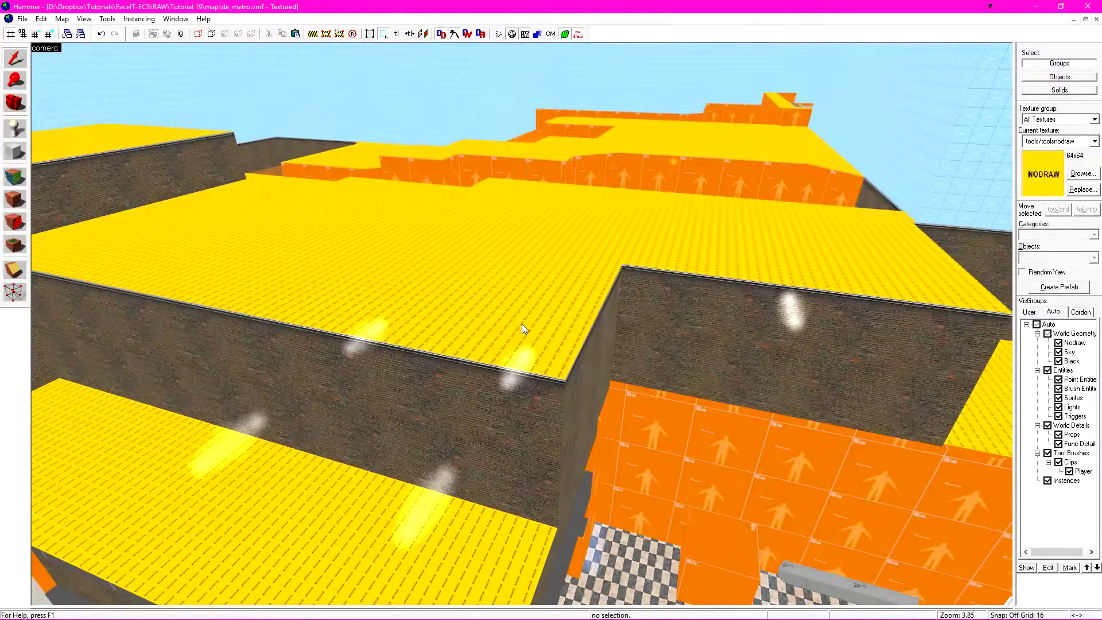
Compile the map with the BSP and VIS commands enabled, and close the crashed vvis.exe process
{"action": "key", "text": "F9"}
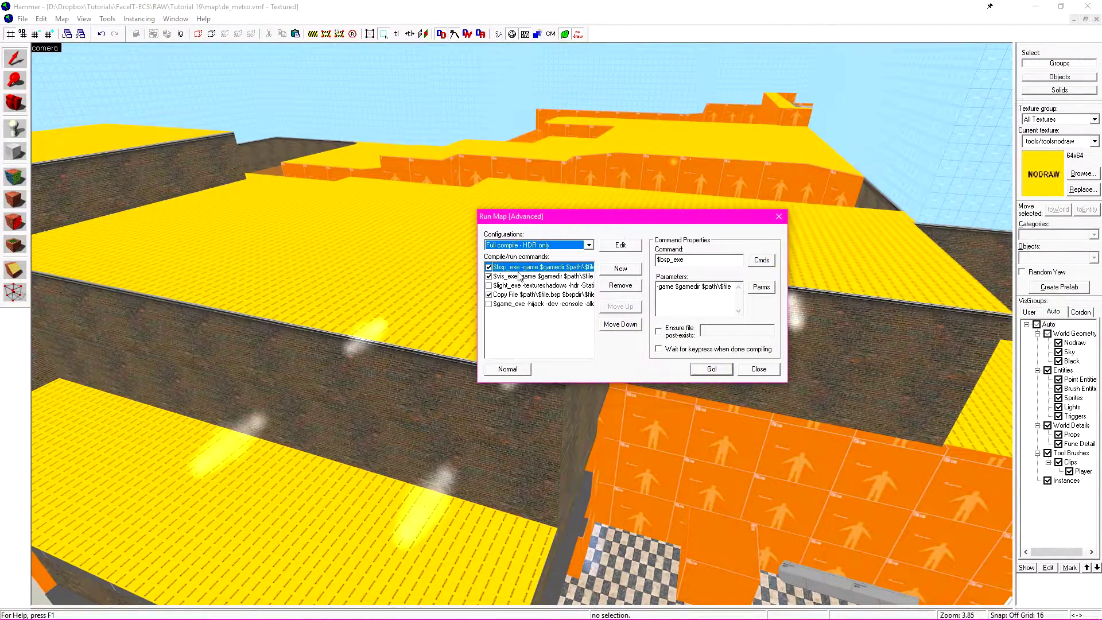
{"action": "left_click", "coordinate": [712, 370]}
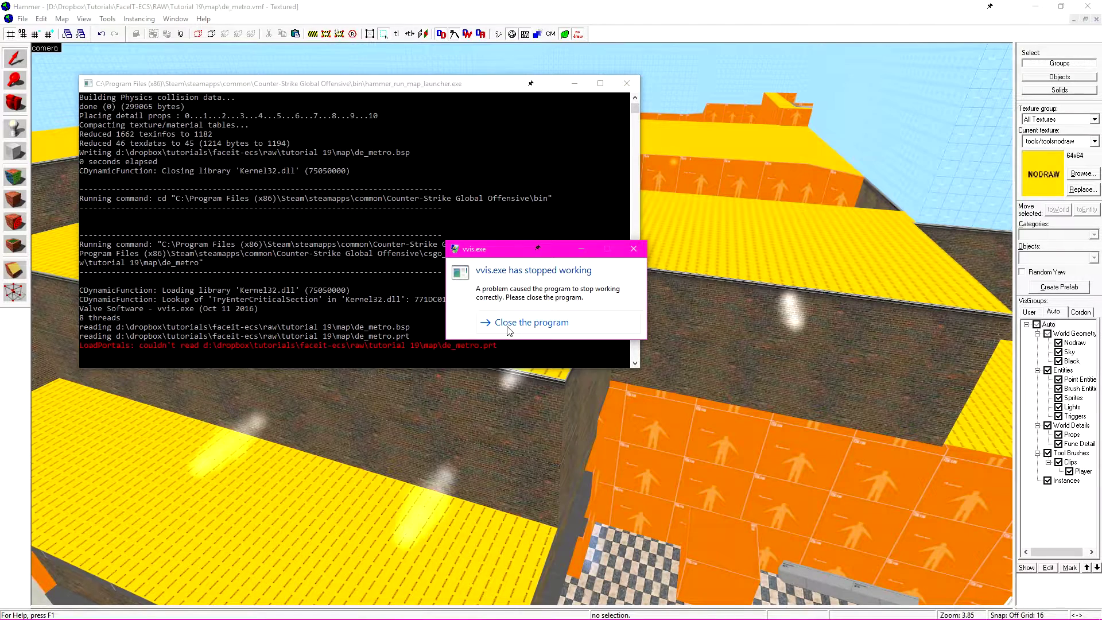
{"action": "left_click", "coordinate": [508, 323]}
Load the default pointfile and follow the leak line down to the checkered floor
{"action": "left_click", "coordinate": [62, 19]}
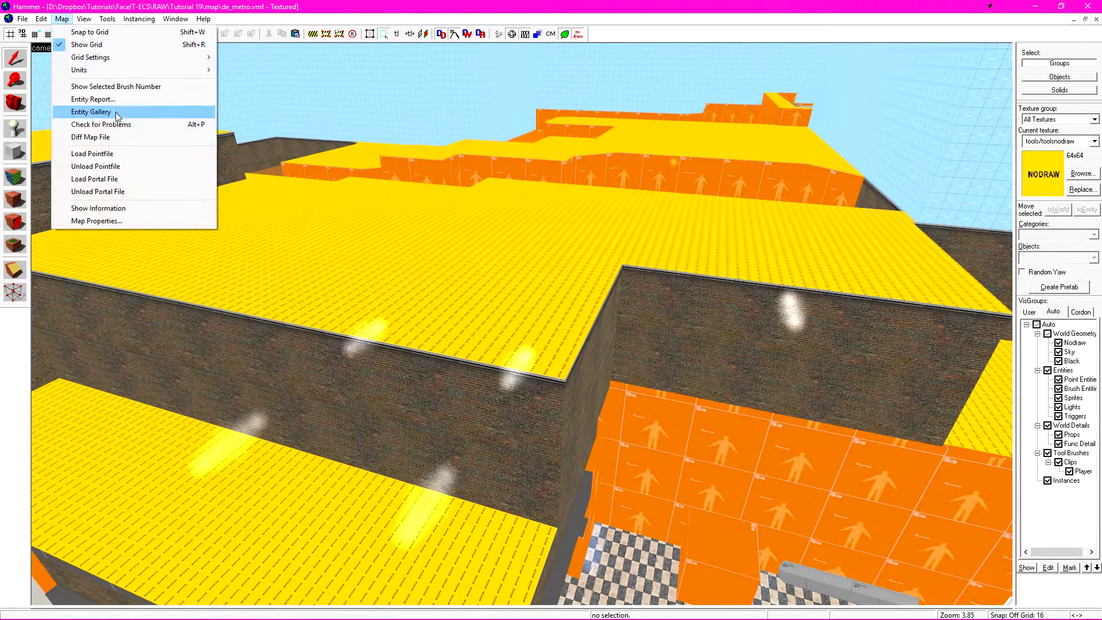
{"action": "left_click", "coordinate": [131, 151]}
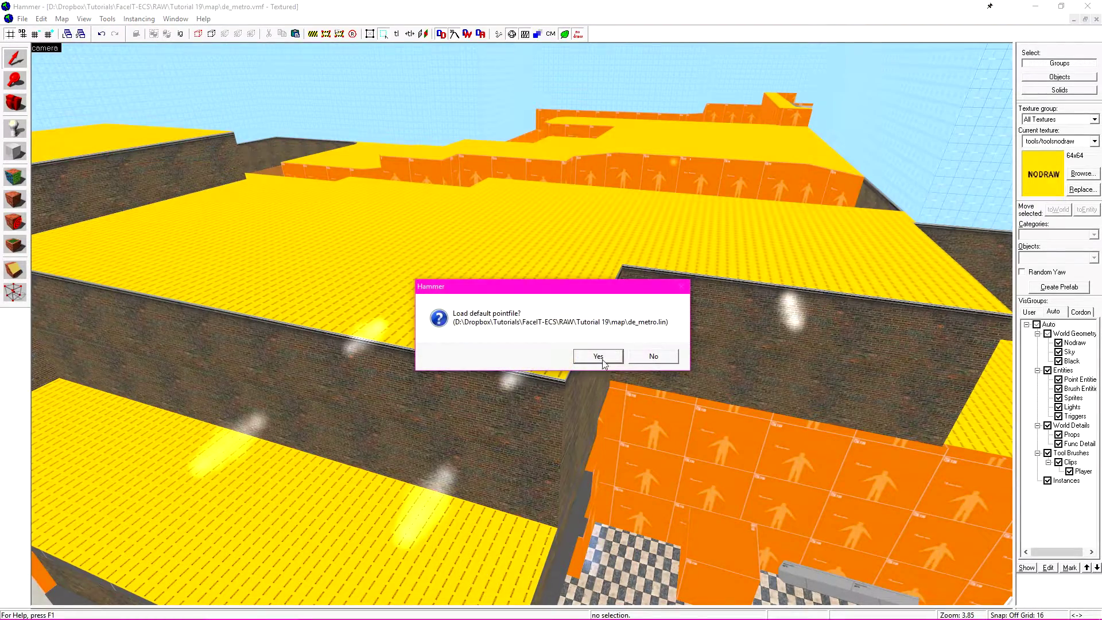
{"action": "left_click", "coordinate": [599, 357]}
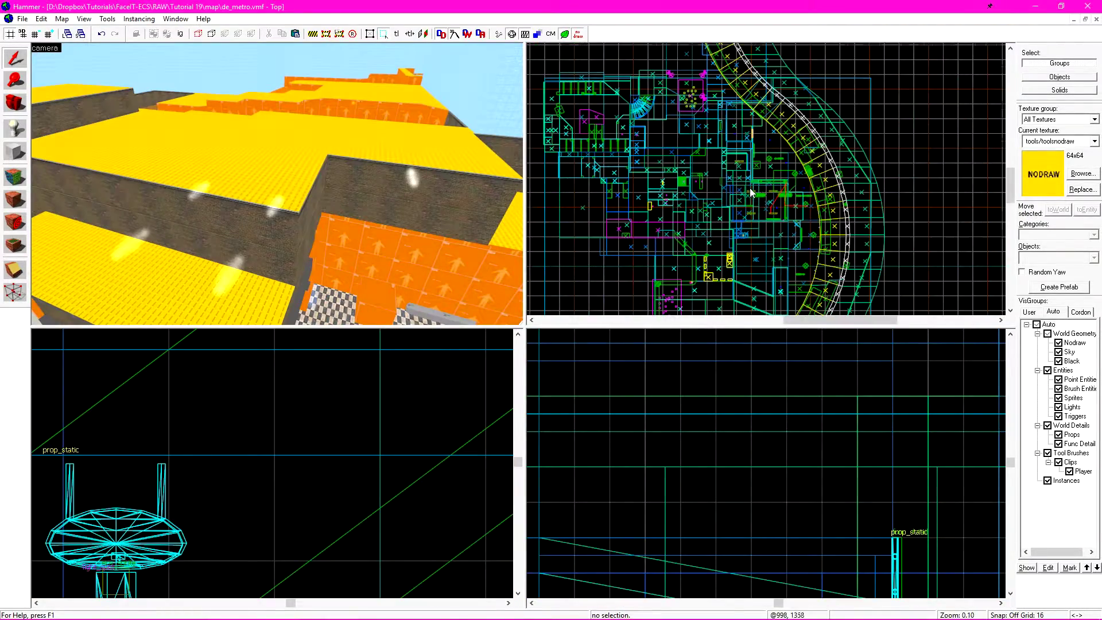
{"action": "key", "text": "z"}
{"action": "key", "text": "w"}
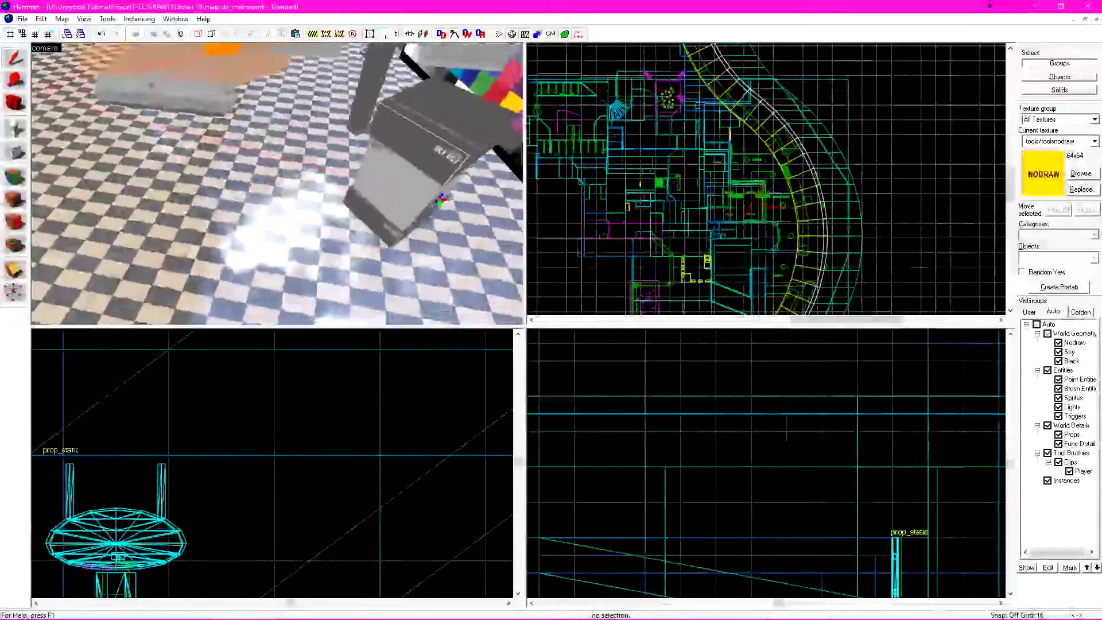
Hide point entities, props and func_detail, and stretch the checkered floor strip brush over the square hole the leak line passes through
{"action": "key", "text": "w"}
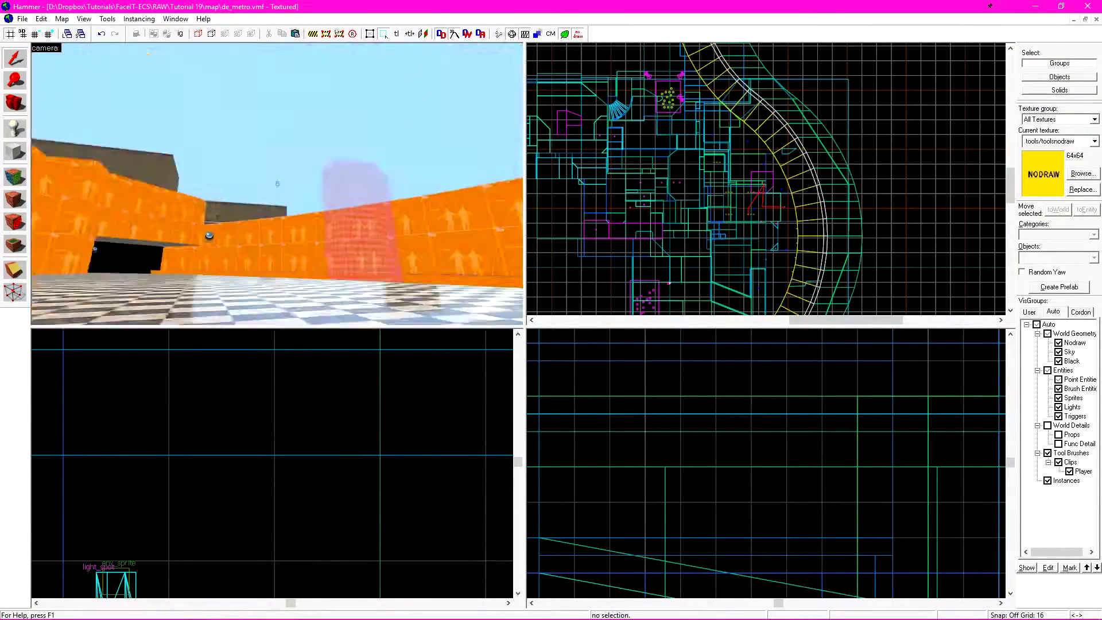
{"action": "key", "text": "w"}
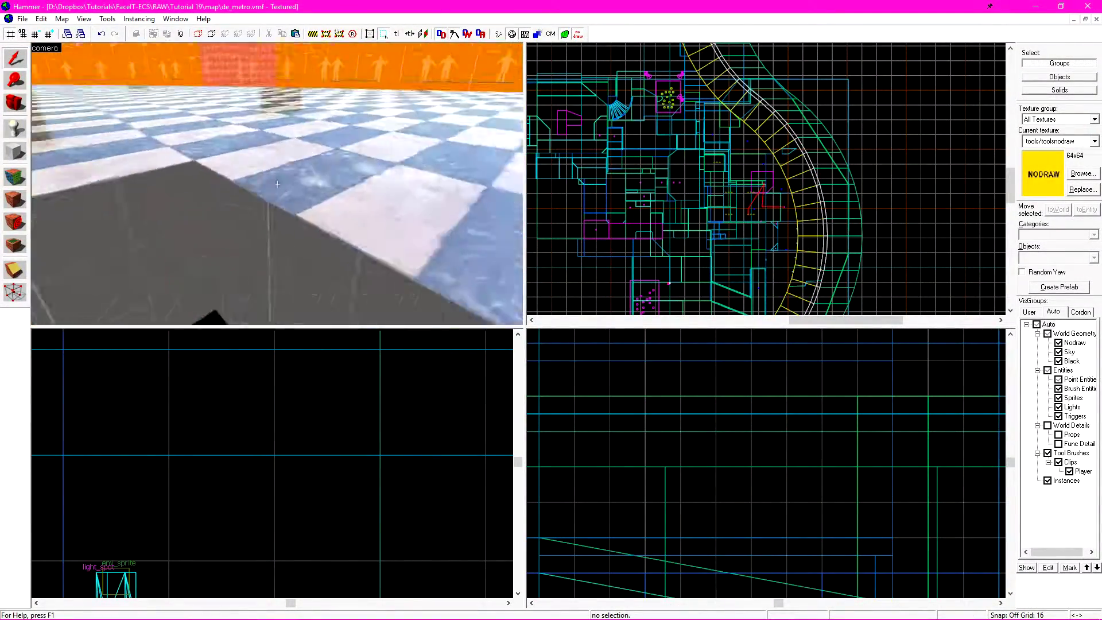
{"action": "key", "text": "z"}
{"action": "left_click", "coordinate": [334, 182]}
{"action": "scroll", "coordinate": [763, 180], "scroll_direction": "up", "scroll_amount": 5}
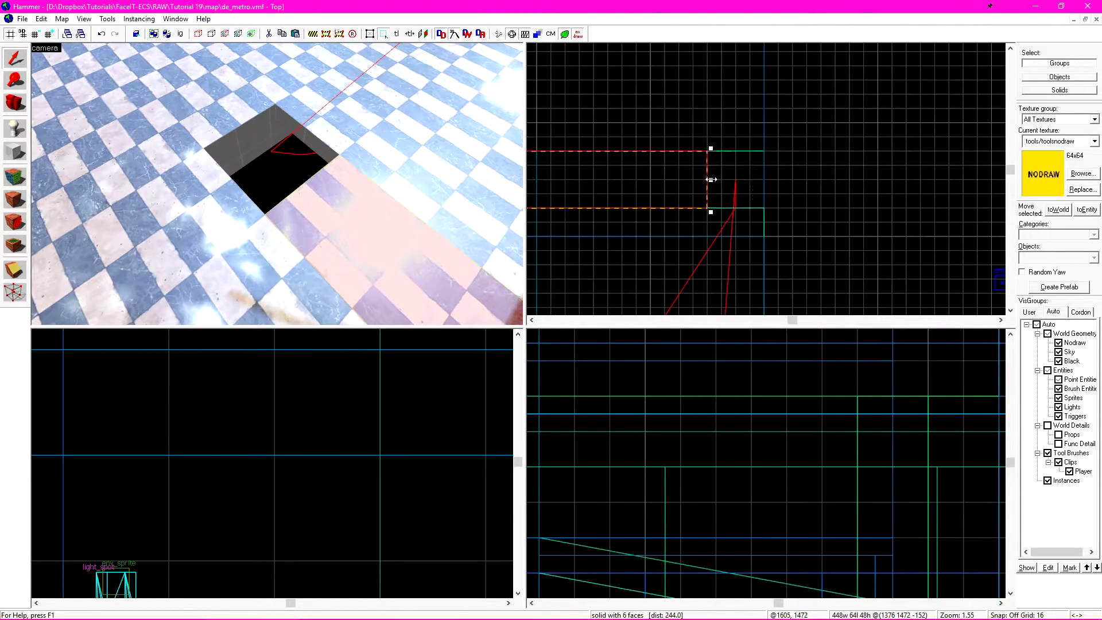
{"action": "key", "text": "Escape"}
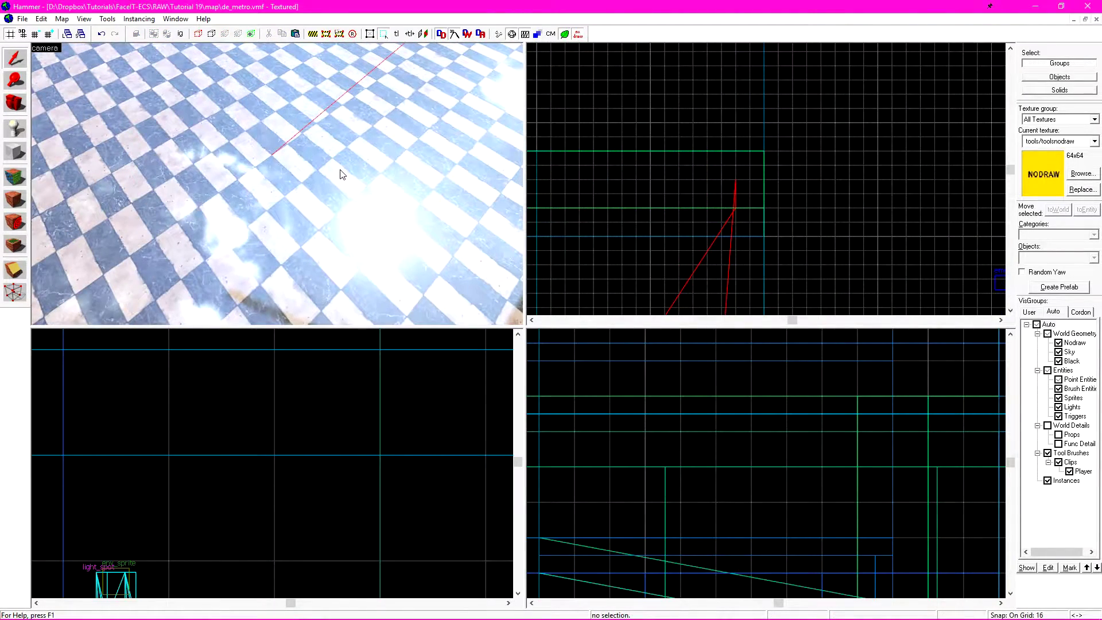
Show all auto visgroups again, recompile the map and close the crashed vvis.exe process
{"action": "left_click", "coordinate": [1036, 324]}
{"action": "key", "text": "F9"}
{"action": "key", "text": "Return"}
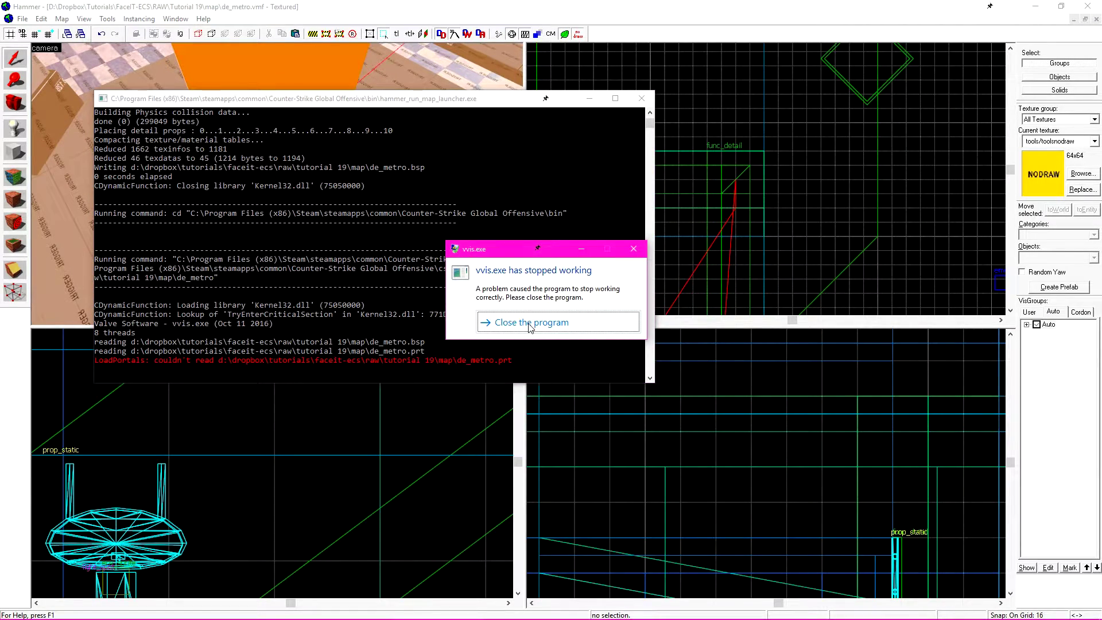
{"action": "left_click", "coordinate": [529, 322]}
Load the default pointfile from the new compile and follow its leak line to the orange walls
{"action": "left_click", "coordinate": [84, 18]}
{"action": "mouse_move", "coordinate": [65, 22]}
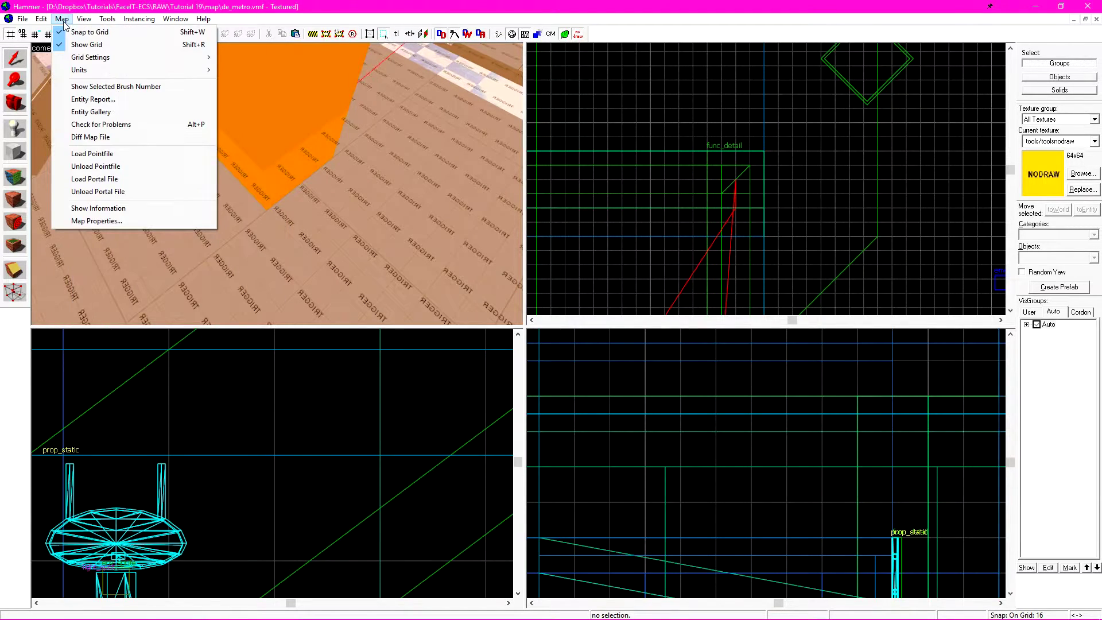
{"action": "left_click", "coordinate": [92, 153]}
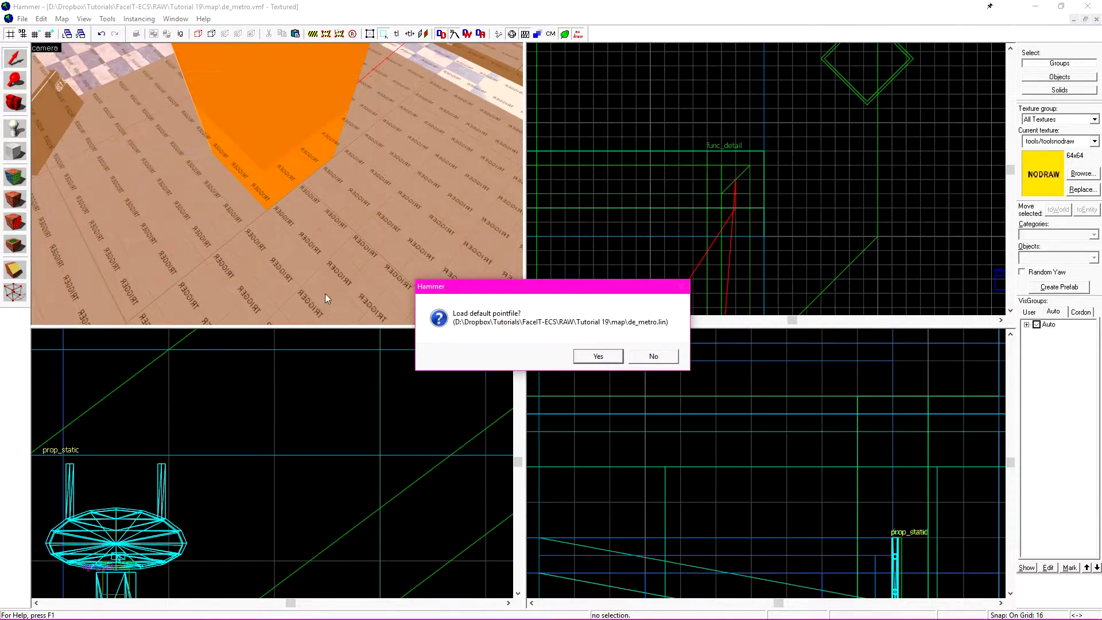
{"action": "left_click", "coordinate": [596, 355]}
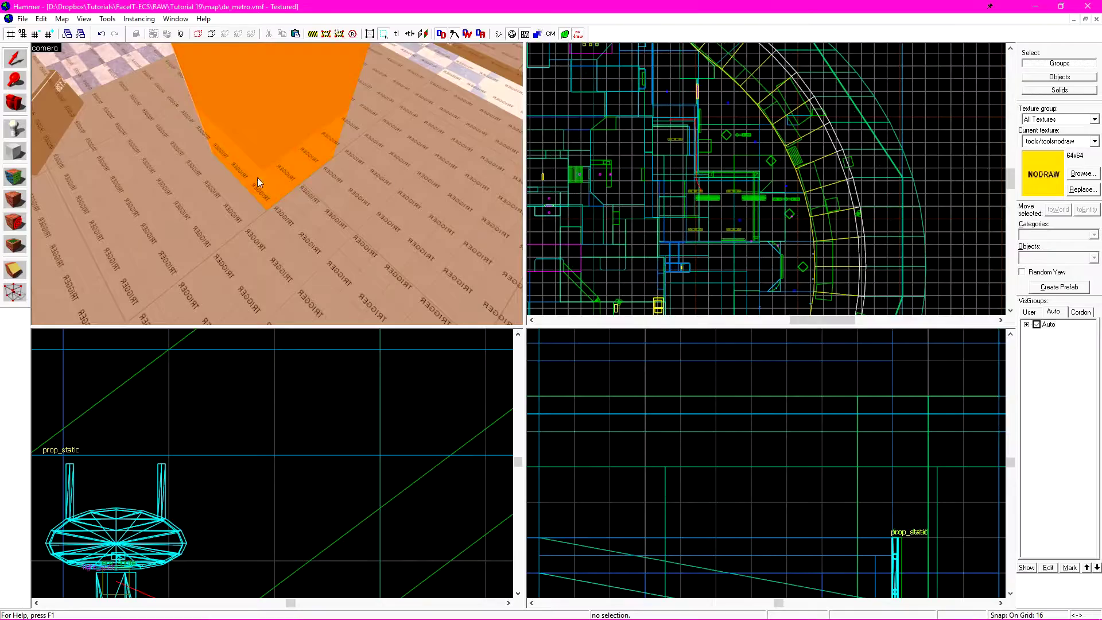
{"action": "key", "text": "w"}
{"action": "key", "text": "z"}
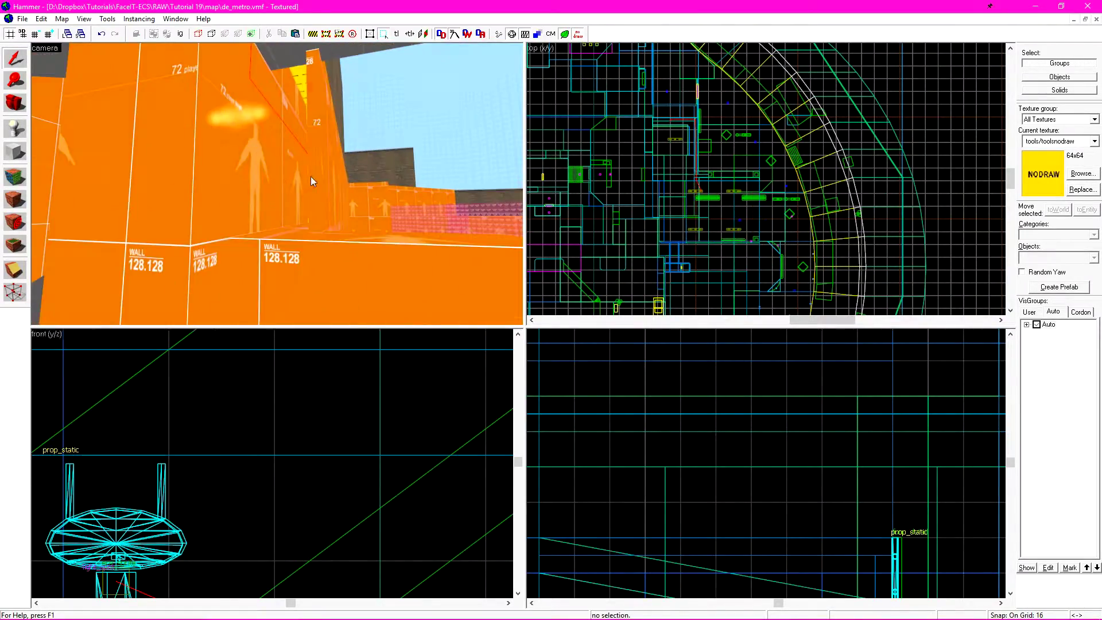
Reshape the orange wall brush at the leak line to 41 by 16 by 144 units to close the gap
{"action": "left_click", "coordinate": [311, 177]}
{"action": "key", "text": "ctrl+e"}
{"action": "scroll", "coordinate": [764, 219], "scroll_direction": "up", "scroll_amount": 10}
{"action": "key", "text": "z"}
{"action": "key", "text": "z"}
{"action": "scroll", "coordinate": [772, 275], "scroll_direction": "up", "scroll_amount": 4}
{"action": "key", "text": "shift+x"}
{"action": "left_click_drag", "start_coordinate": [777, 181], "coordinate": [666, 194]}
{"action": "key", "text": "Return"}
{"action": "key", "text": "shift+s"}
{"action": "scroll", "coordinate": [781, 188], "scroll_direction": "up", "scroll_amount": 5}
{"action": "key", "text": "z"}
{"action": "key", "text": "z"}
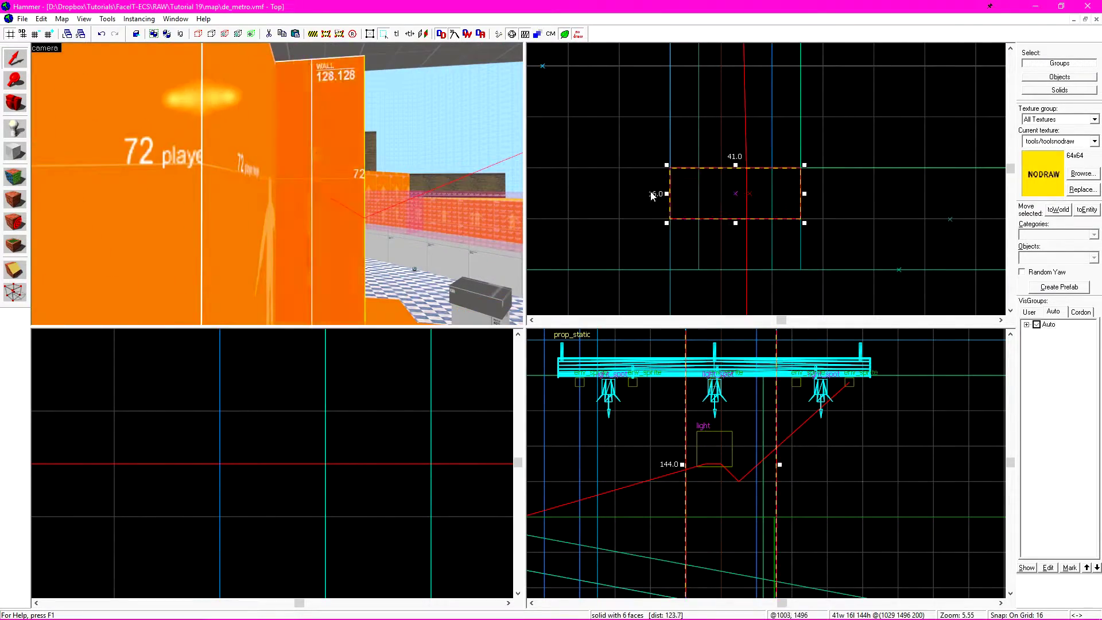
{"action": "key", "text": "shift+w"}
{"action": "key", "text": "z"}
{"action": "key", "text": "z"}
{"action": "key", "text": "Escape"}
Unload the pointfile and recompile the map with the BSP and VIS commands
{"action": "key", "text": "F9"}
{"action": "key", "text": "Return"}
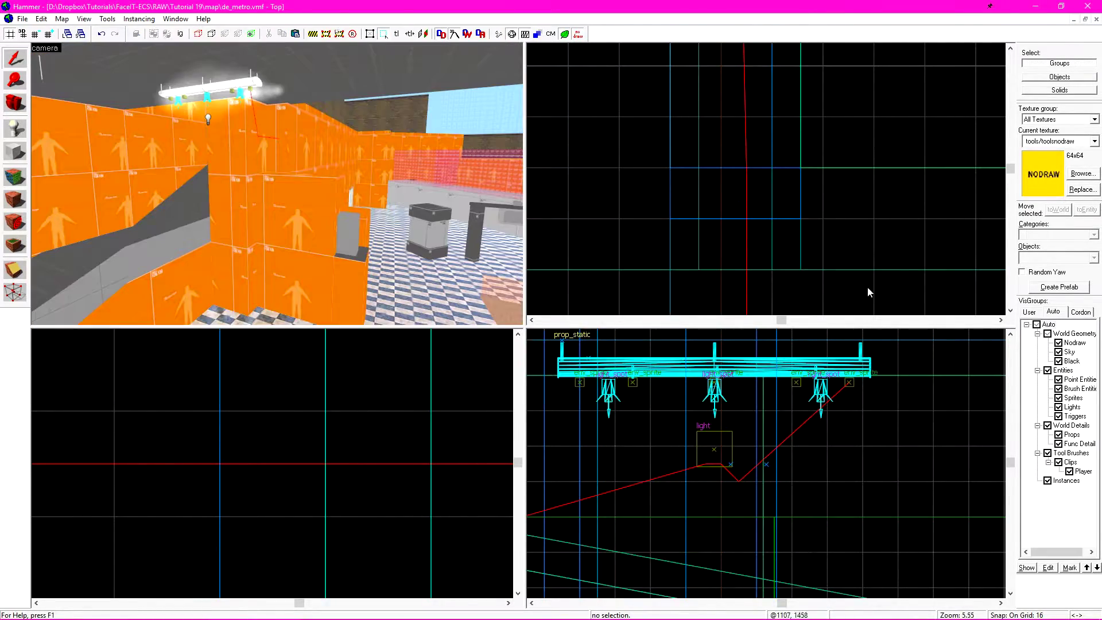
{"action": "key", "text": "z"}
{"action": "key", "text": "d"}
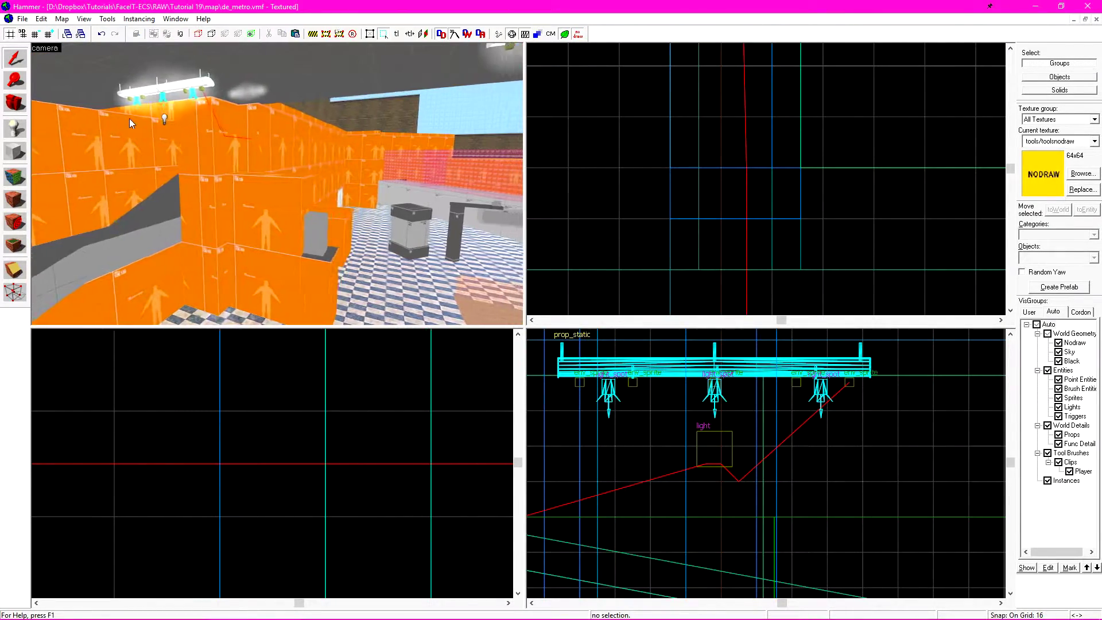
{"action": "key", "text": "z"}
{"action": "left_click", "coordinate": [62, 19]}
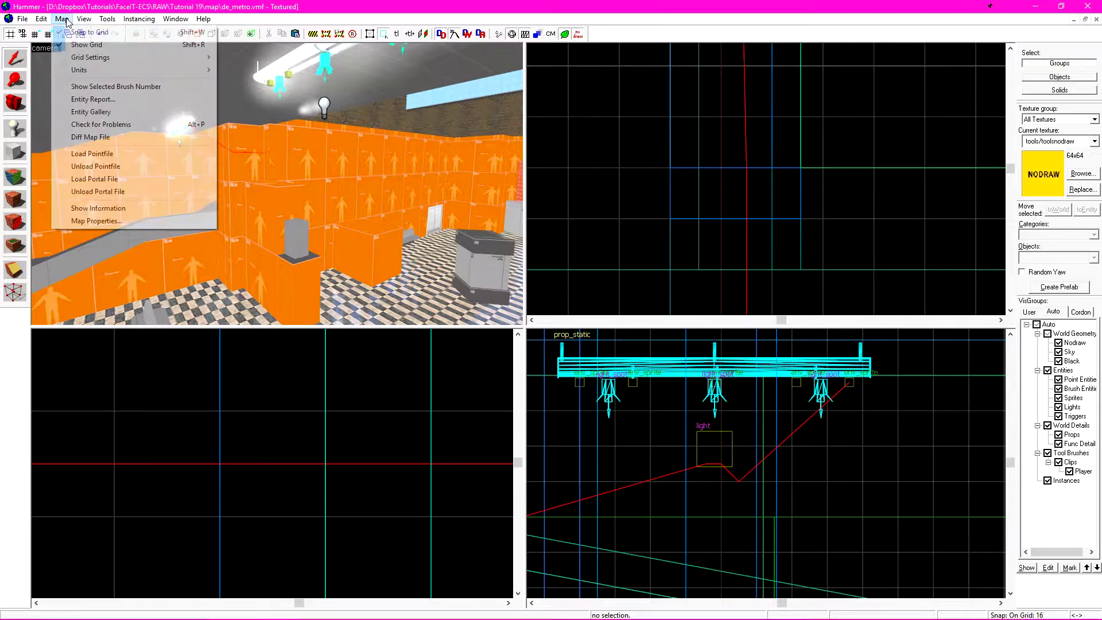
{"action": "left_click", "coordinate": [499, 36]}
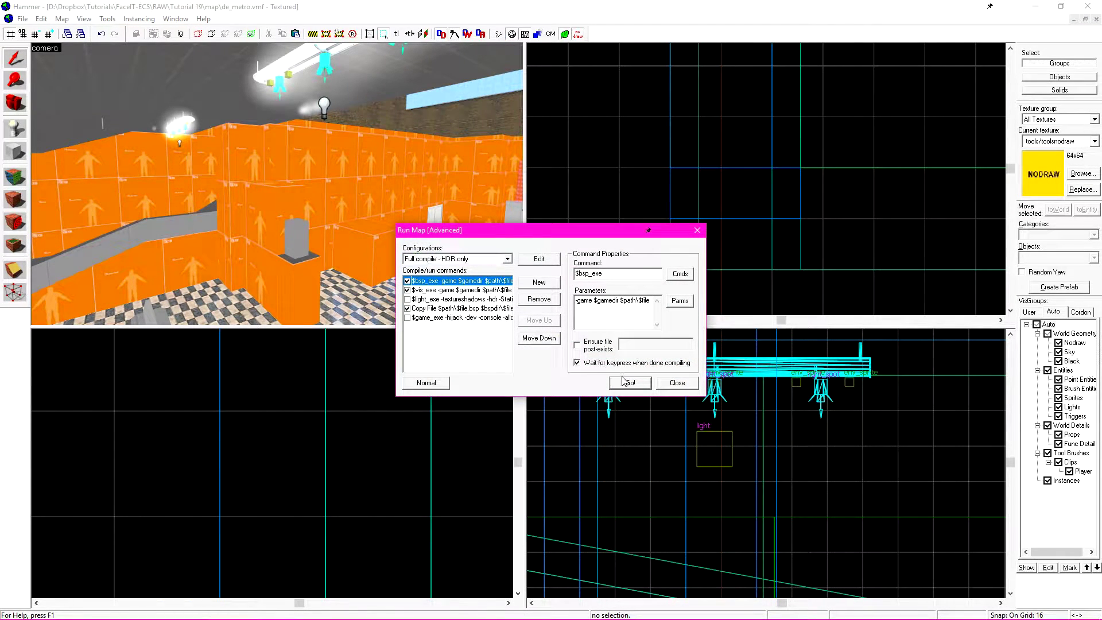
{"action": "left_click", "coordinate": [629, 382]}
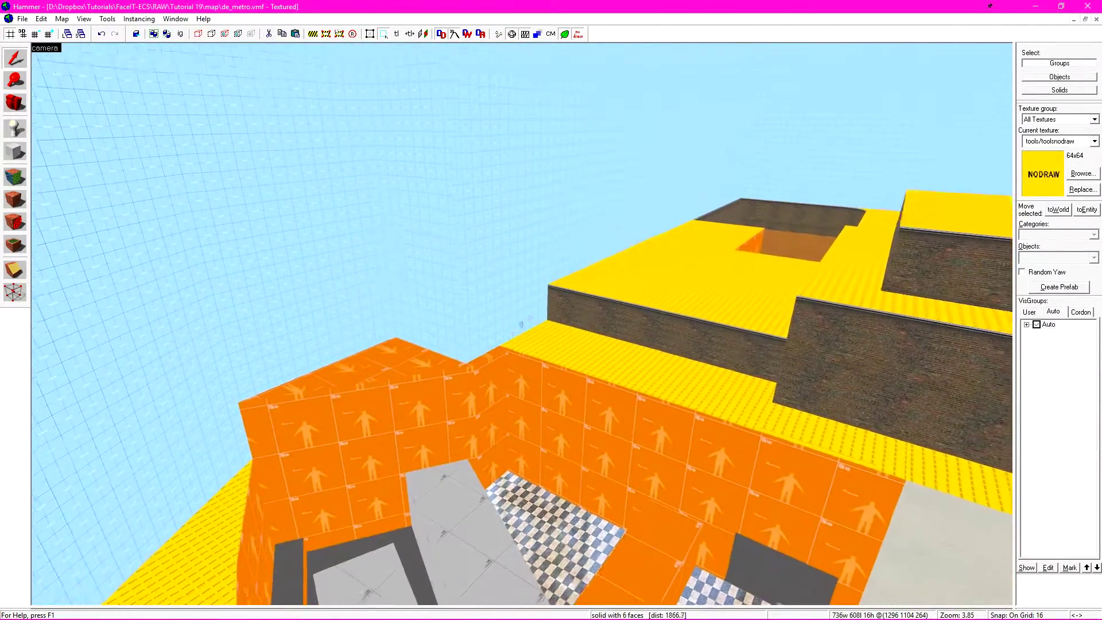
Apply the tools/toolsnodraw texture to the unseen orange top faces above the outer walls
{"action": "key", "text": "shift+a"}
{"action": "left_click", "coordinate": [535, 336]}
{"action": "key", "text": "w"}
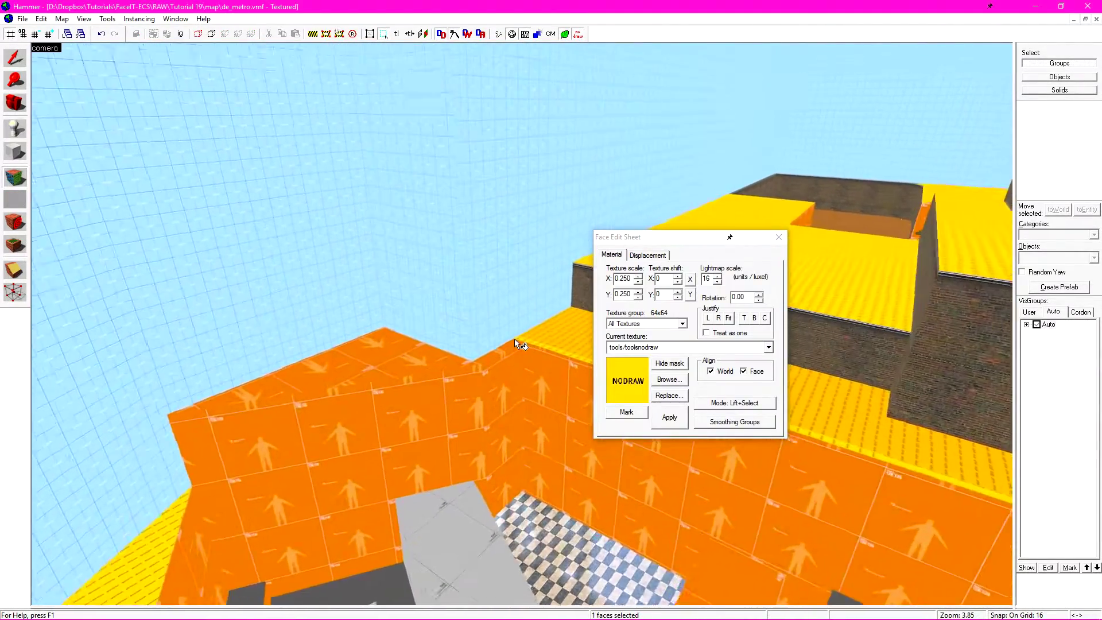
{"action": "right_click", "coordinate": [397, 395]}
{"action": "key", "text": "z"}
{"action": "key", "text": "w"}
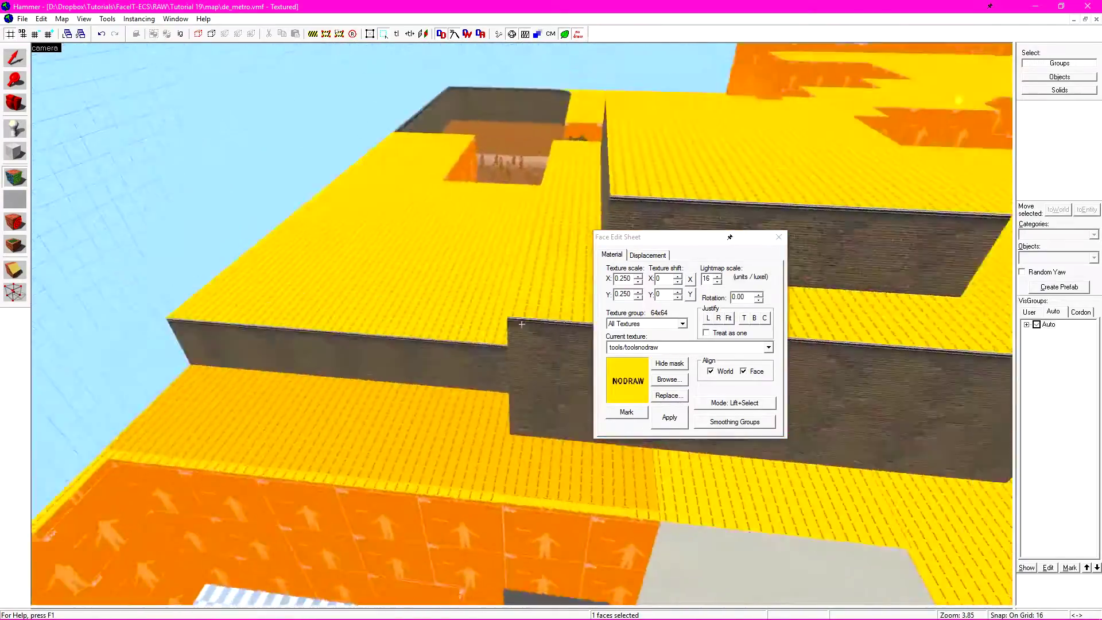
Apply tools/toolsnodraw to the unseen gray face behind the sloped atrium beams, and leave the texture tool
{"action": "key", "text": "w"}
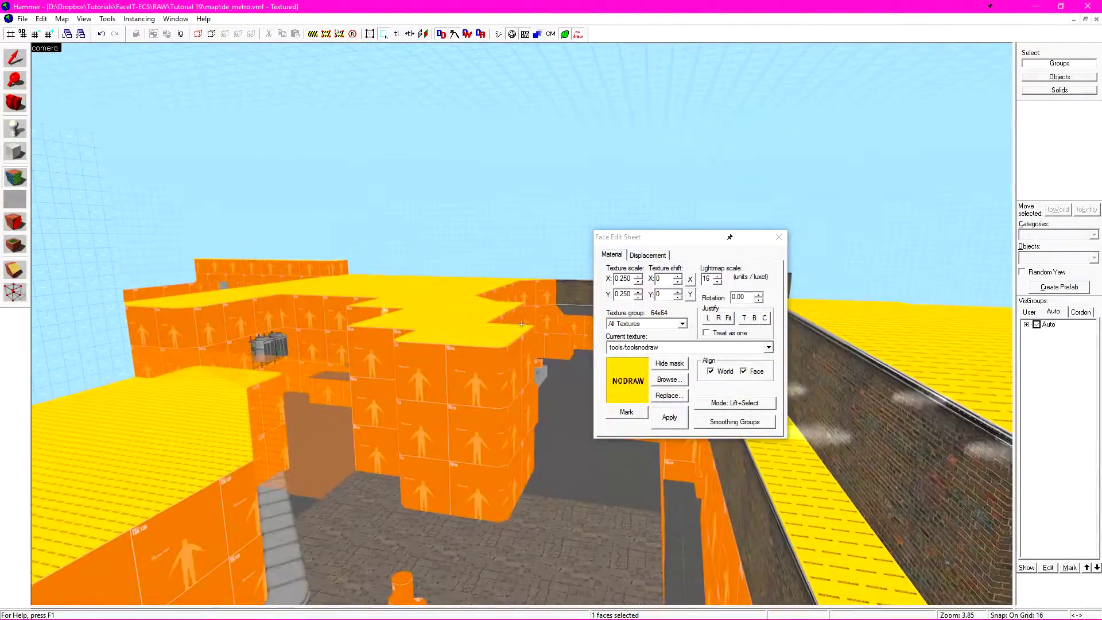
{"action": "key", "text": "w"}
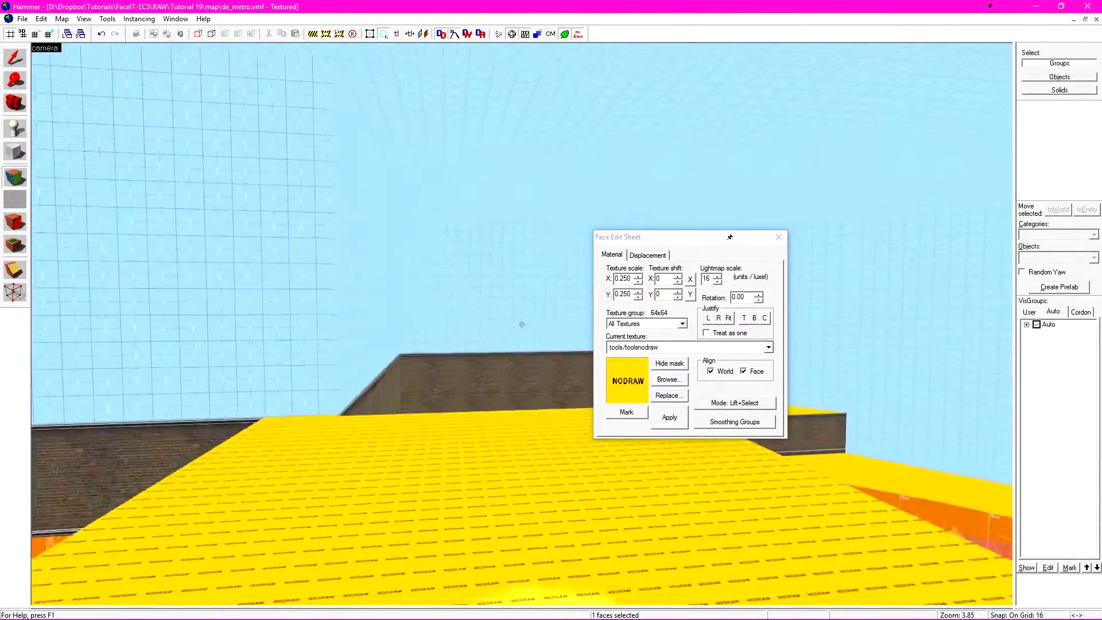
{"action": "key", "text": "w"}
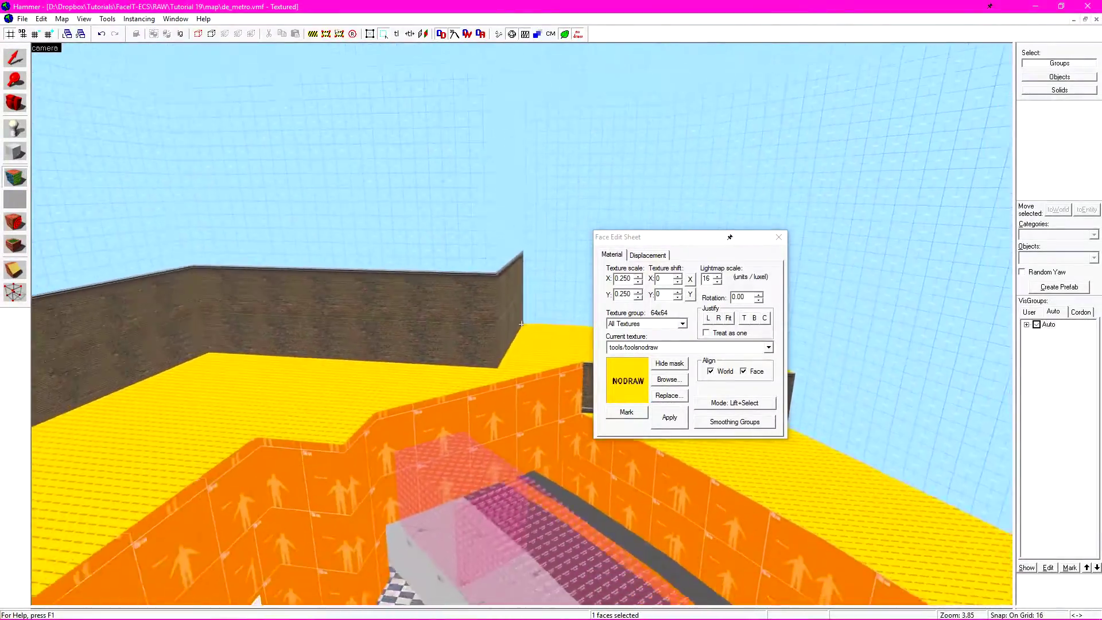
{"action": "key", "text": "w"}
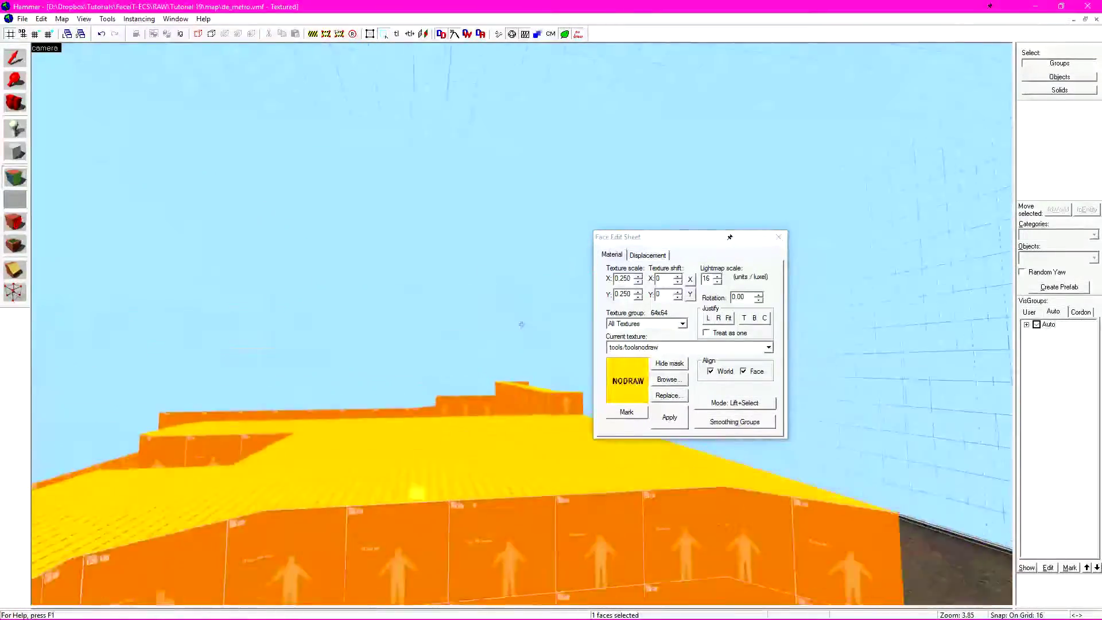
{"action": "key", "text": "w"}
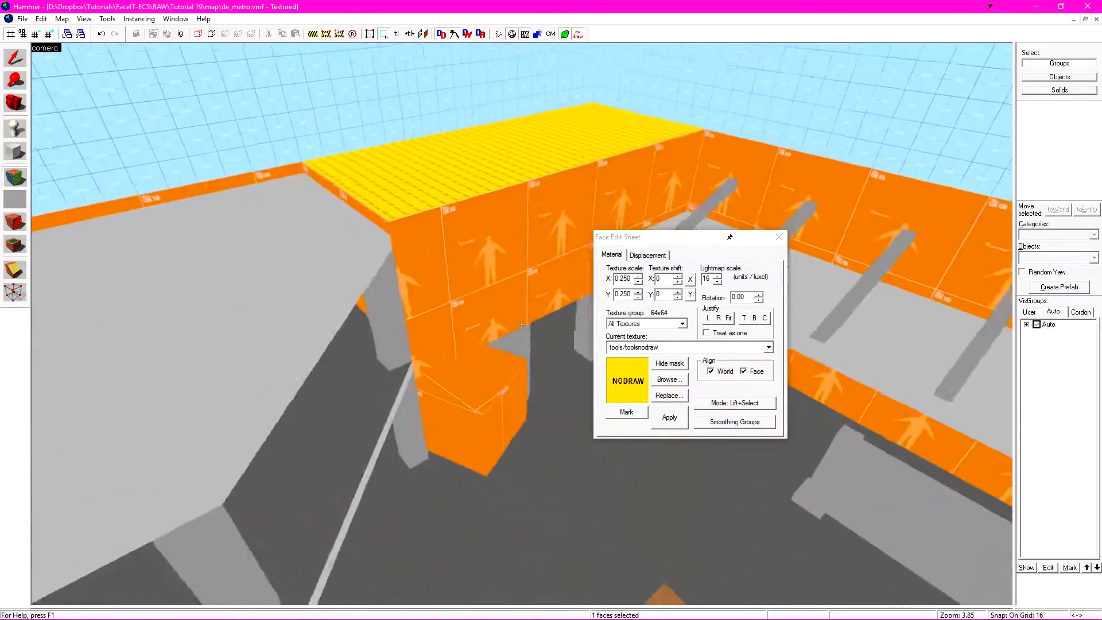
{"action": "key", "text": "z"}
{"action": "right_click", "coordinate": [420, 238]}
{"action": "key", "text": "z"}
{"action": "key", "text": "w"}
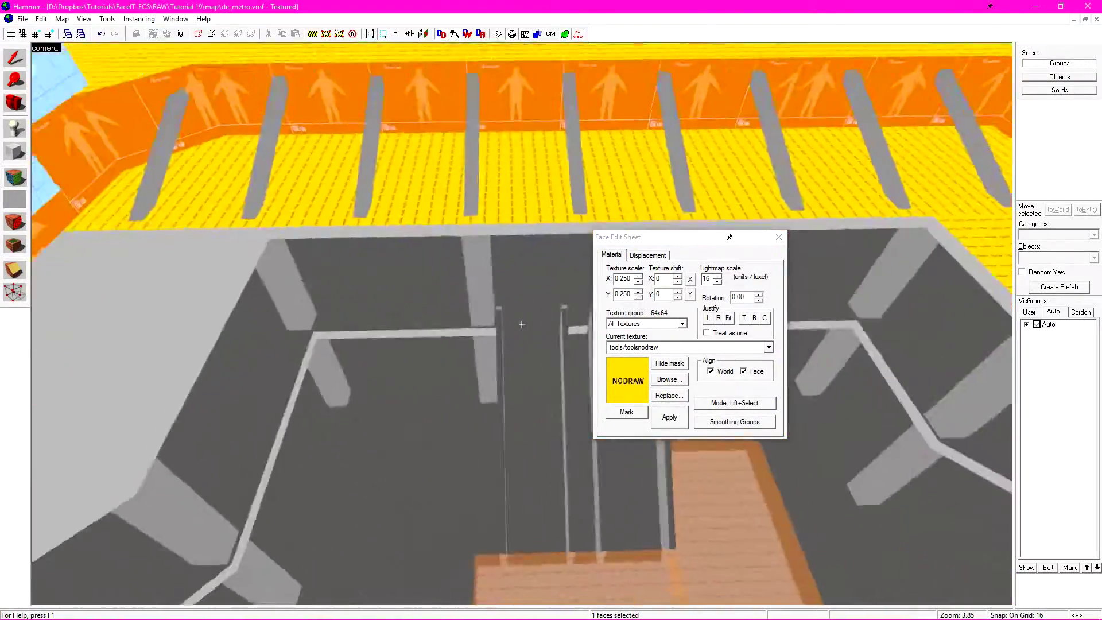
{"action": "key", "text": "w"}
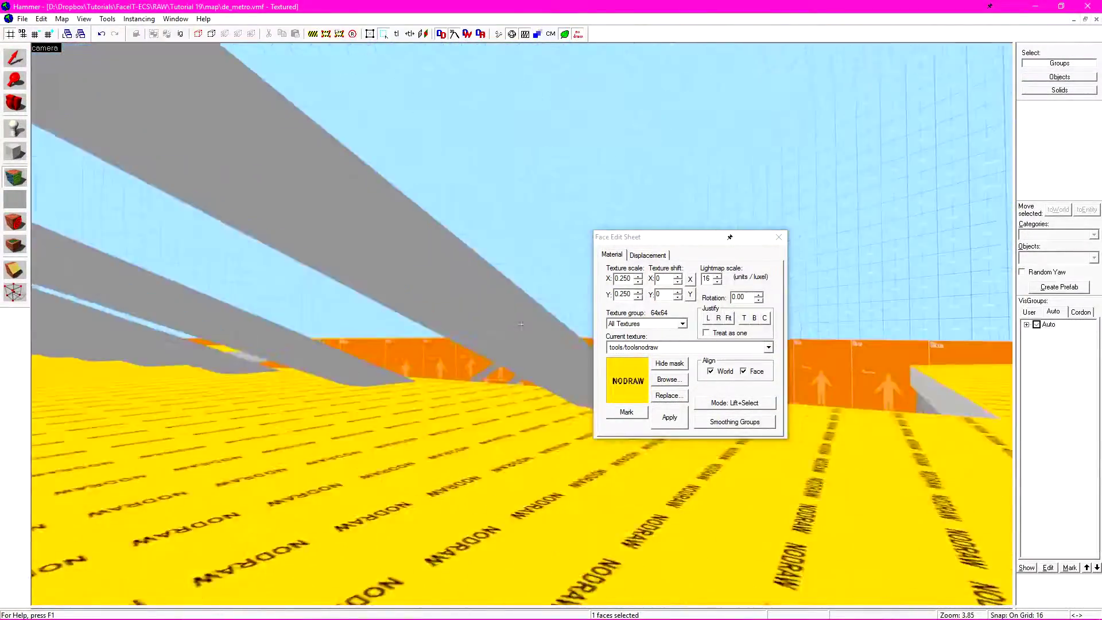
{"action": "key", "text": "w"}
{"action": "key", "text": "s"}
{"action": "key", "text": "z"}
{"action": "key", "text": "shift+s"}
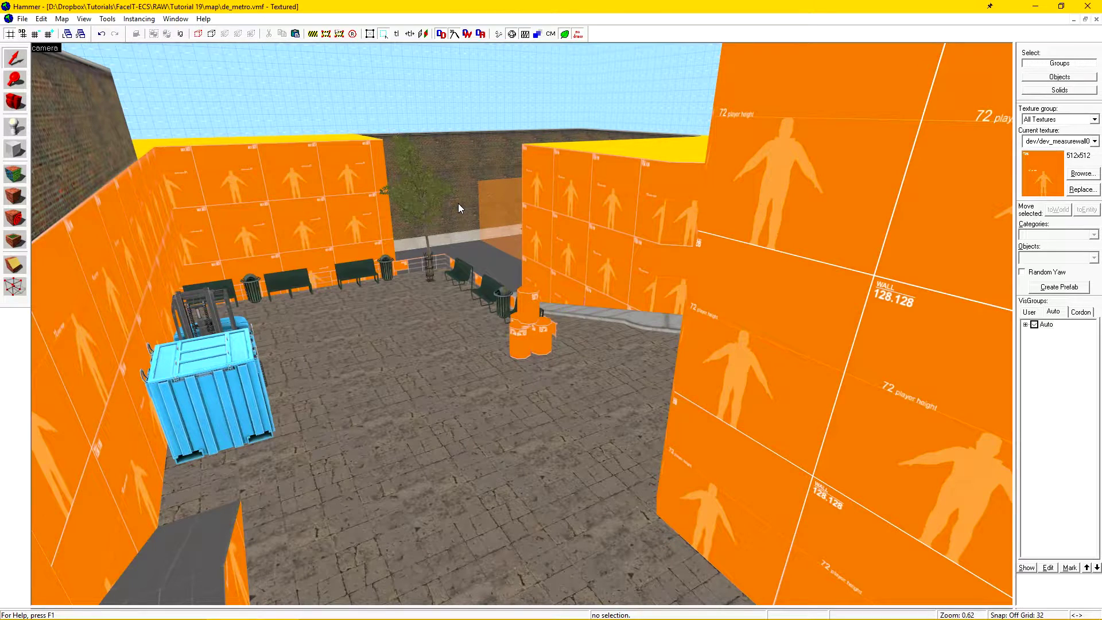
Fly through the paved courtyard with the benches and forklift, along the orange-walled street and into the checkered-floor hall
{"action": "key", "text": "z"}
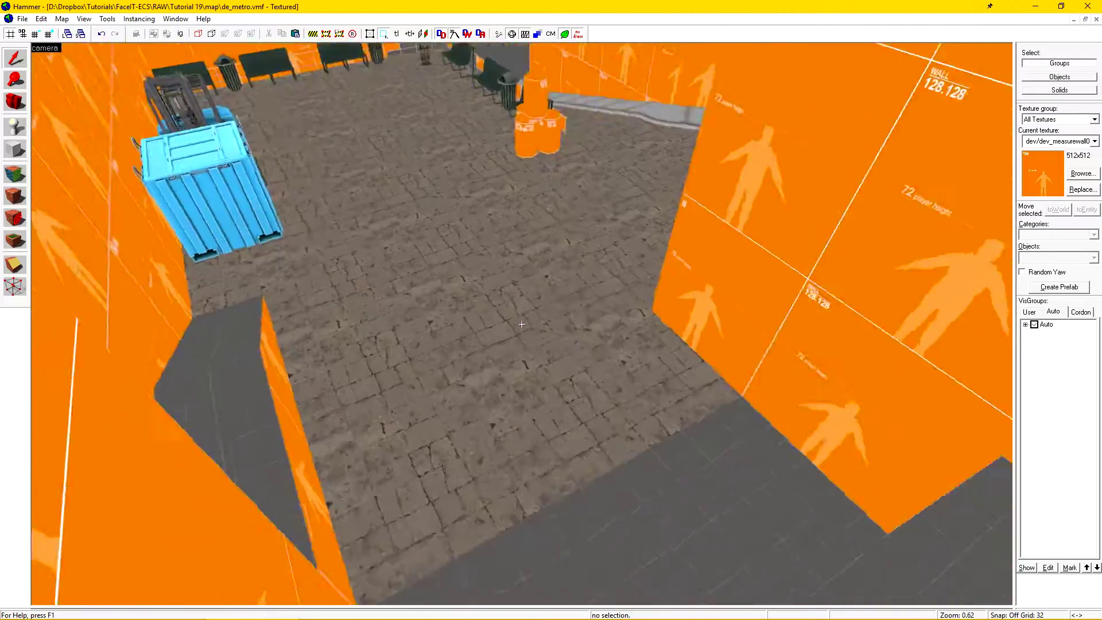
{"action": "key", "text": "d"}
{"action": "key", "text": "s"}
{"action": "key", "text": "z"}
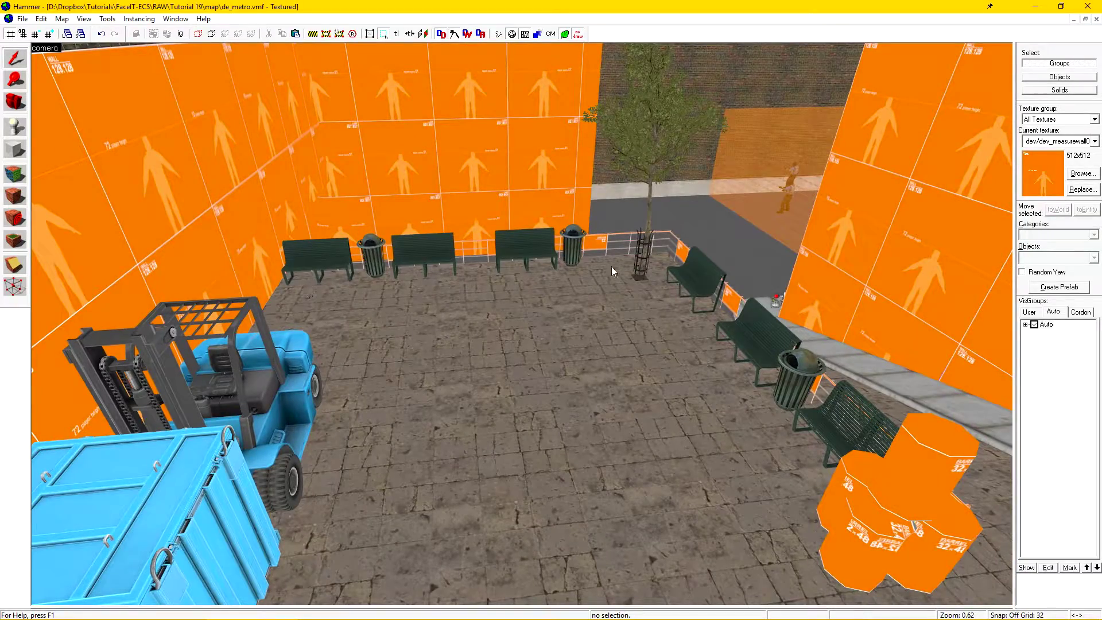
{"action": "key", "text": "z"}
{"action": "key", "text": "w"}
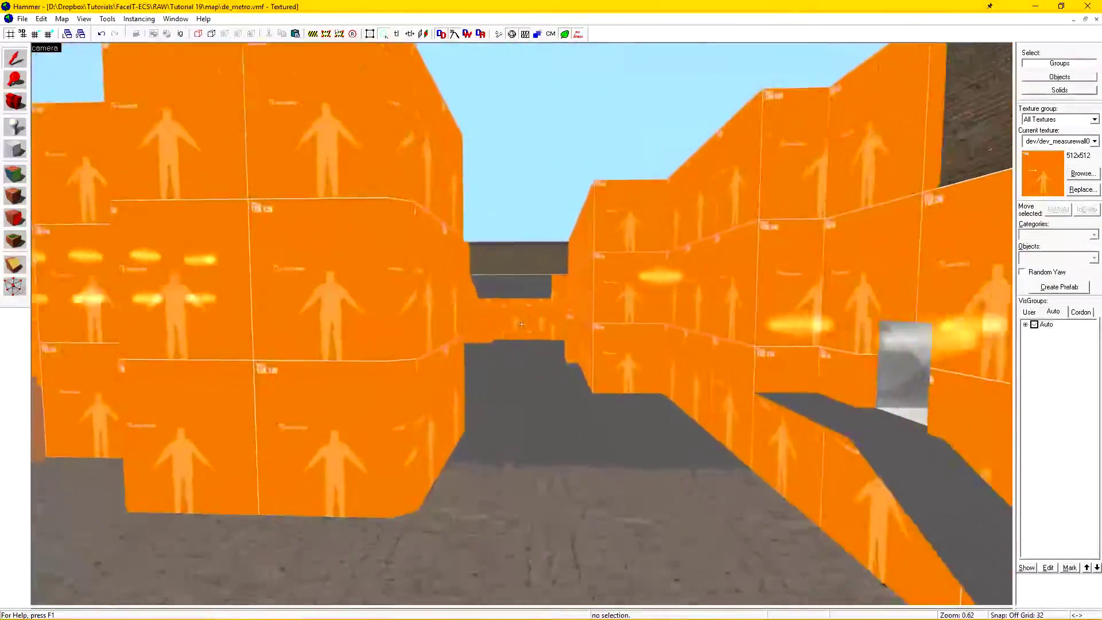
{"action": "key", "text": "w"}
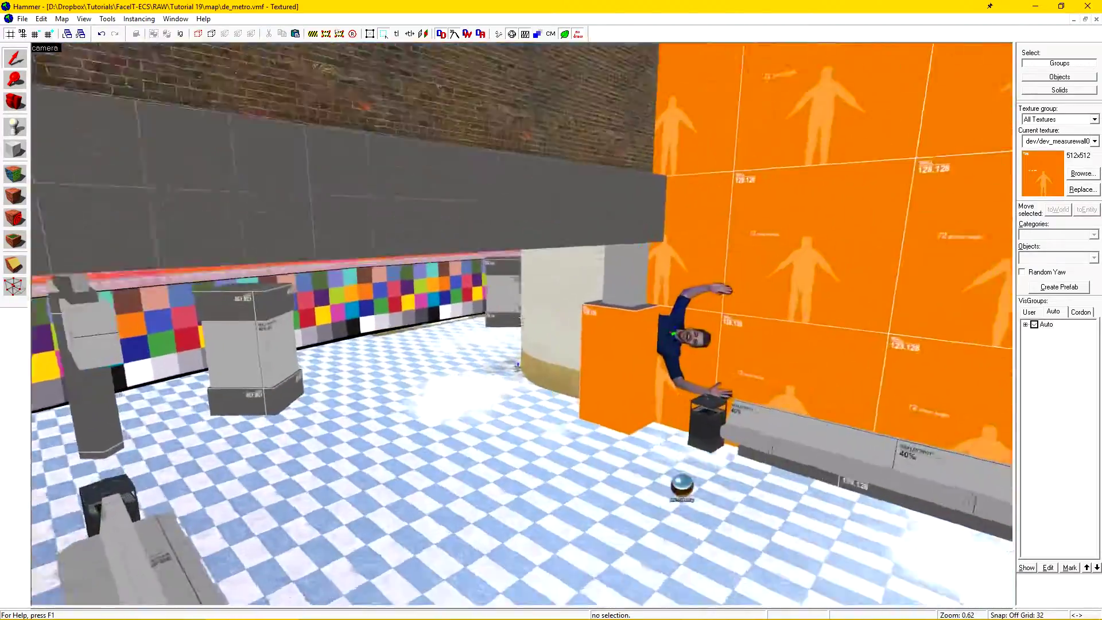
Select the garbage can prop at the base of the white wall in the checkered-floor hall
{"action": "key", "text": "w"}
{"action": "key", "text": "w"}
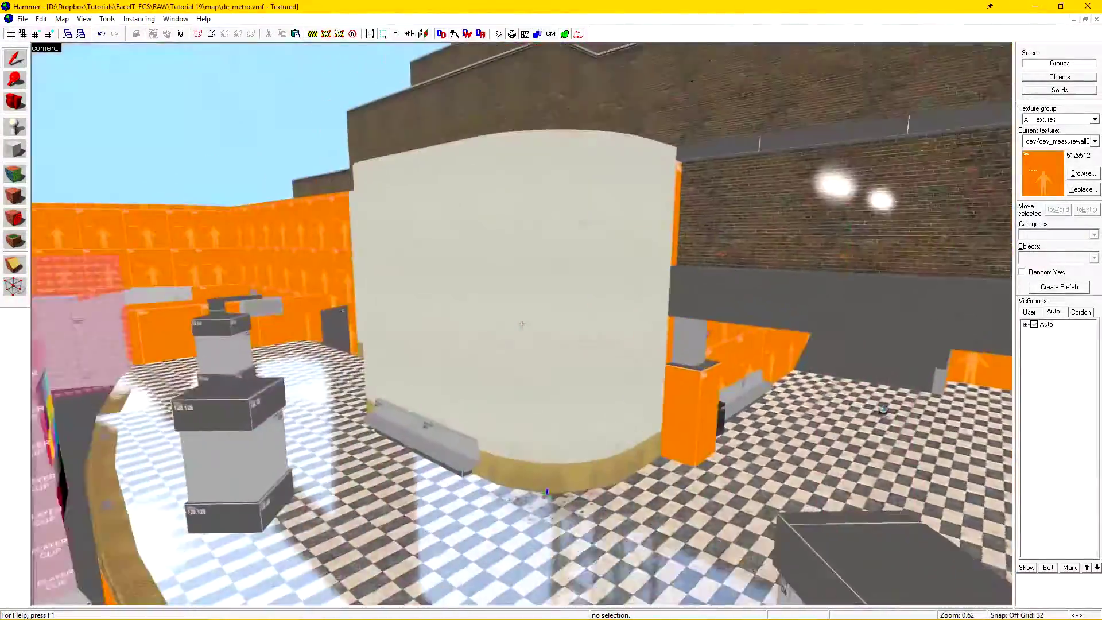
{"action": "key", "text": "s"}
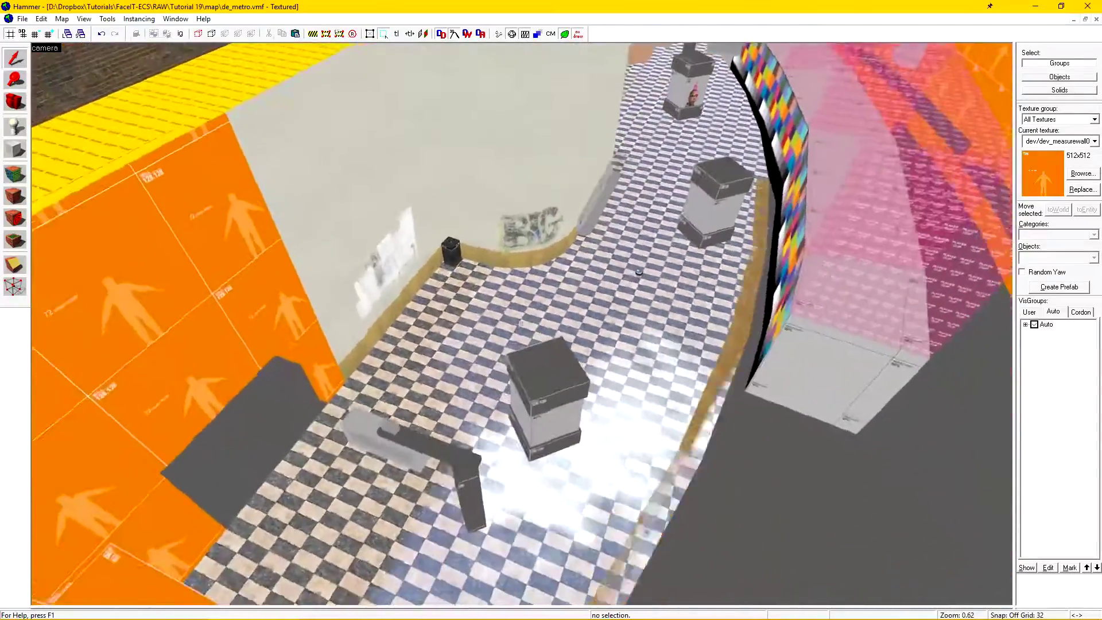
{"action": "key", "text": "d"}
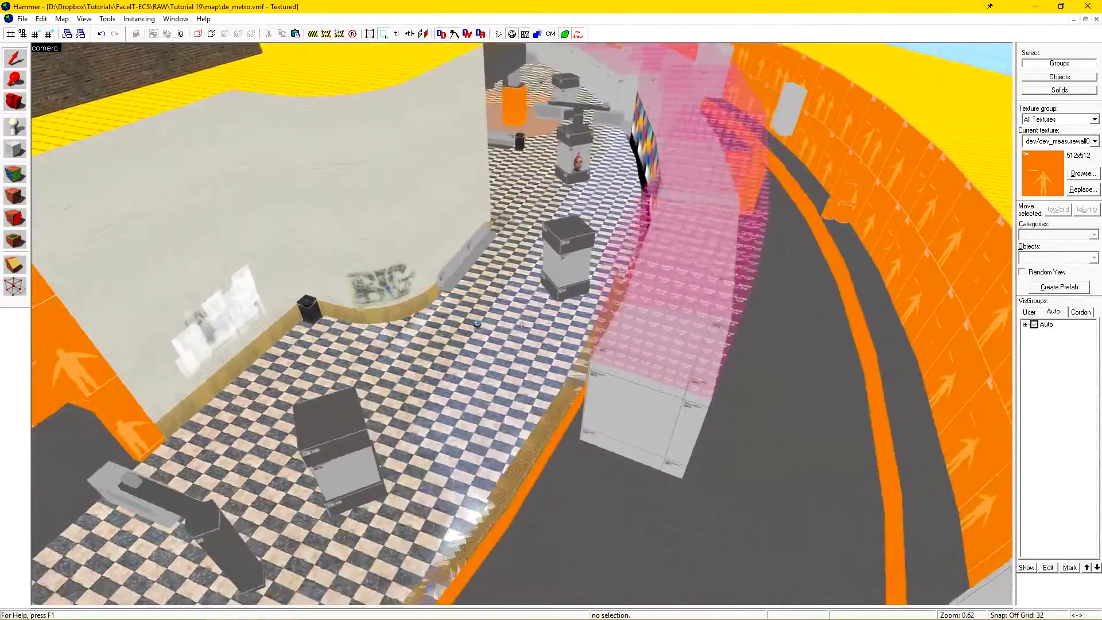
{"action": "key", "text": "z"}
{"action": "left_click", "coordinate": [488, 265]}
{"action": "key", "text": "s"}
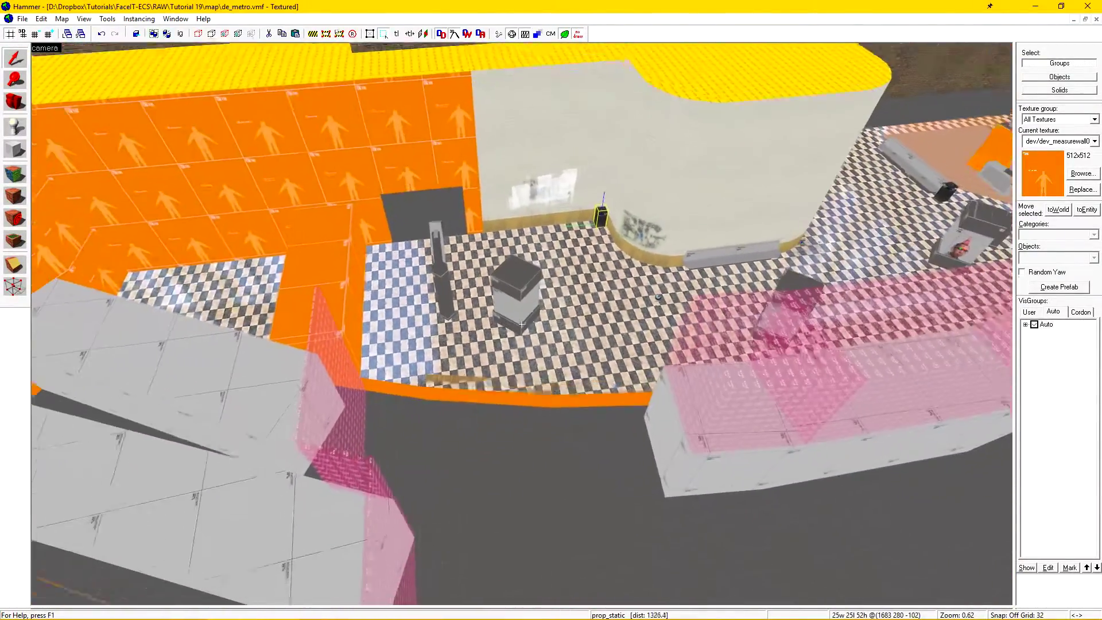
Open the object properties of the garbage can prop and move the window so the can stays in view
{"action": "key", "text": "s"}
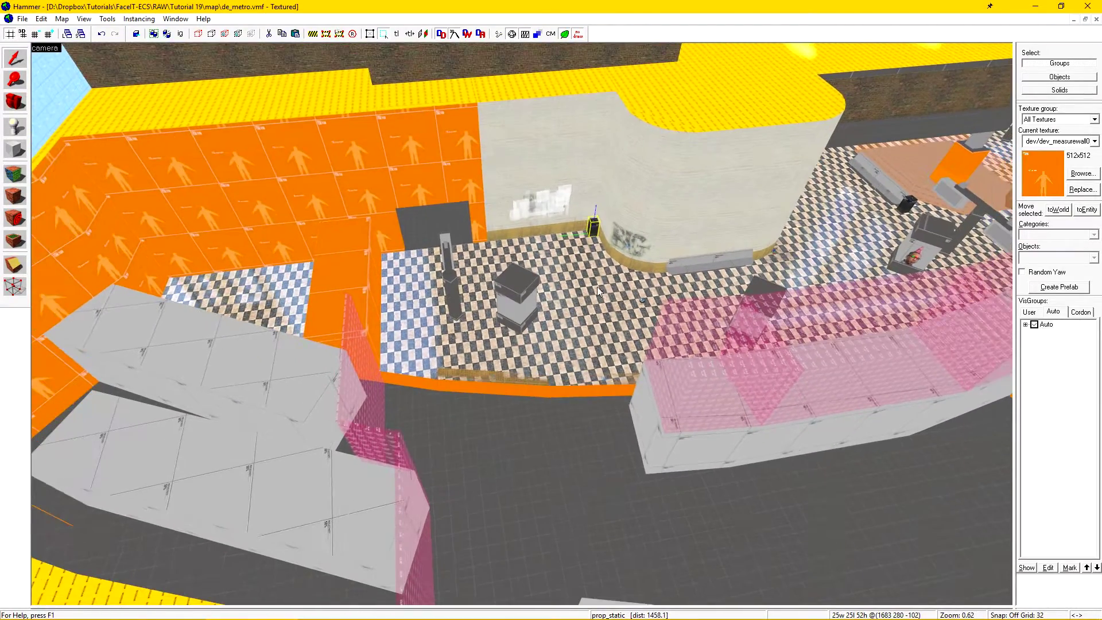
{"action": "key", "text": "z"}
{"action": "key", "text": "z"}
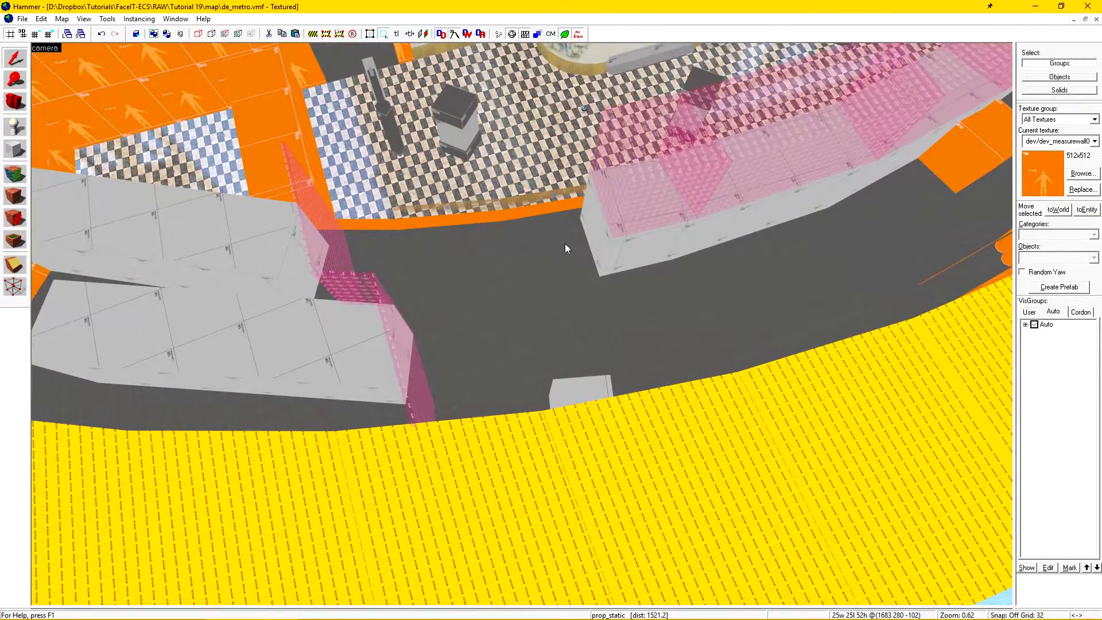
{"action": "key", "text": "w"}
{"action": "key", "text": "a"}
{"action": "key", "text": "z"}
{"action": "key", "text": "z"}
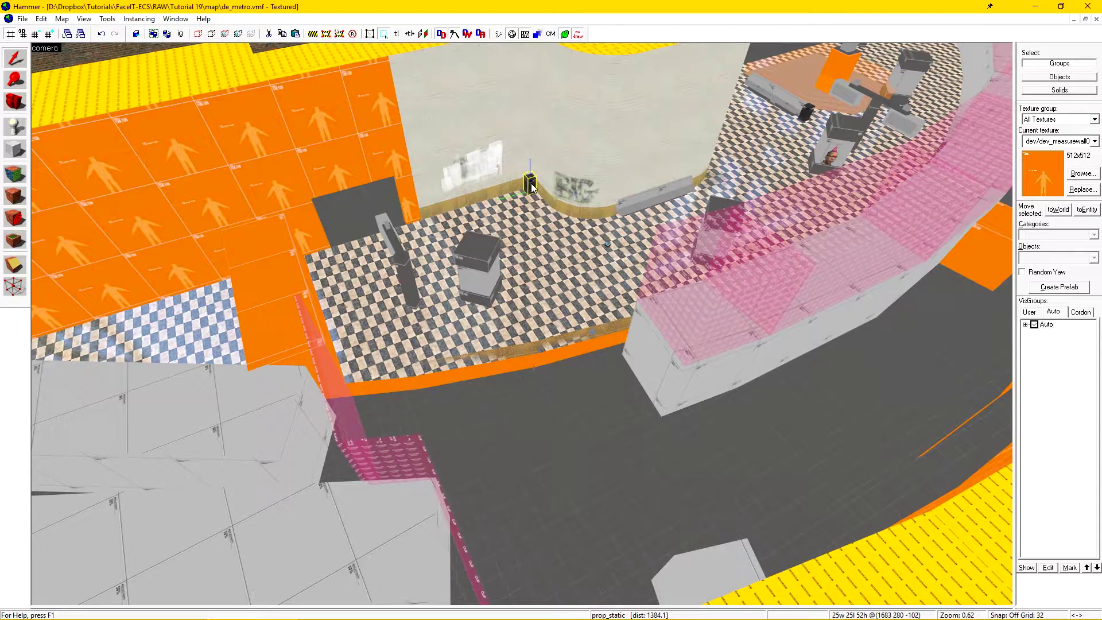
{"action": "double_click", "coordinate": [532, 188]}
{"action": "left_click_drag", "start_coordinate": [516, 146], "coordinate": [818, 93]}
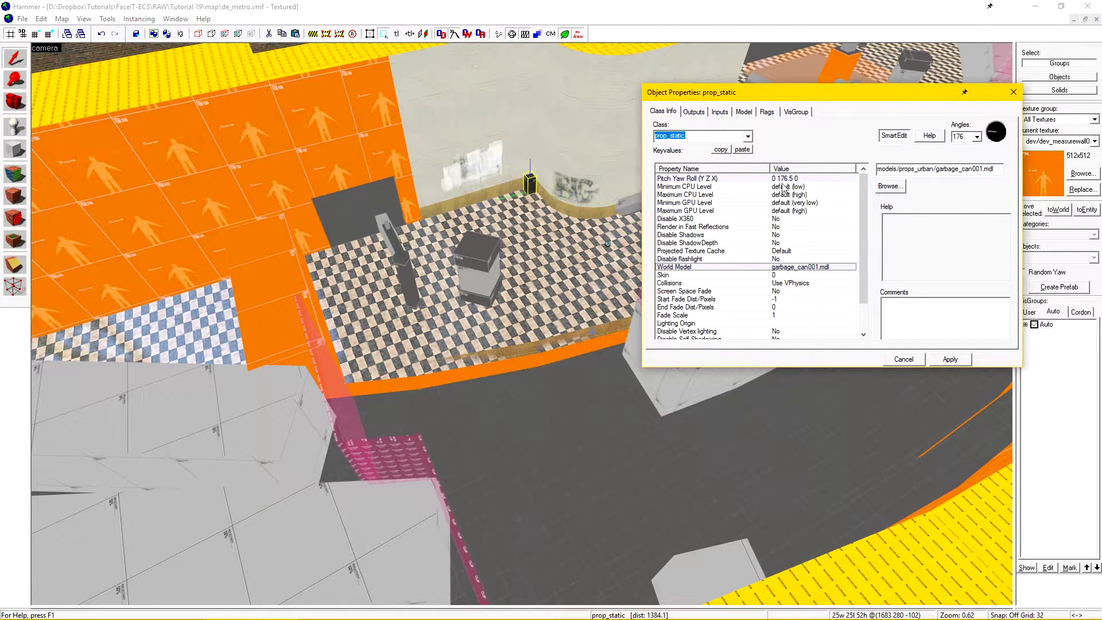
Set the garbage can's Start Fade Dist/Pixels to 1030 and apply the change
{"action": "left_click", "coordinate": [674, 301]}
{"action": "key", "text": "z"}
{"action": "key", "text": "w"}
{"action": "key", "text": "z"}
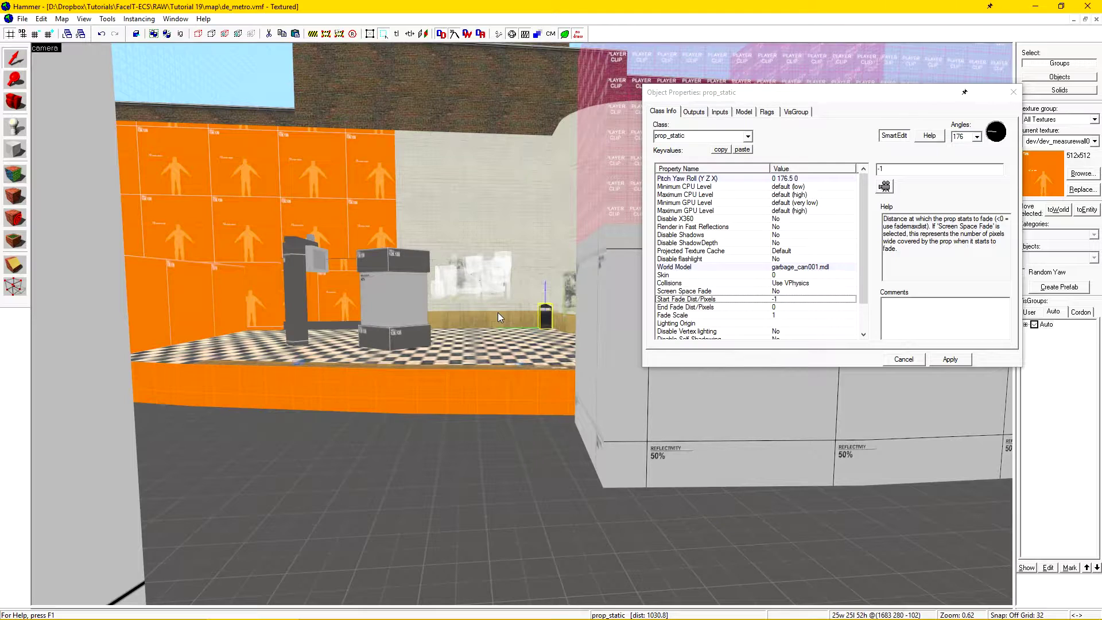
{"action": "double_click", "coordinate": [890, 169]}
{"action": "type", "text": "1030"}
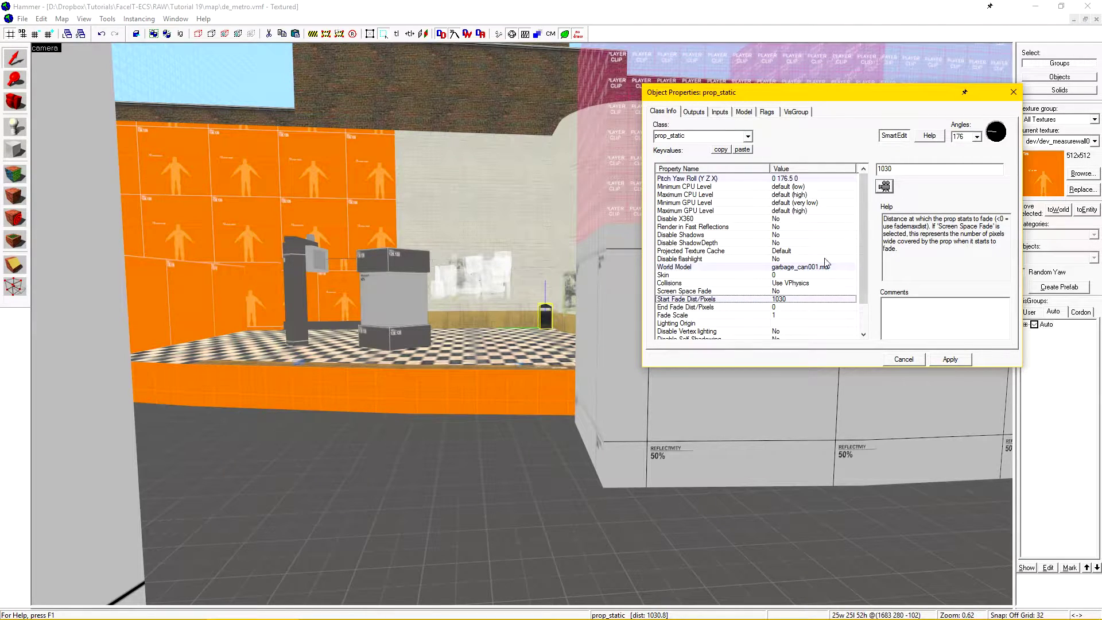
{"action": "key", "text": "z"}
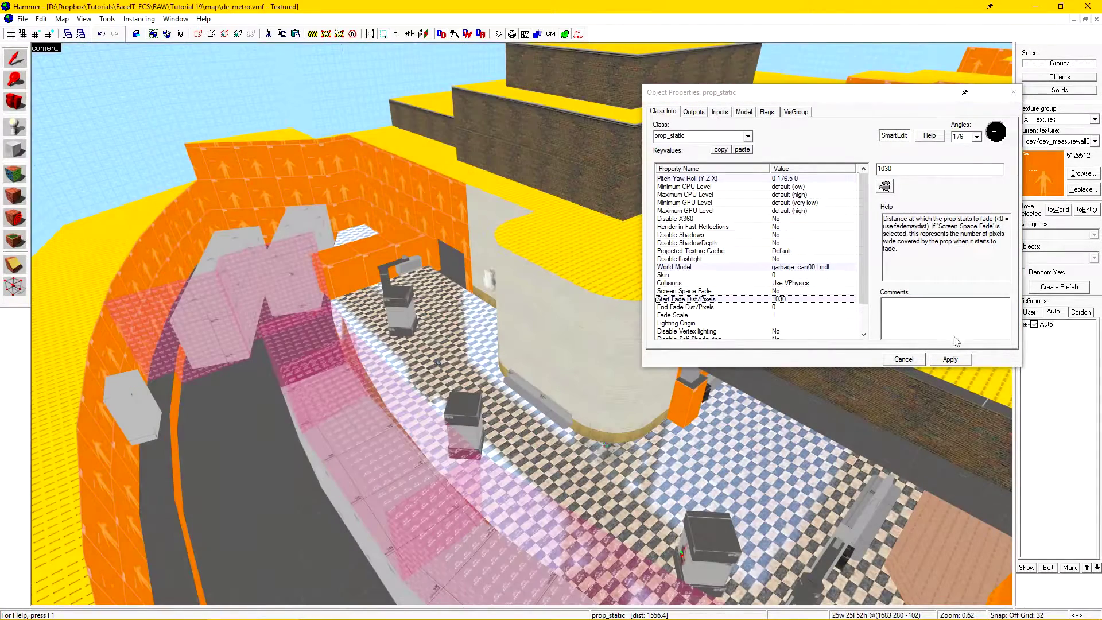
{"action": "left_click", "coordinate": [963, 361]}
Examine the garbage can's start fade radius in the 3D view and, with the four-view layout centered on the prop, in the top view
{"action": "key", "text": "z"}
{"action": "key", "text": "a"}
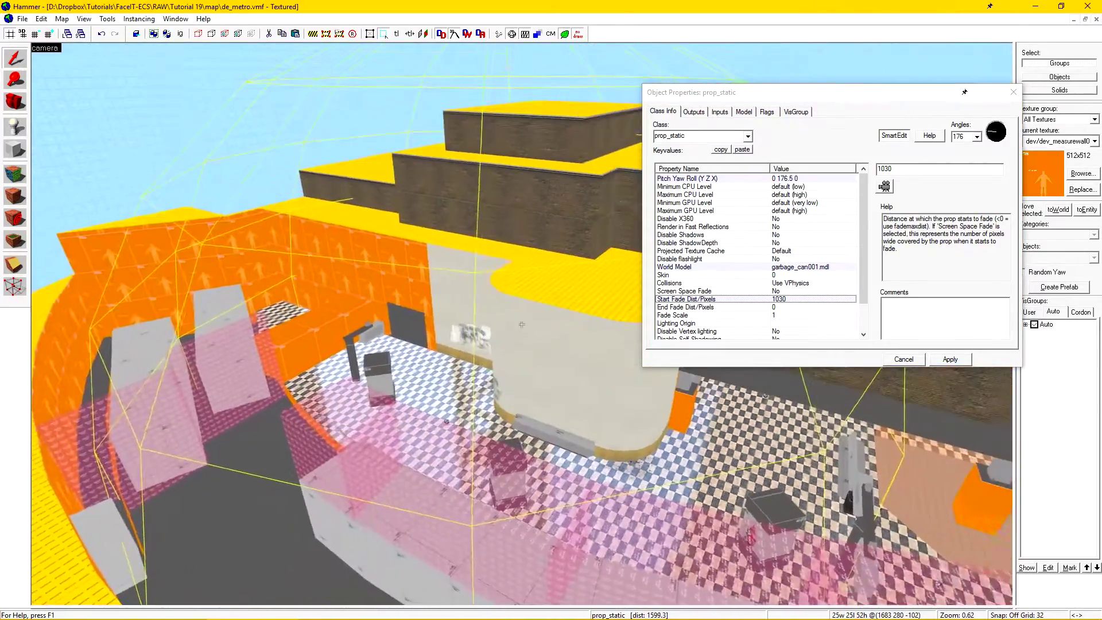
{"action": "key", "text": "a"}
{"action": "key", "text": "s"}
{"action": "key", "text": "w"}
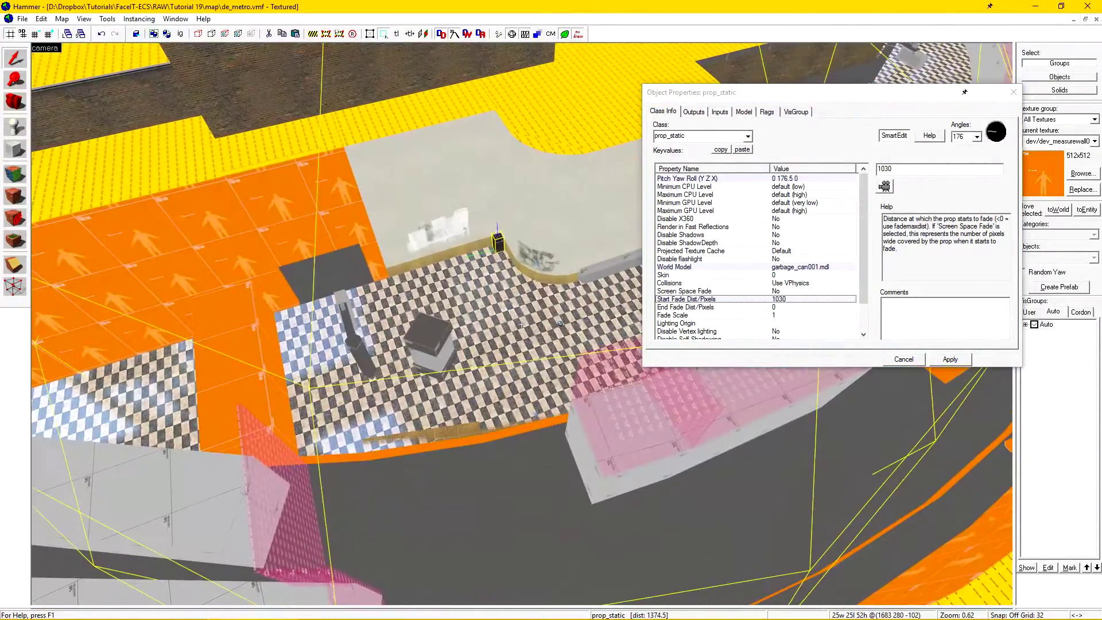
{"action": "key", "text": "shift+z"}
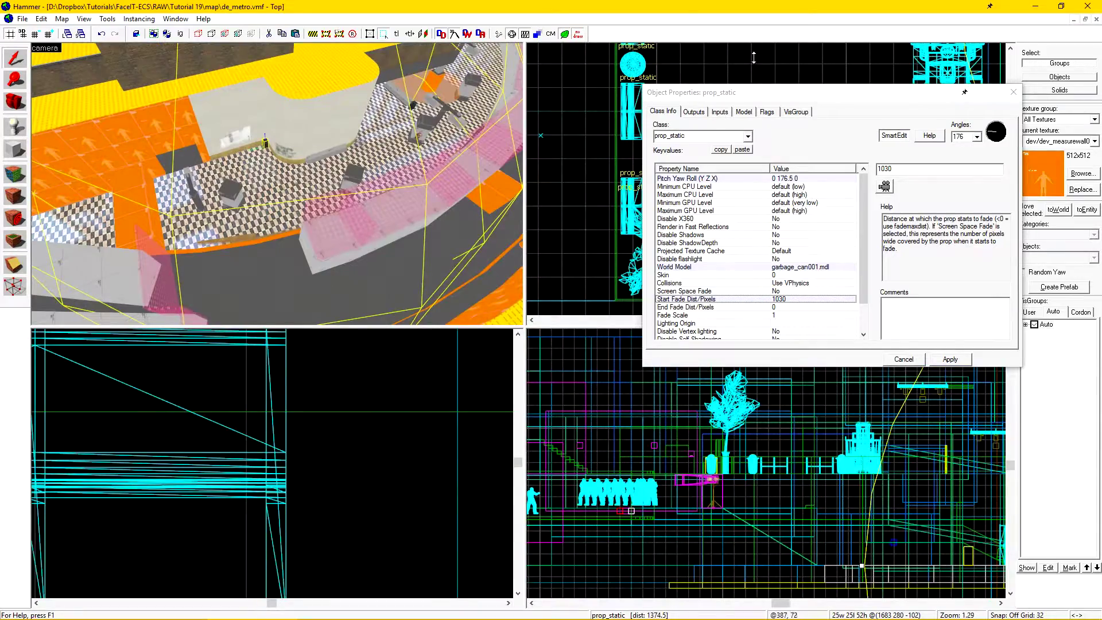
{"action": "left_click_drag", "start_coordinate": [770, 95], "coordinate": [443, 314]}
{"action": "scroll", "coordinate": [797, 194], "scroll_direction": "down", "scroll_amount": 8}
{"action": "key", "text": "ctrl+e"}
{"action": "scroll", "coordinate": [768, 171], "scroll_direction": "up", "scroll_amount": 6}
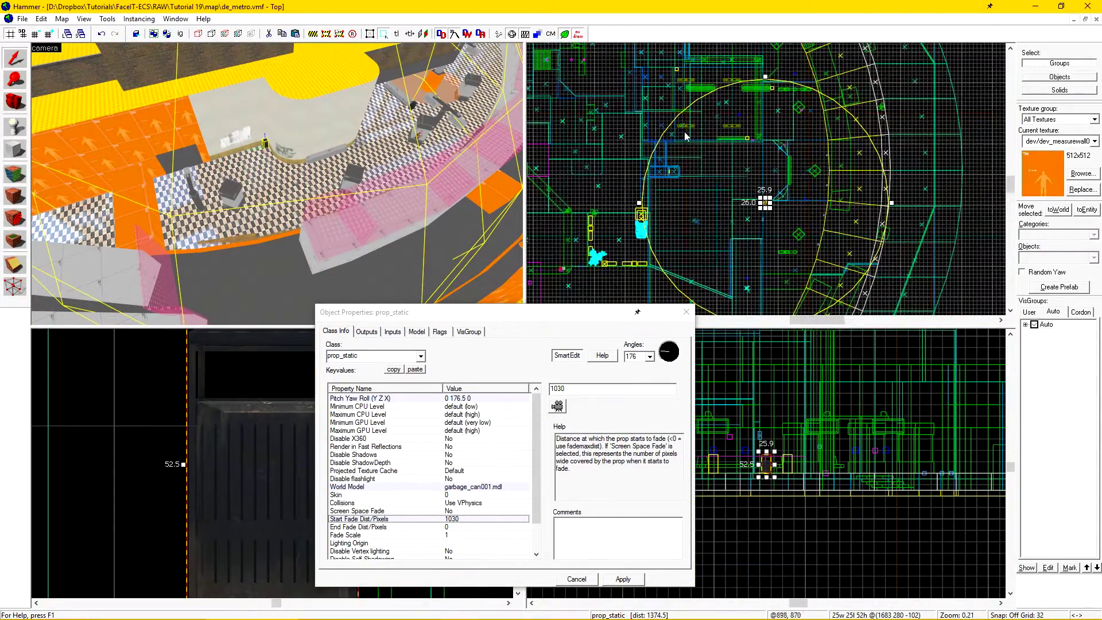
{"action": "key", "text": "z"}
{"action": "key", "text": "a"}
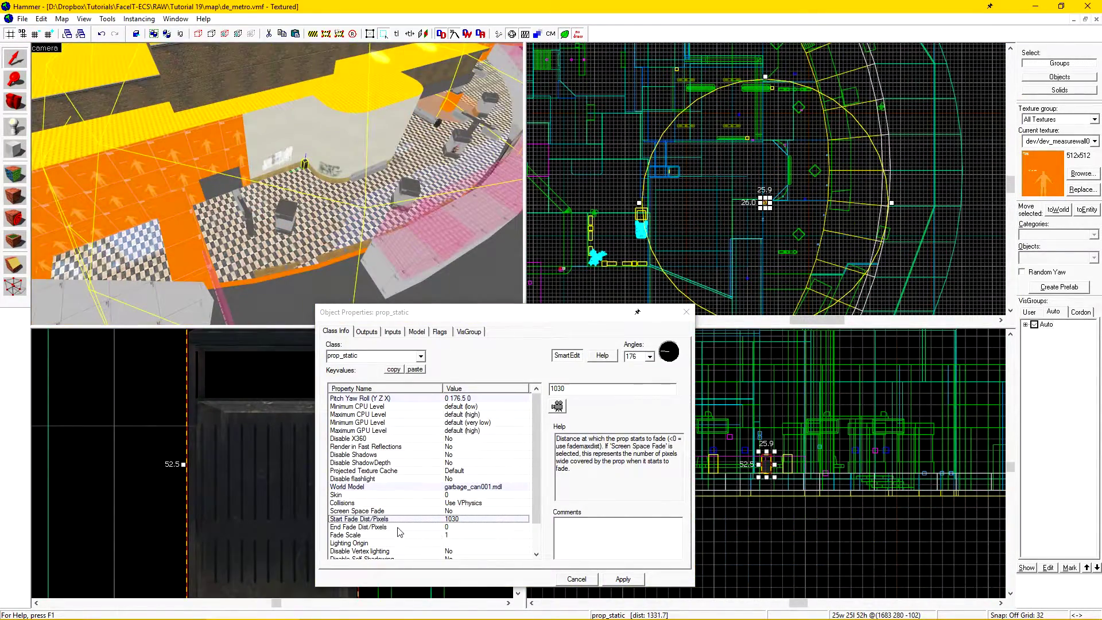
Set the garbage can's End Fade Dist/Pixels to 1080 and apply the change
{"action": "left_click", "coordinate": [361, 527]}
{"action": "double_click", "coordinate": [578, 390]}
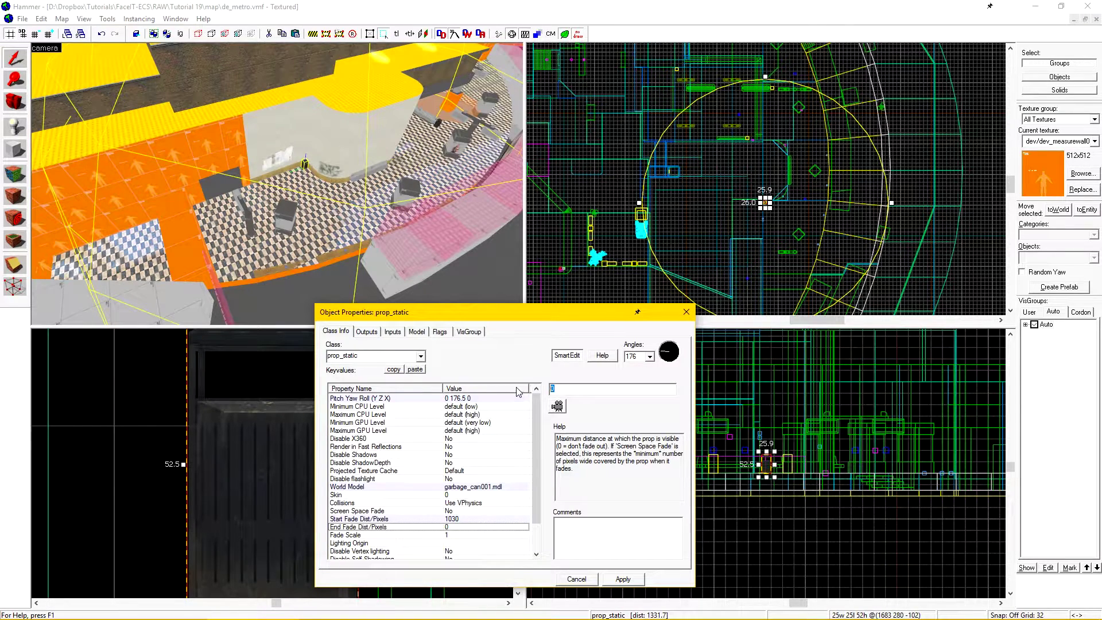
{"action": "type", "text": "1080"}
{"action": "left_click", "coordinate": [623, 579]}
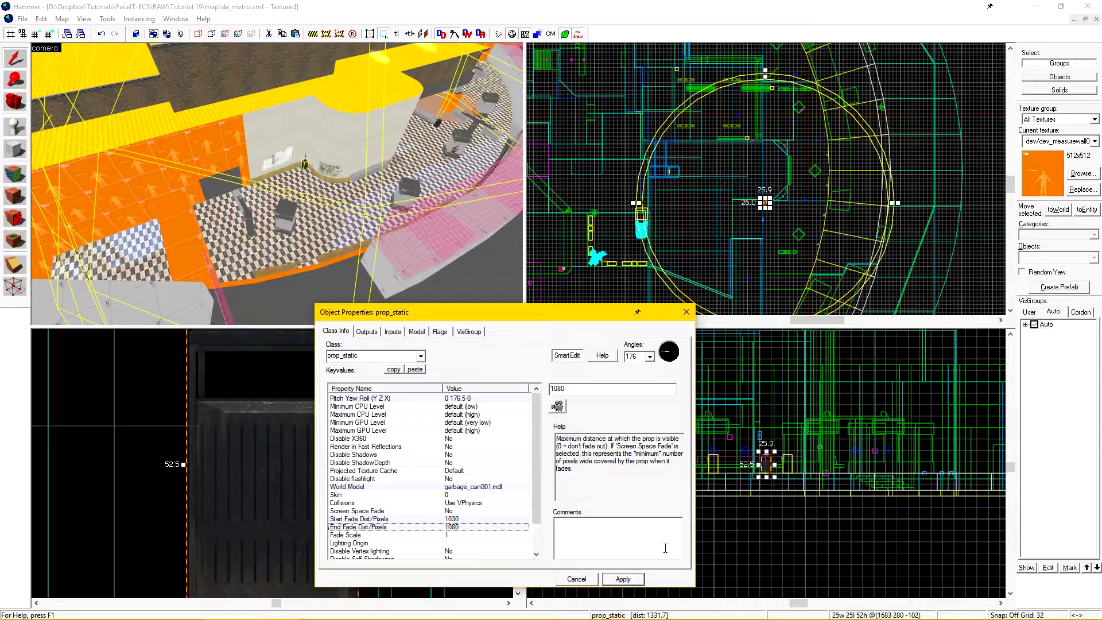
Close the garbage can's properties and select both paint buckets in the debris beside the green dumpster
{"action": "key", "text": "w"}
{"action": "key", "text": "z"}
{"action": "key", "text": "z"}
{"action": "key", "text": "w"}
{"action": "key", "text": "z"}
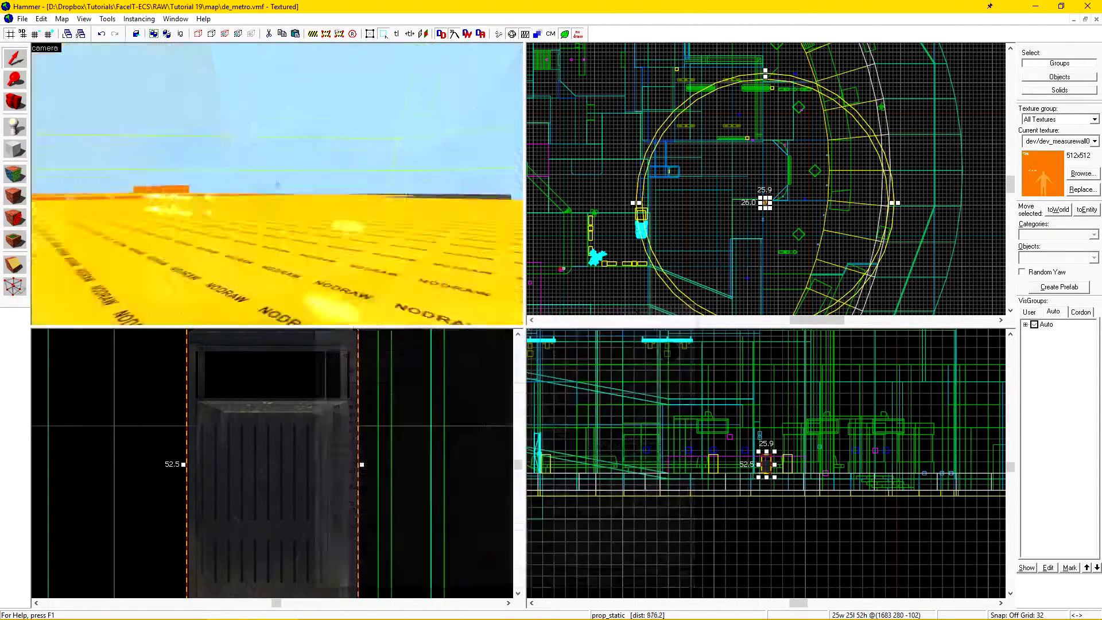
{"action": "key", "text": "w"}
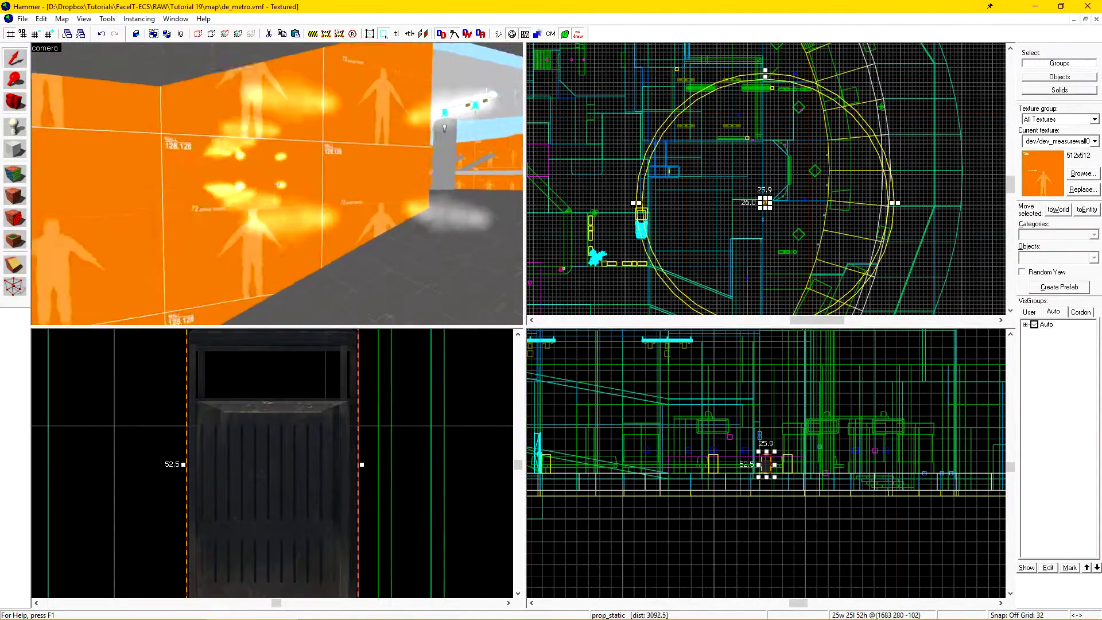
{"action": "key", "text": "w"}
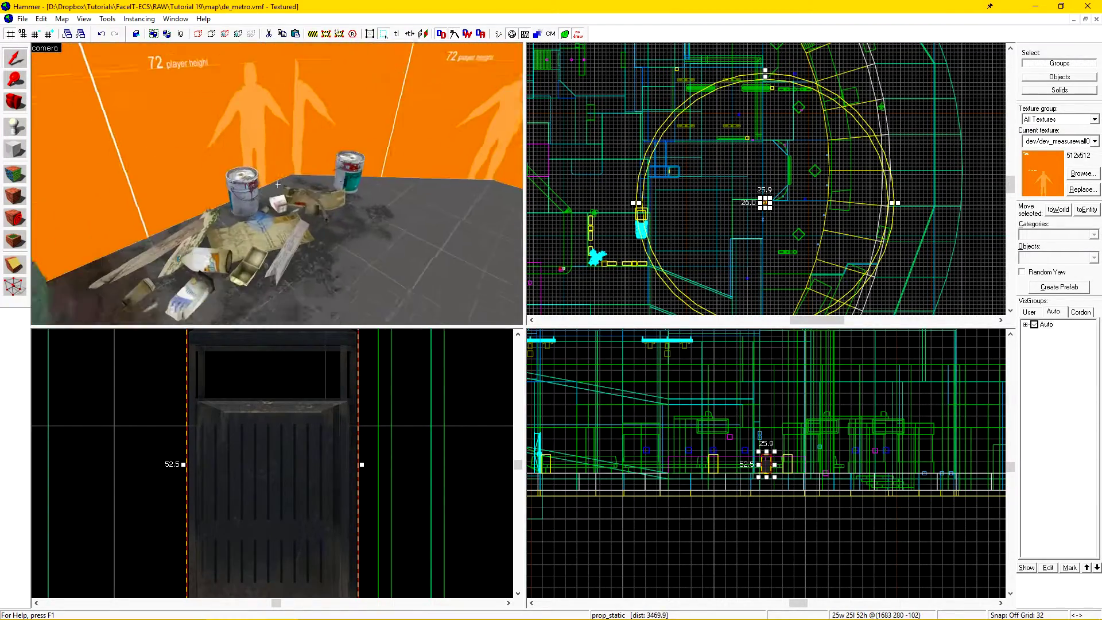
{"action": "key", "text": "z"}
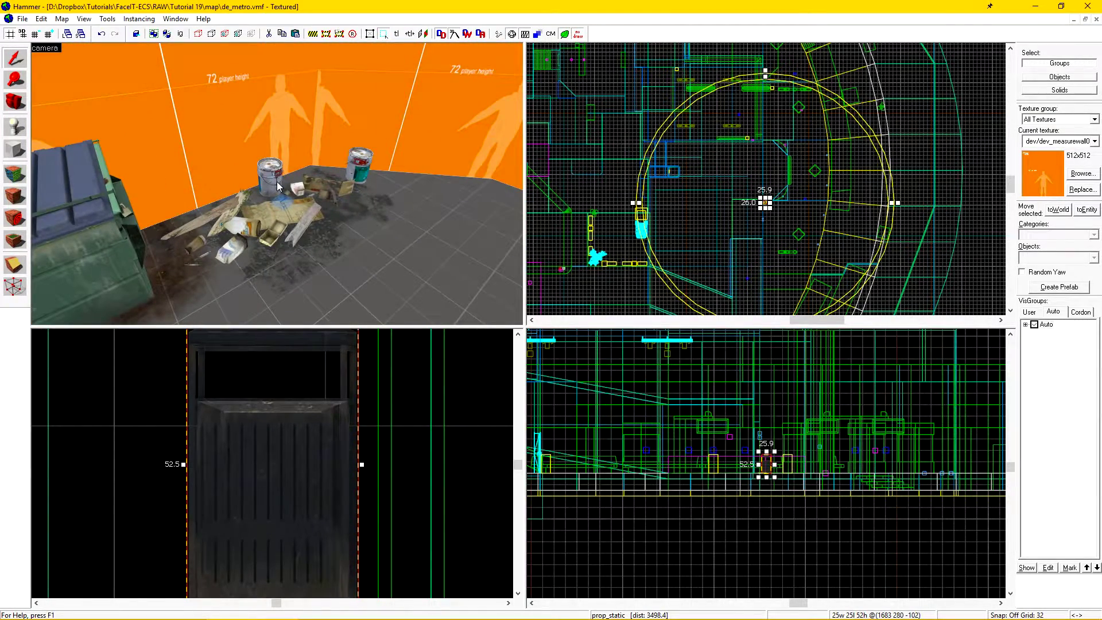
{"action": "left_click", "coordinate": [277, 186]}
{"action": "left_click", "coordinate": [361, 165], "text": "ctrl"}
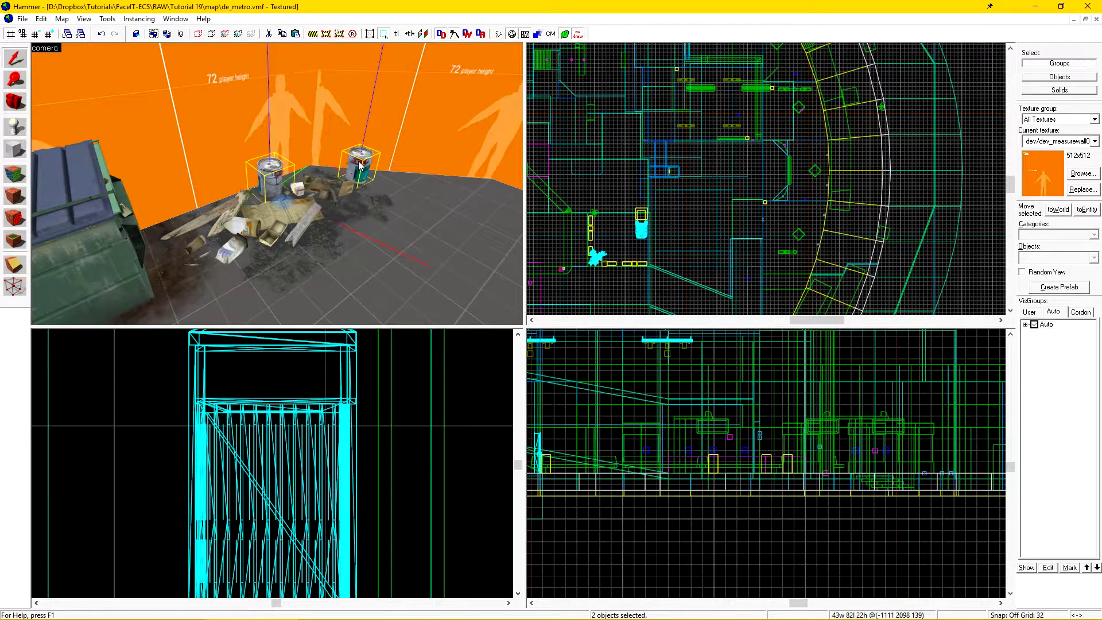
Set Start Fade Dist to 900 and End Fade Dist to 950 for both paint buckets, apply, and close the properties
{"action": "key", "text": "alt+Return"}
{"action": "left_click_drag", "start_coordinate": [523, 309], "coordinate": [650, 156]}
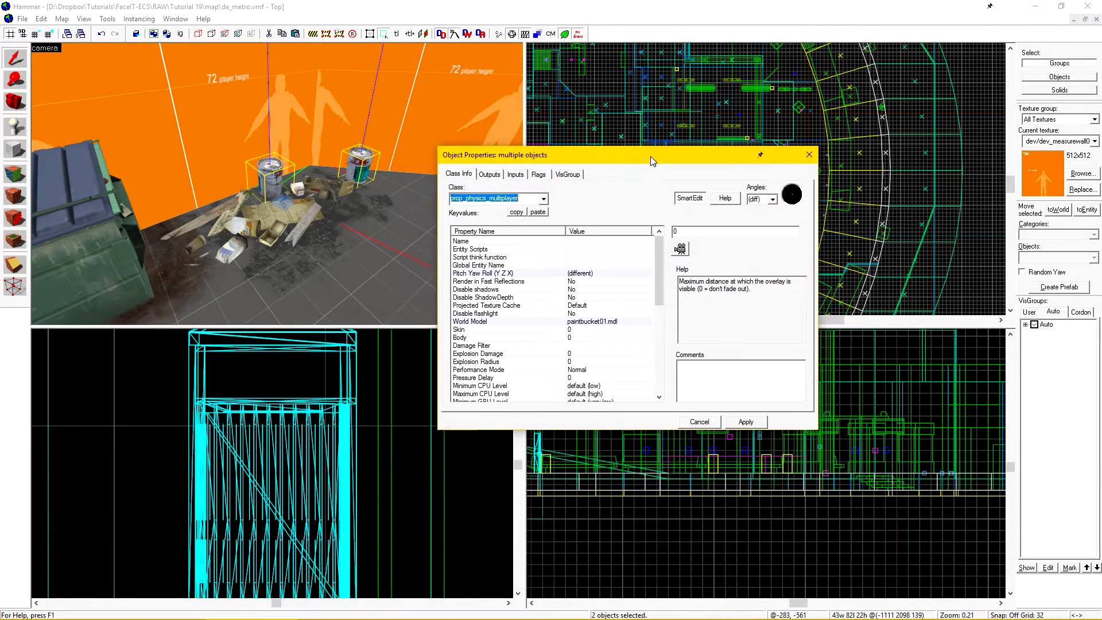
{"action": "scroll", "coordinate": [496, 321], "scroll_direction": "down", "scroll_amount": 7}
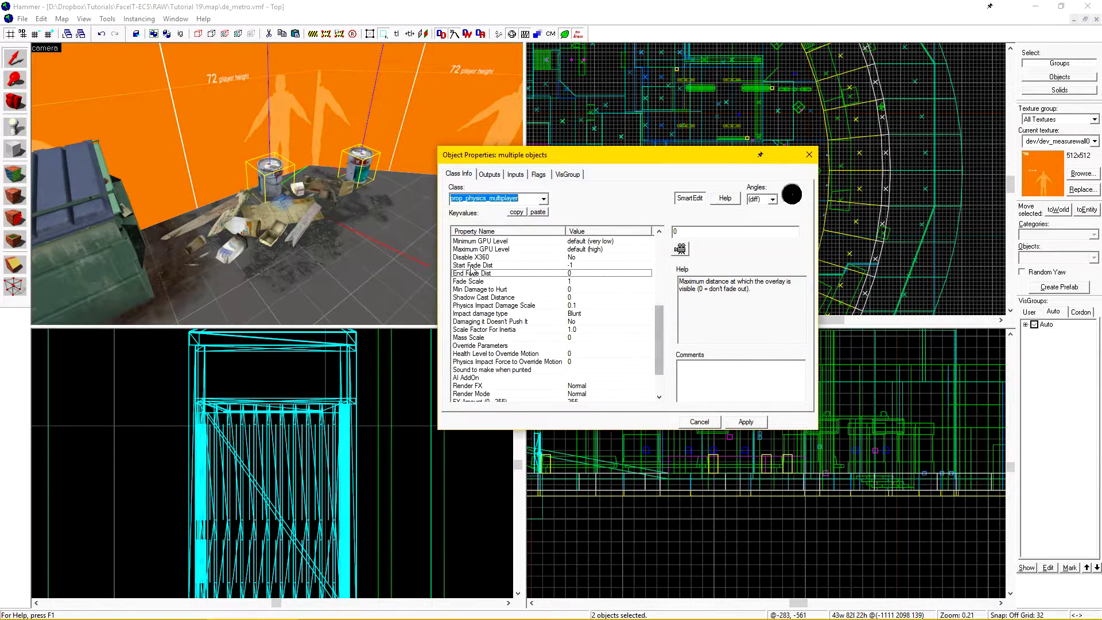
{"action": "left_click", "coordinate": [480, 265]}
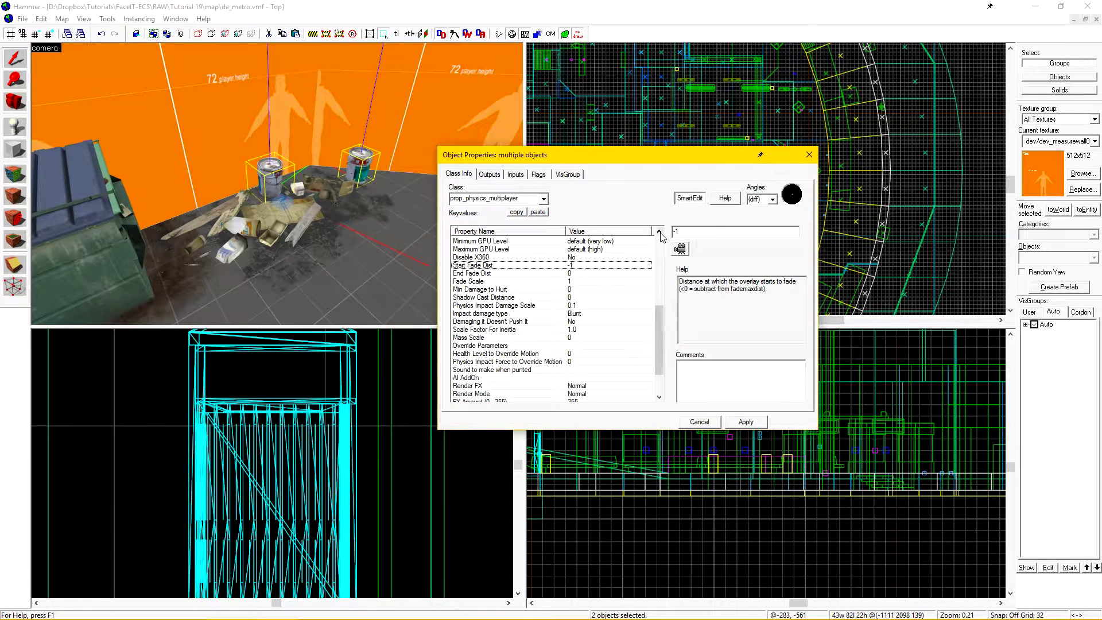
{"action": "type", "text": "9+"}
{"action": "type", "text": "00"}
{"action": "key", "text": "Return"}
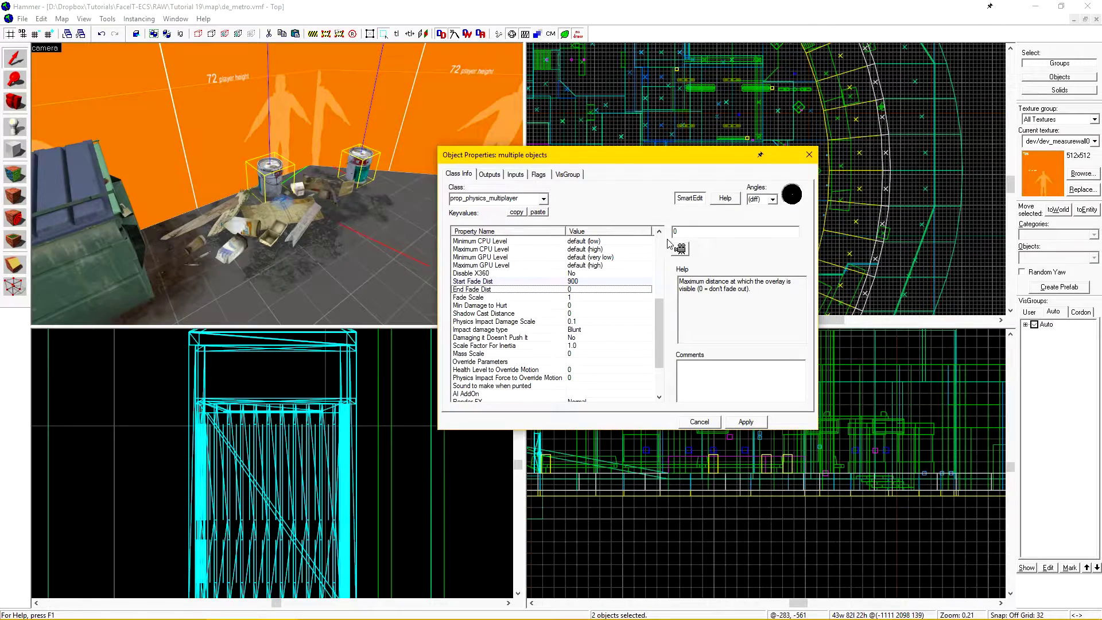
{"action": "type", "text": "950"}
{"action": "left_click", "coordinate": [745, 422]}
{"action": "left_click", "coordinate": [699, 422]}
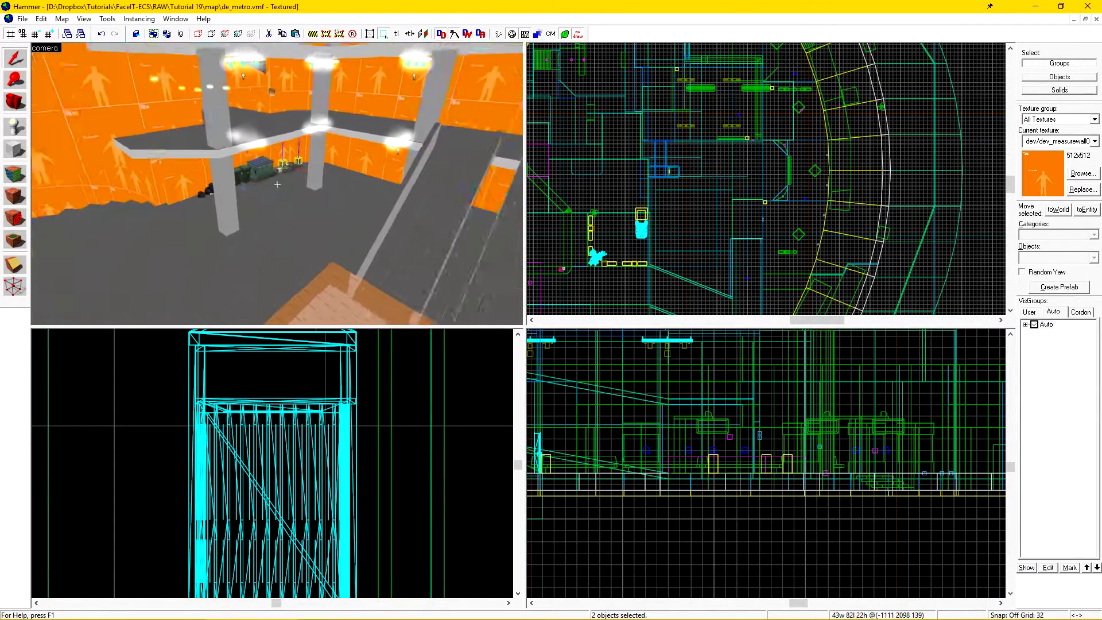
Check the paint buckets' fade radius circles in the top view and 3D view, and clear the selection
{"action": "scroll", "coordinate": [834, 183], "scroll_direction": "down", "scroll_amount": 5}
{"action": "scroll", "coordinate": [692, 75], "scroll_direction": "up", "scroll_amount": 5}
{"action": "middle_click_drag", "start_coordinate": [669, 91], "coordinate": [698, 120]}
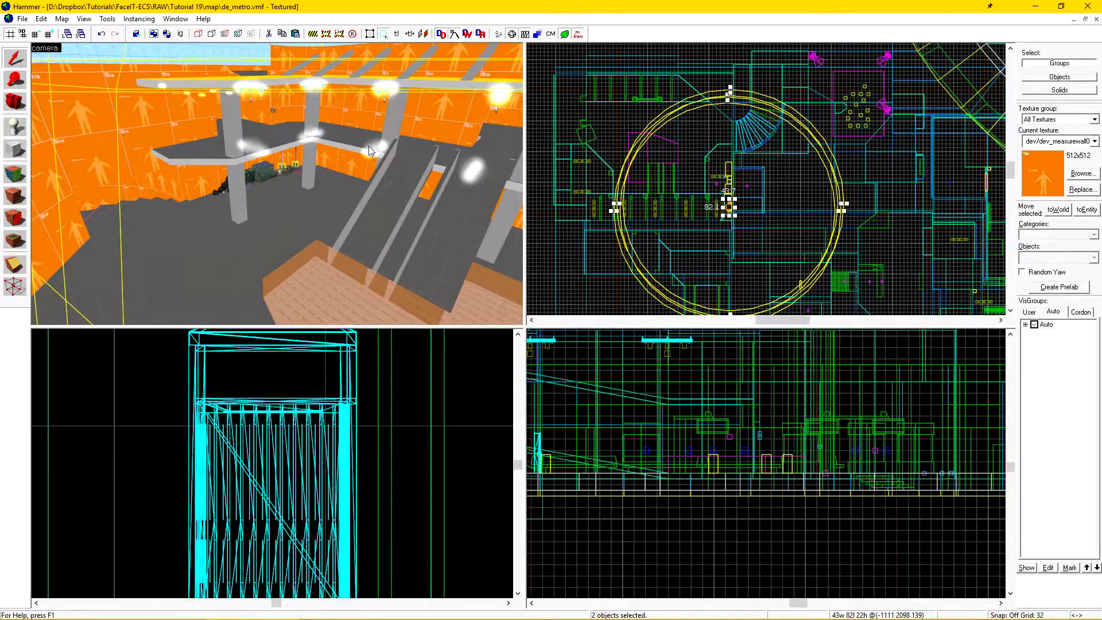
{"action": "scroll", "coordinate": [338, 147], "scroll_direction": "up", "scroll_amount": 1}
{"action": "scroll", "coordinate": [338, 146], "scroll_direction": "up", "scroll_amount": 3}
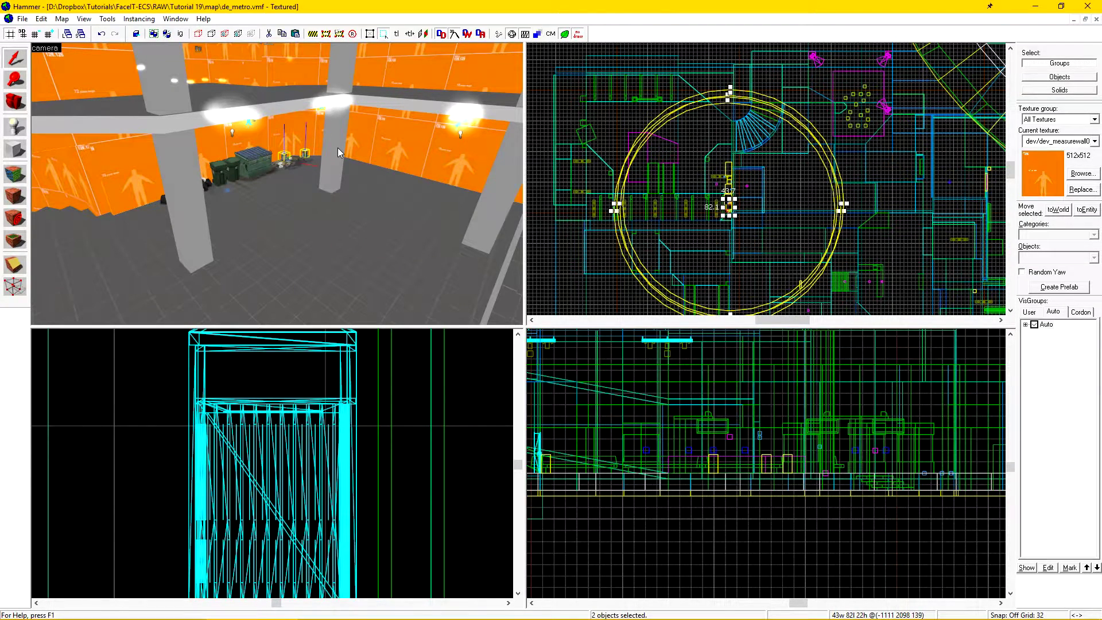
{"action": "left_click", "coordinate": [688, 222]}
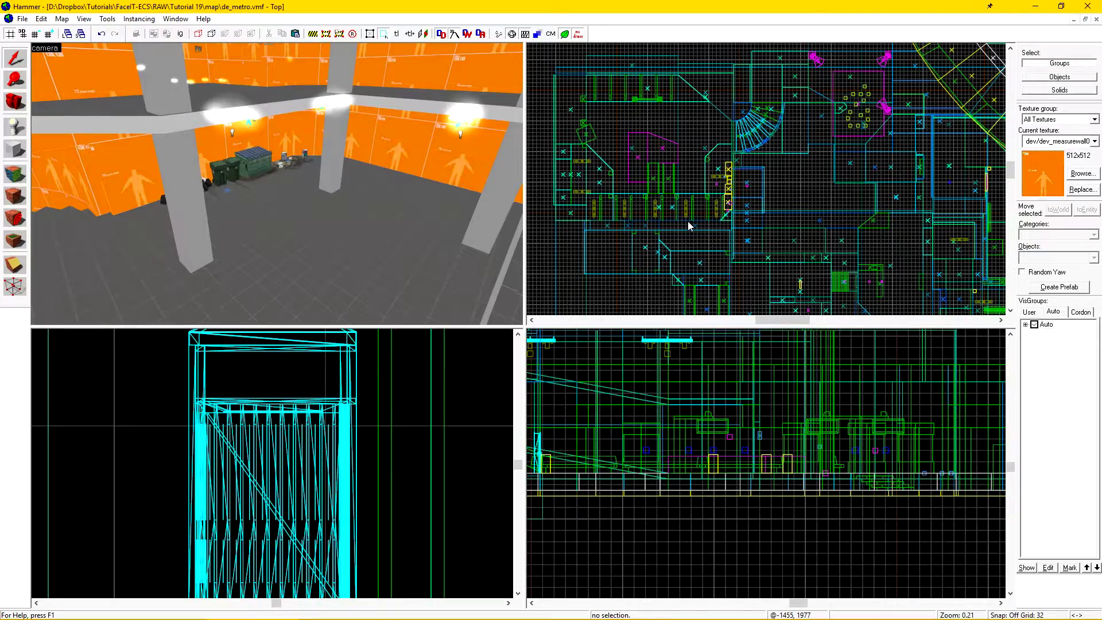
Switch to de_metro running in Counter-Strike: Global Offensive and walk up to the garbage can to check its fading in the hall
{"action": "key", "text": "F9"}
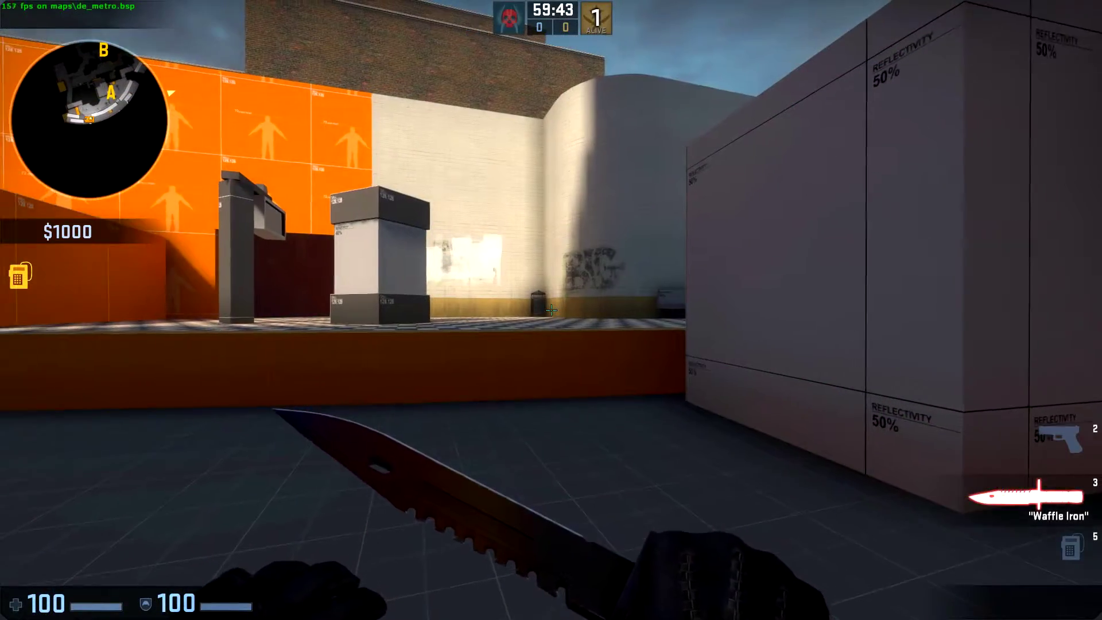
{"action": "key", "text": "w"}
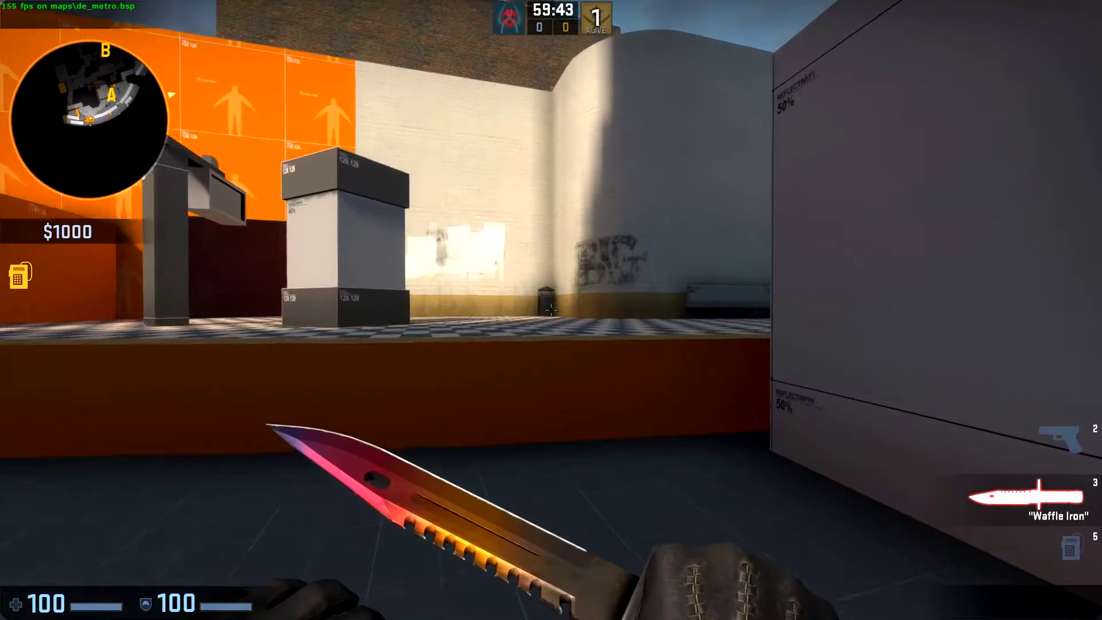
{"action": "key", "text": "w"}
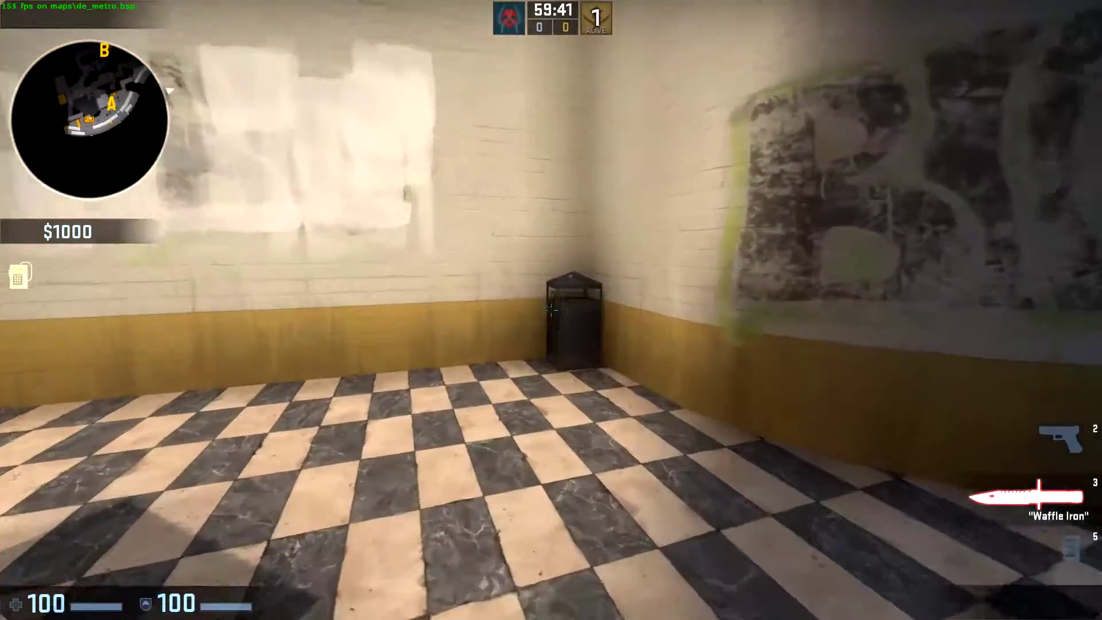
{"action": "key", "text": "w"}
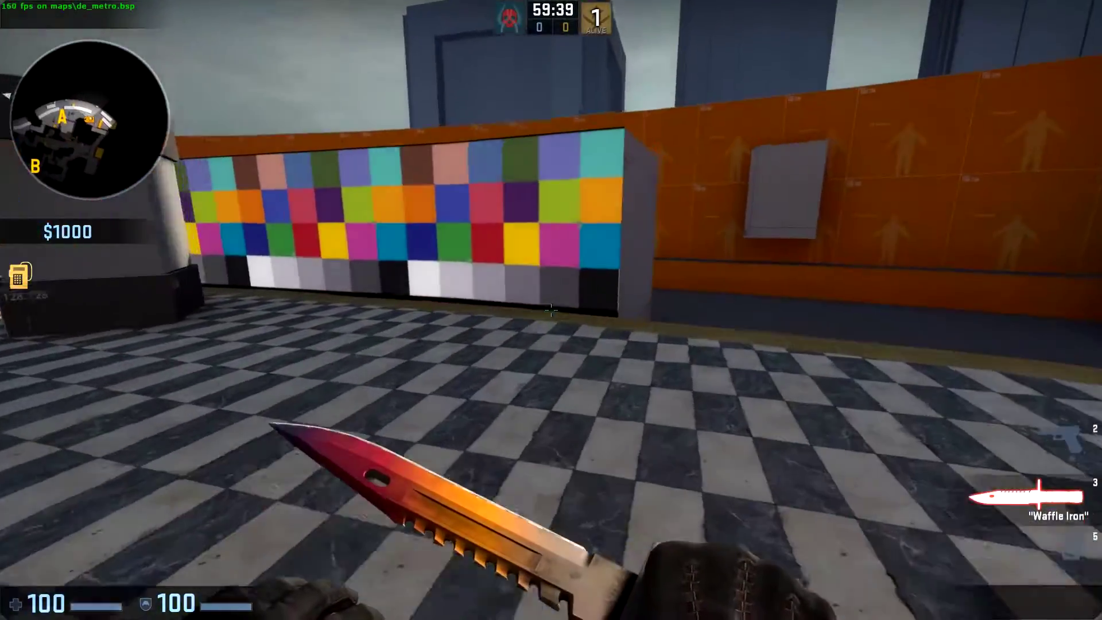
Step back and forth on the track bed beside the checkered platform to check the distance at which the garbage can fades
{"action": "left_click", "coordinate": [551, 310]}
{"action": "key", "text": "s"}
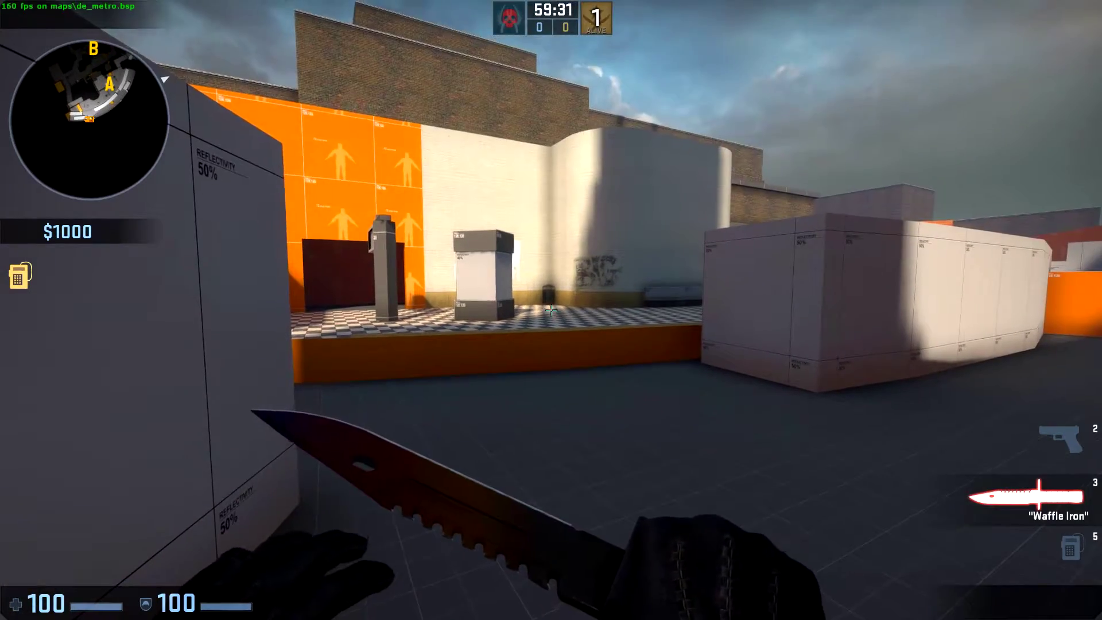
{"action": "left_click", "coordinate": [551, 310]}
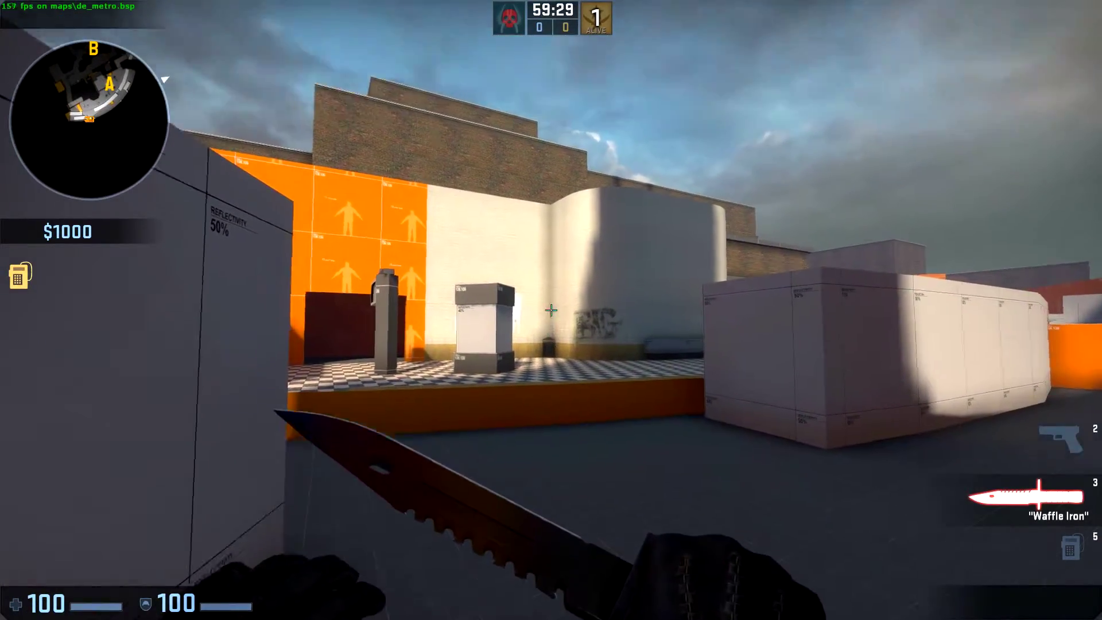
{"action": "key", "text": "w"}
{"action": "key", "text": "s"}
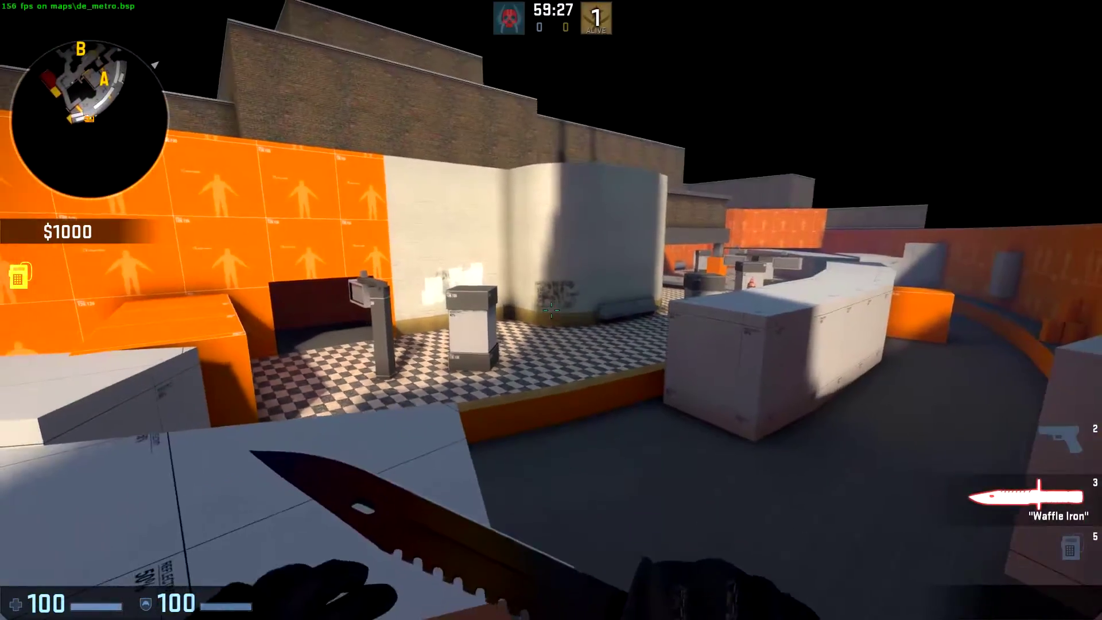
{"action": "key", "text": "w"}
{"action": "key", "text": "s"}
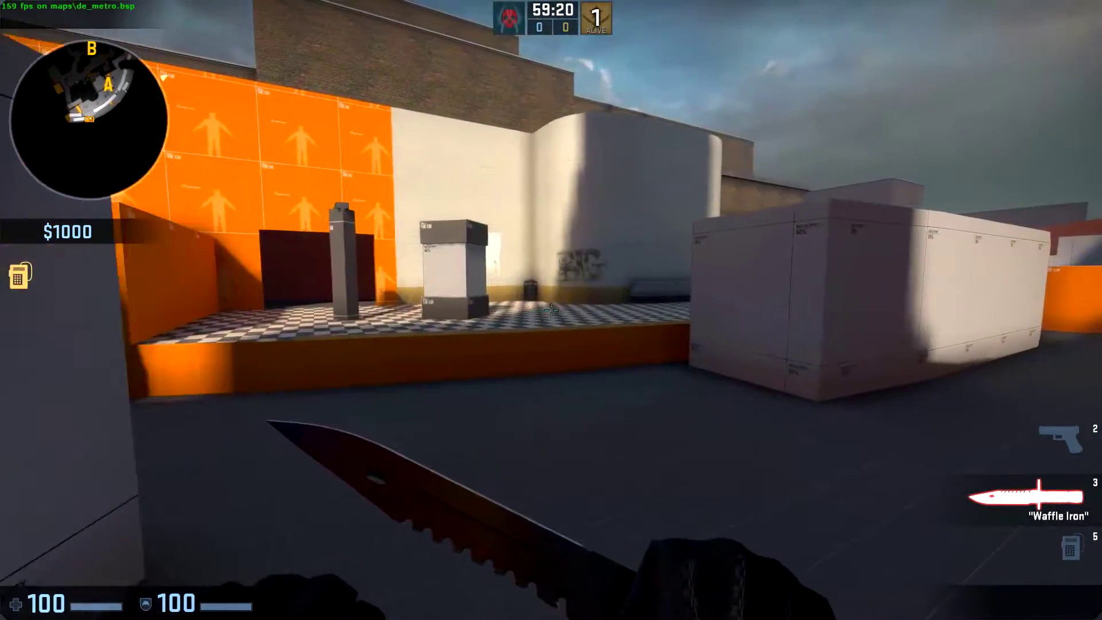
{"action": "key", "text": "w"}
{"action": "left_click", "coordinate": [550, 309]}
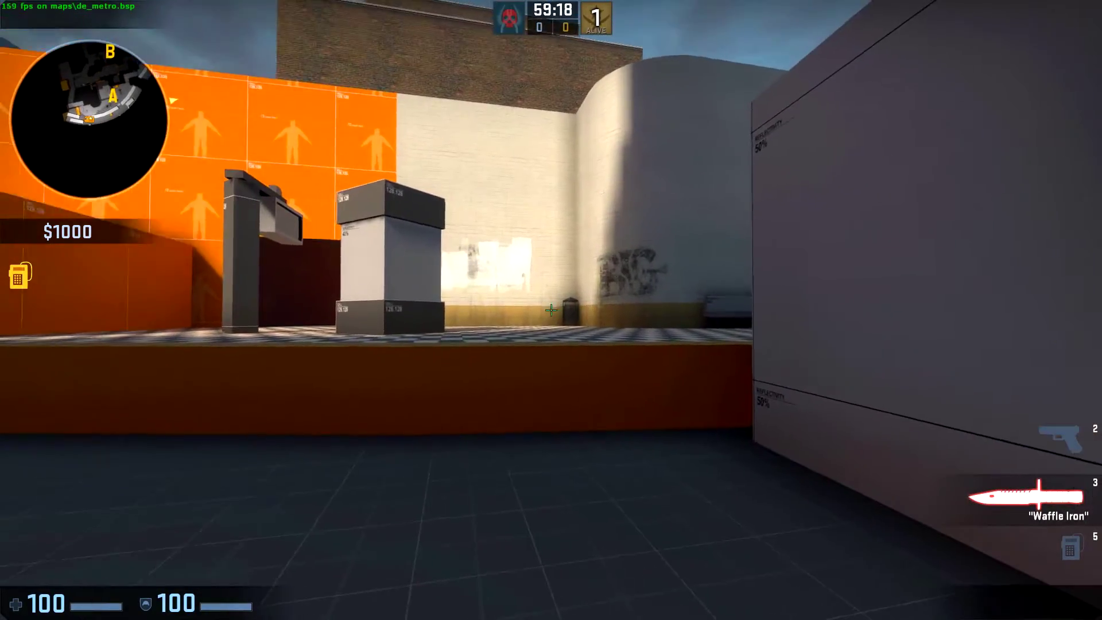
Jump onto the platform and examine the garbage can beside the BIG graffiti from close range and from different angles
{"action": "key", "text": "space"}
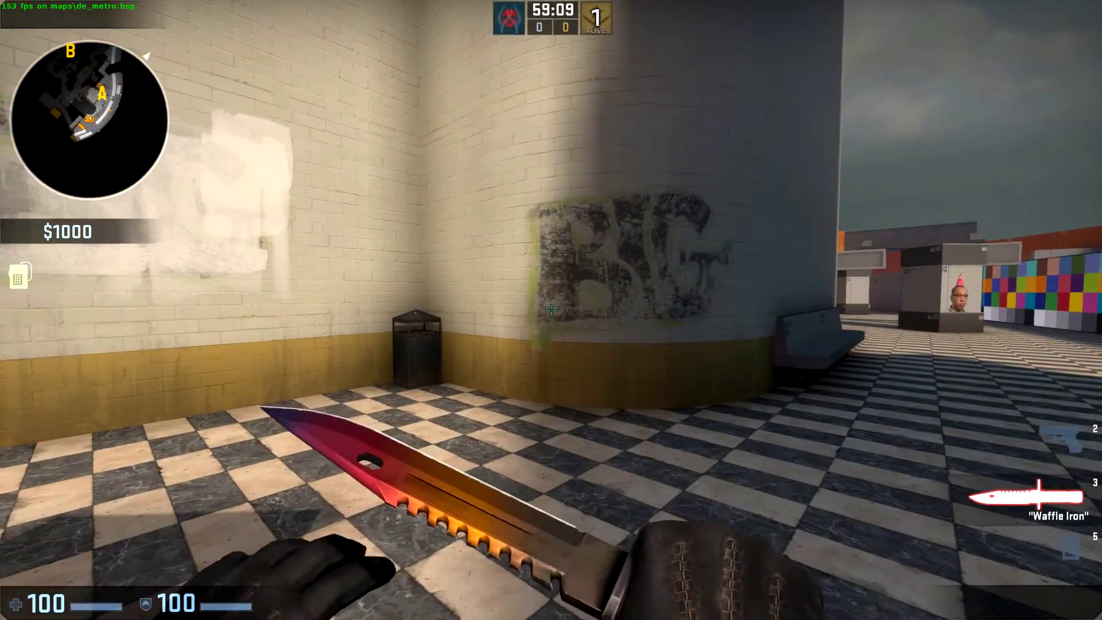
{"action": "key", "text": "d"}
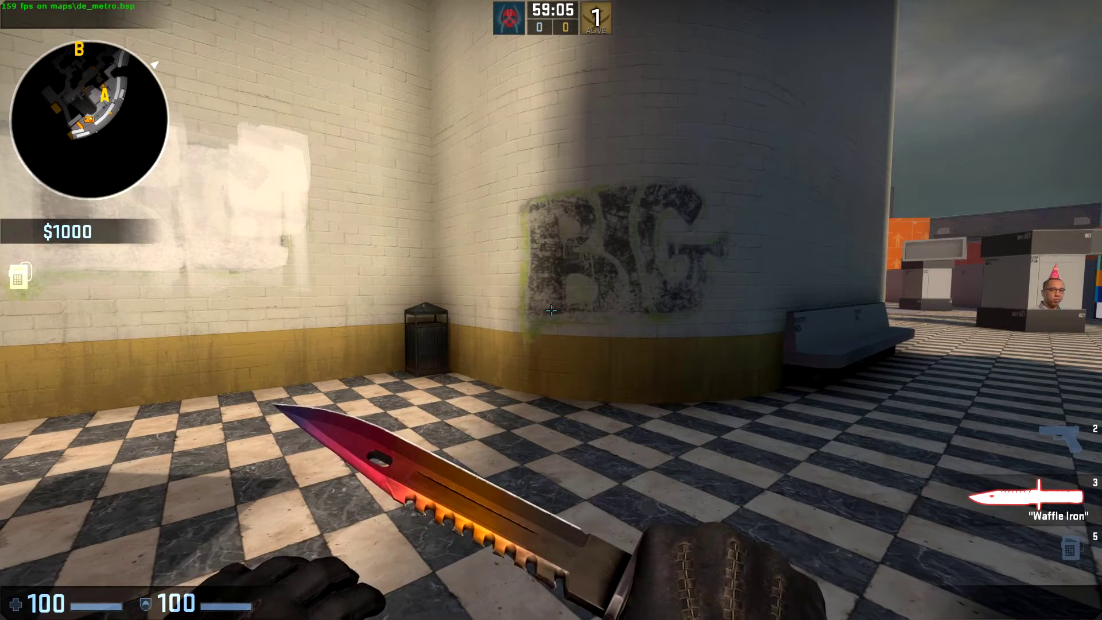
{"action": "key", "text": "d"}
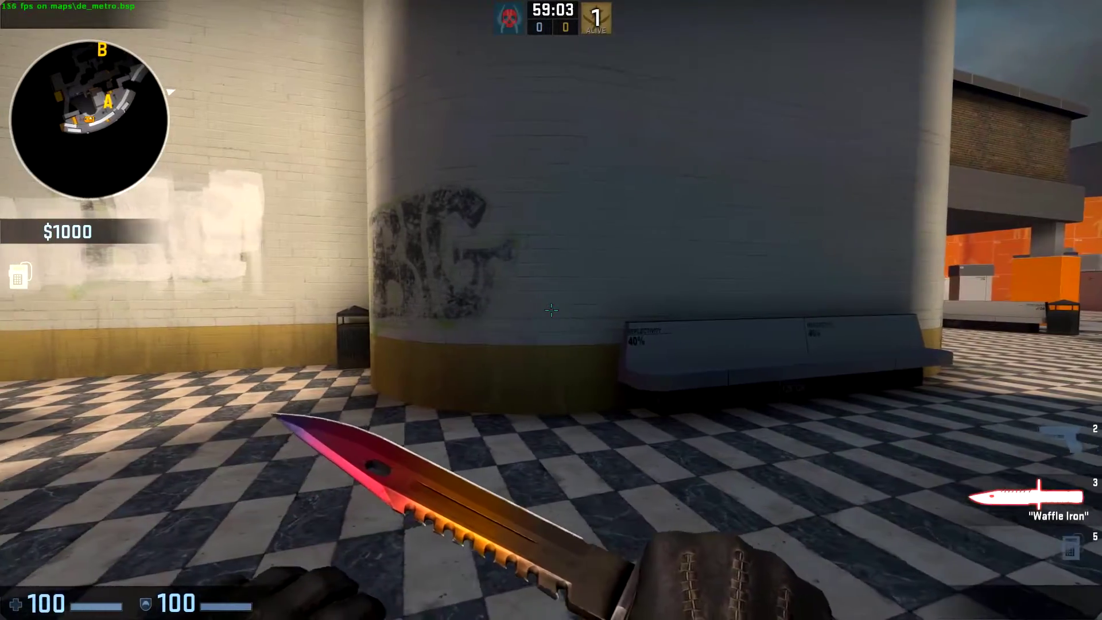
{"action": "key", "text": "f"}
{"action": "key", "text": "s"}
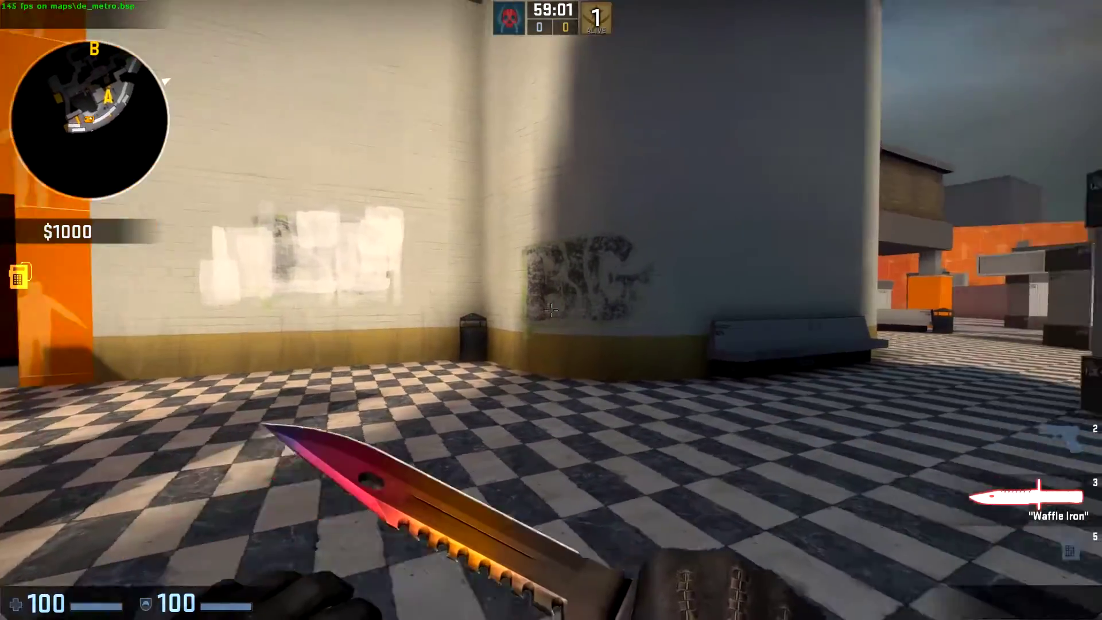
Go to the green dumpster at bombsite B and shoot the paint buckets out of the debris with the pistol
{"action": "key", "text": "w"}
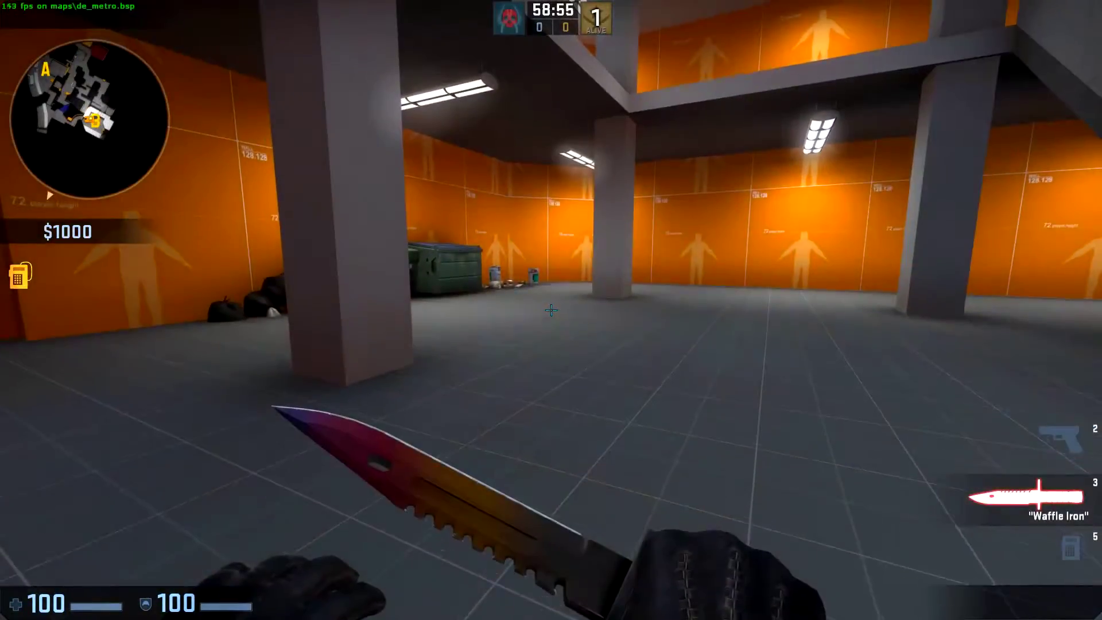
{"action": "key", "text": "w"}
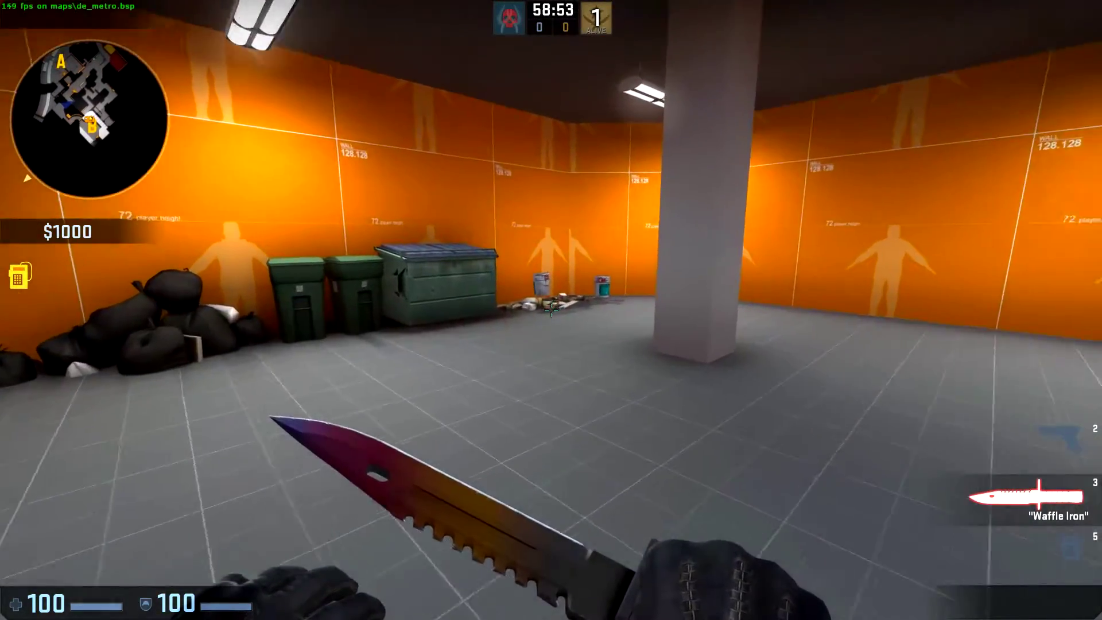
{"action": "key", "text": "2"}
{"action": "key", "text": "w"}
{"action": "key", "text": "w"}
{"action": "left_click", "coordinate": [551, 310]}
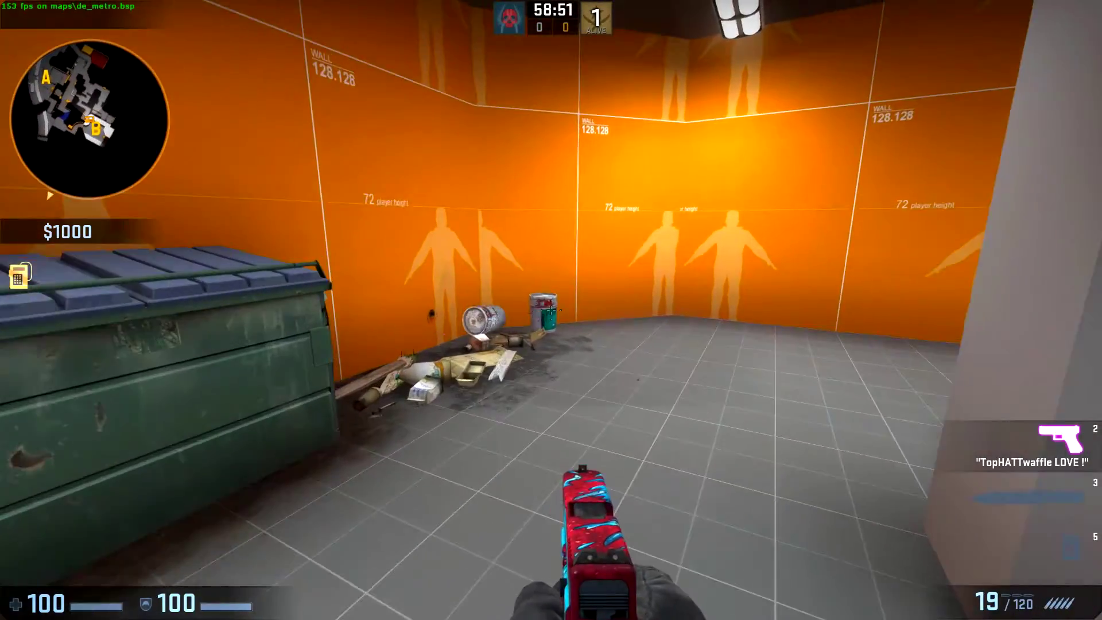
{"action": "left_click", "coordinate": [551, 310]}
{"action": "left_click", "coordinate": [551, 310]}
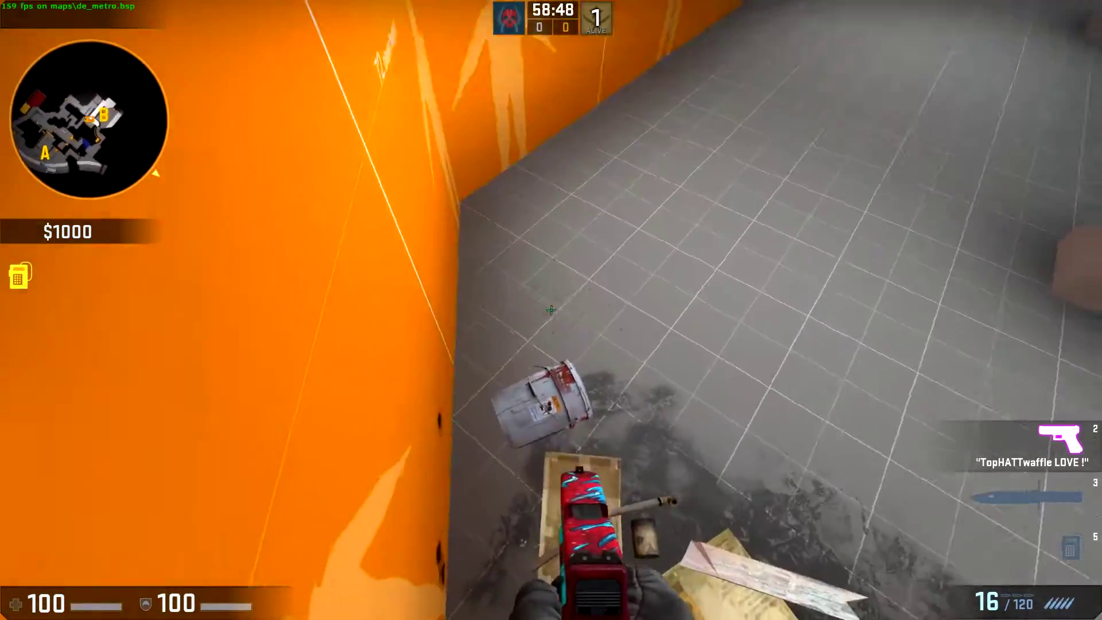
{"action": "left_click", "coordinate": [551, 310]}
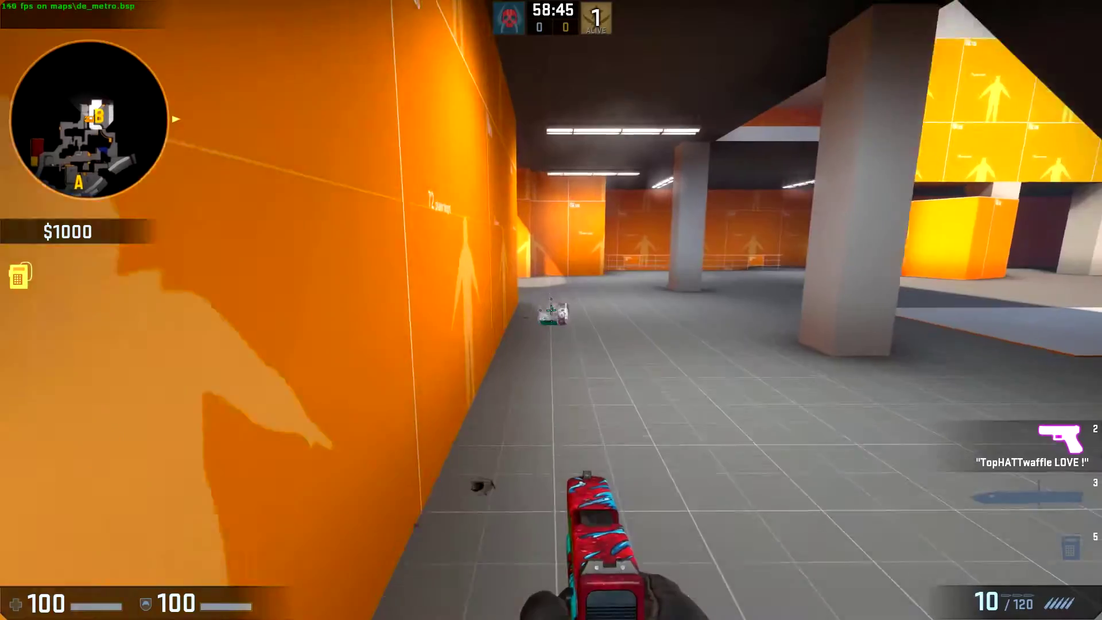
{"action": "left_click", "coordinate": [551, 310]}
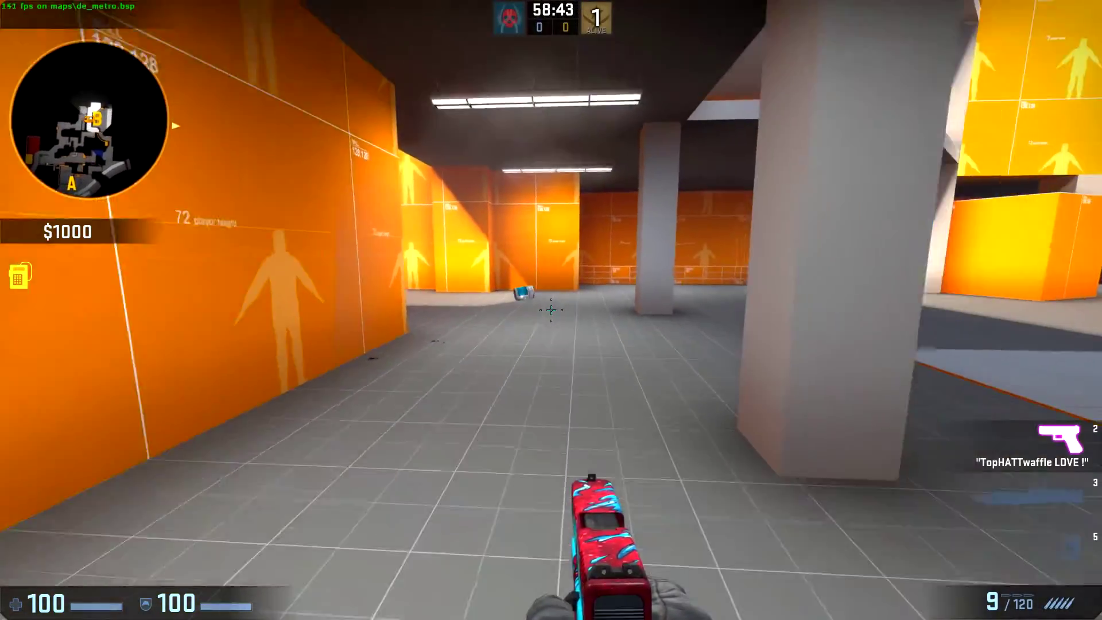
Move back and forth across the open floor by the escalators to check the displaced paint buckets' fading from a distance
{"action": "key", "text": "w"}
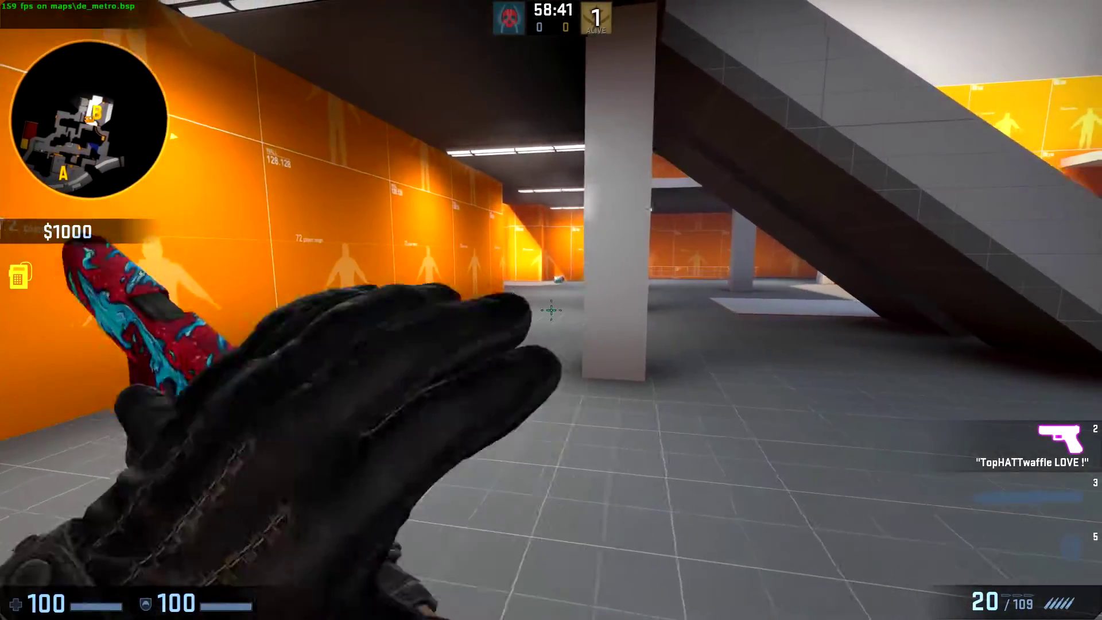
{"action": "key", "text": "d"}
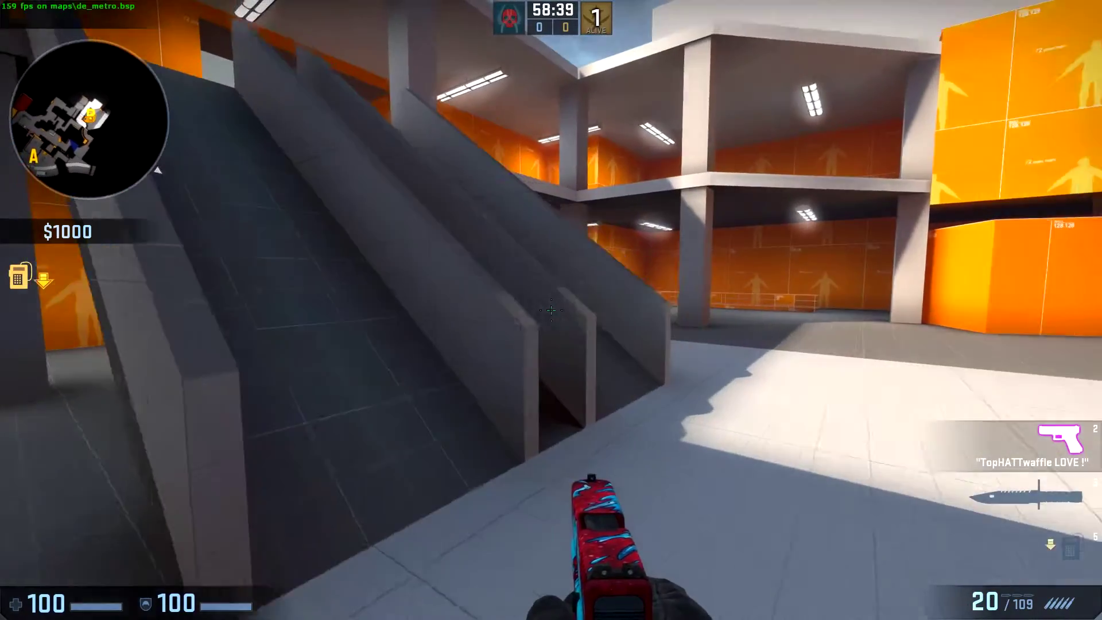
{"action": "key", "text": "s"}
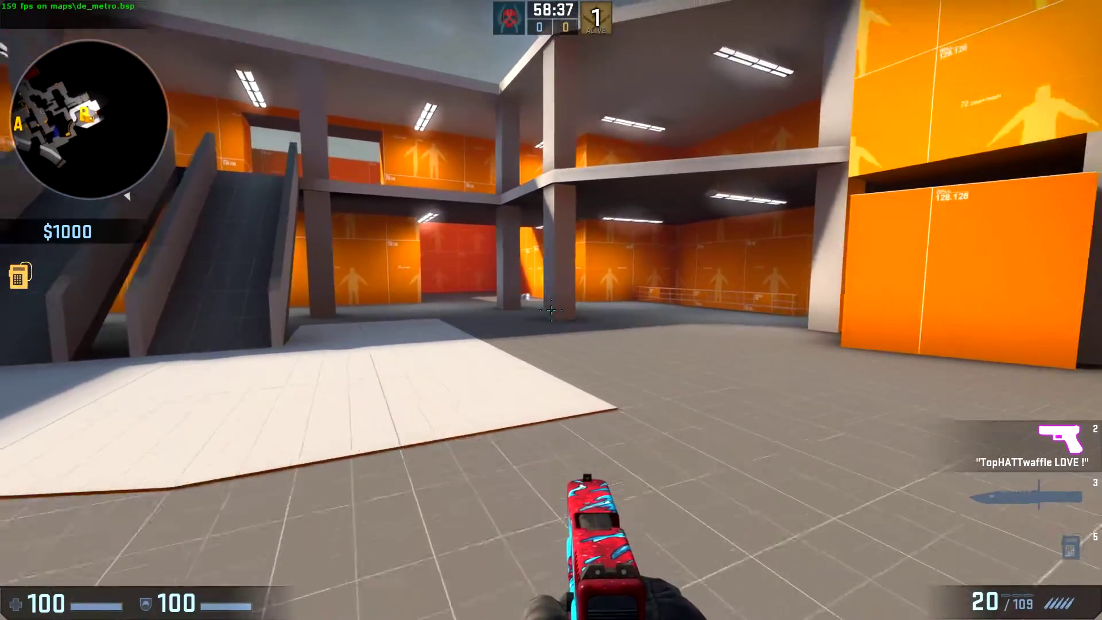
{"action": "key", "text": "w"}
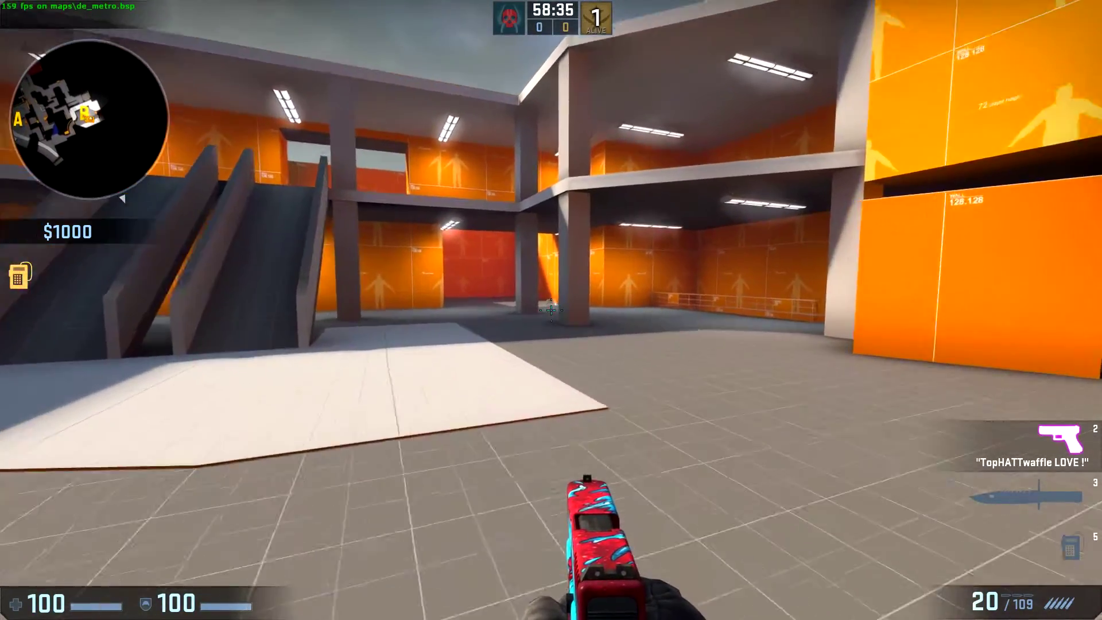
{"action": "key", "text": "s"}
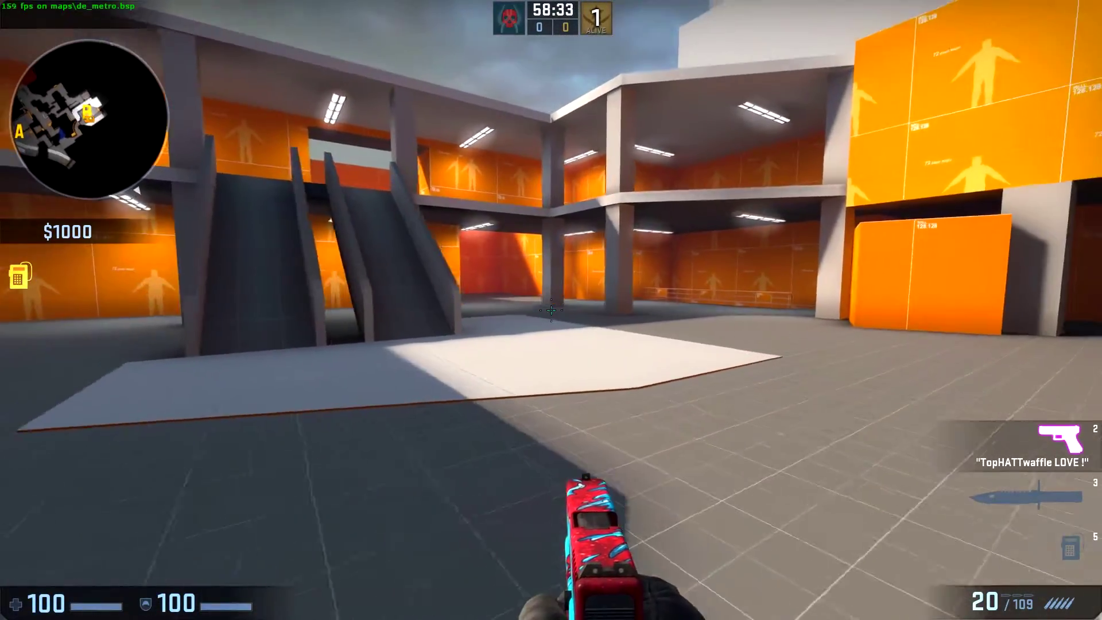
{"action": "key", "text": "w"}
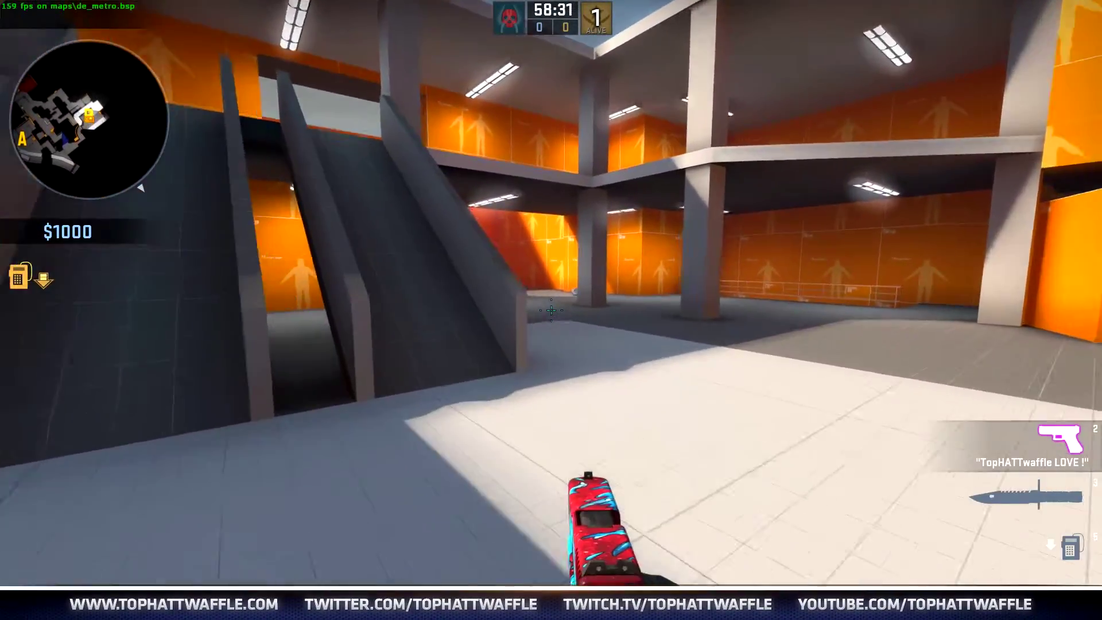